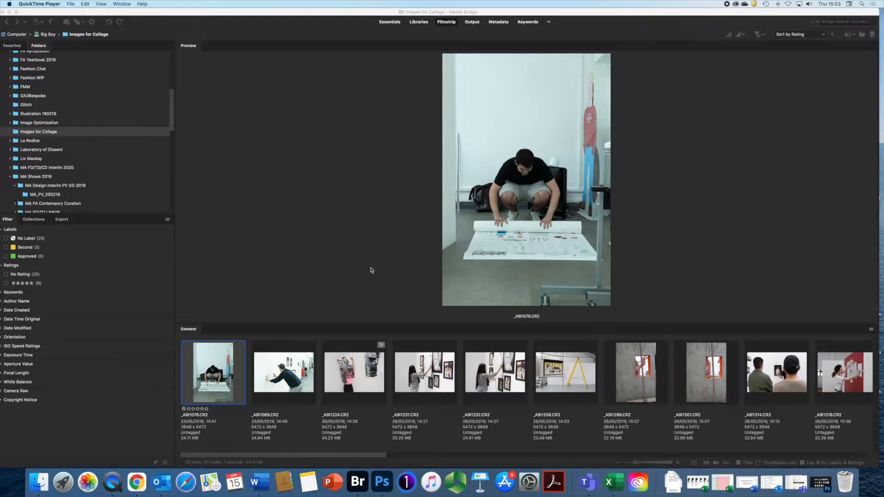
# - Select every photo in the Images for Collage folder and open them all together in Camera Raw
pyautogui.moveTo(334, 456); pyautogui.dragTo(845, 470)
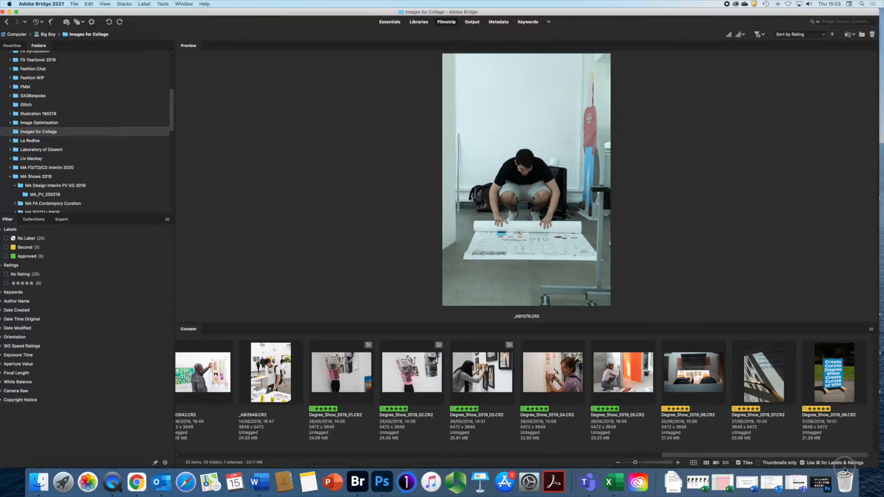
pyautogui.keyDown('shift'); pyautogui.click(835, 381); pyautogui.keyUp('shift')
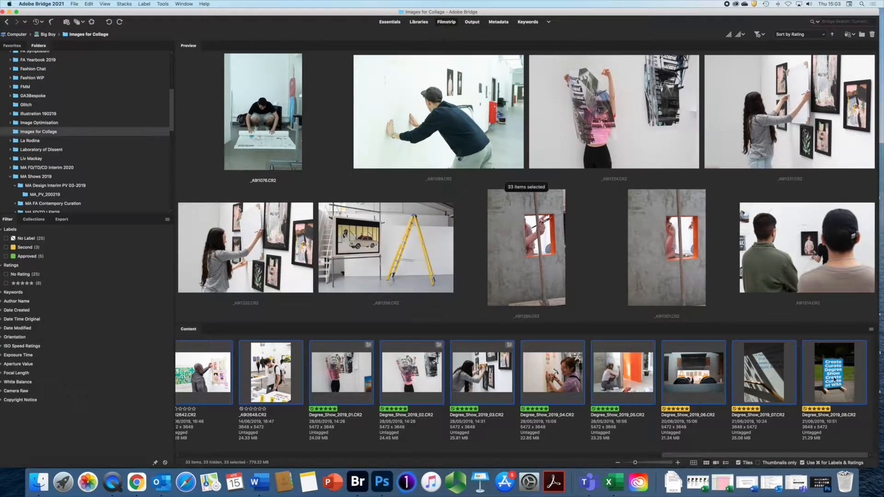
pyautogui.doubleClick(833, 379)
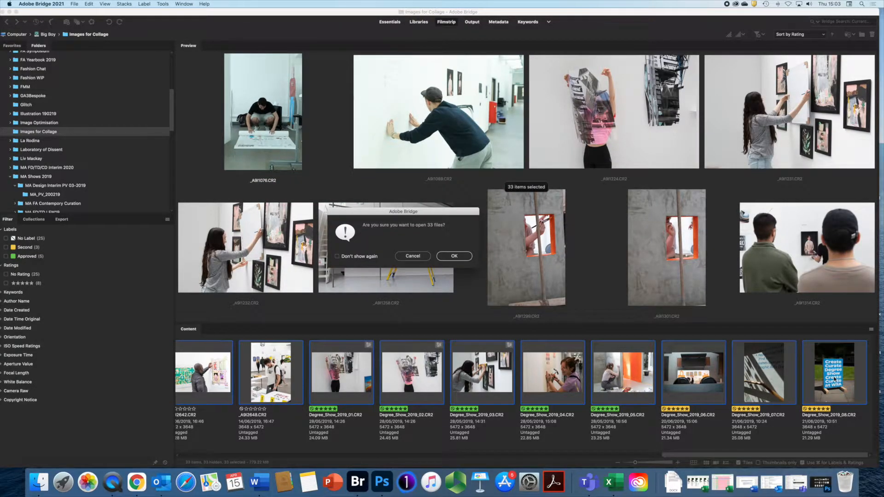
pyautogui.click(454, 257)
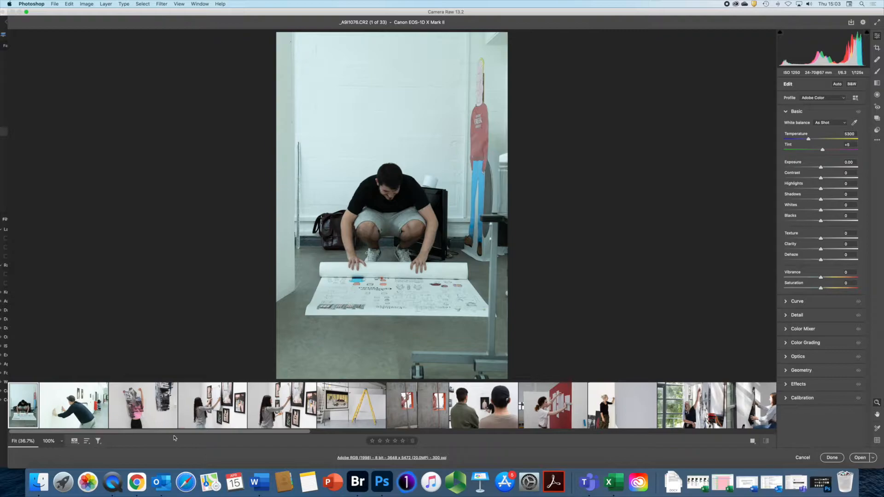
# - Look through the filmstrip and inspect the crouching man's face and clothing in the first photo at 400% zoom
pyautogui.moveTo(171, 433); pyautogui.dragTo(403, 458)
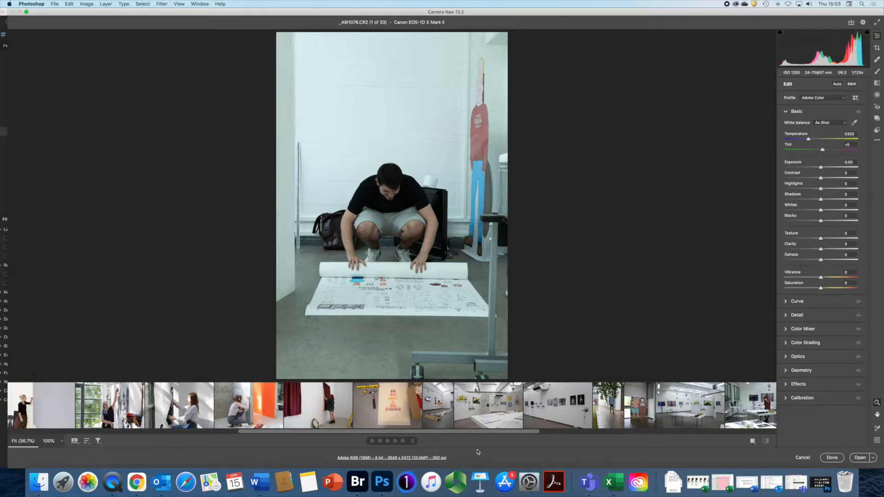
pyautogui.moveTo(364, 435); pyautogui.dragTo(132, 435)
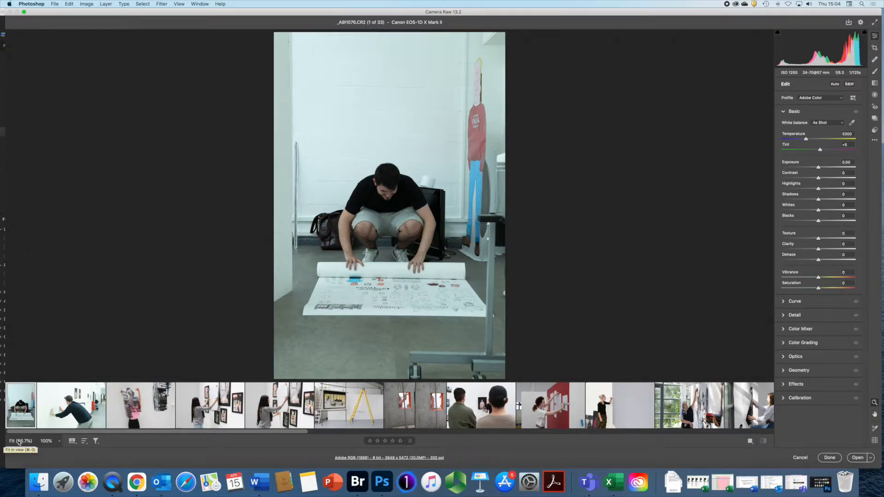
pyautogui.click(59, 441)
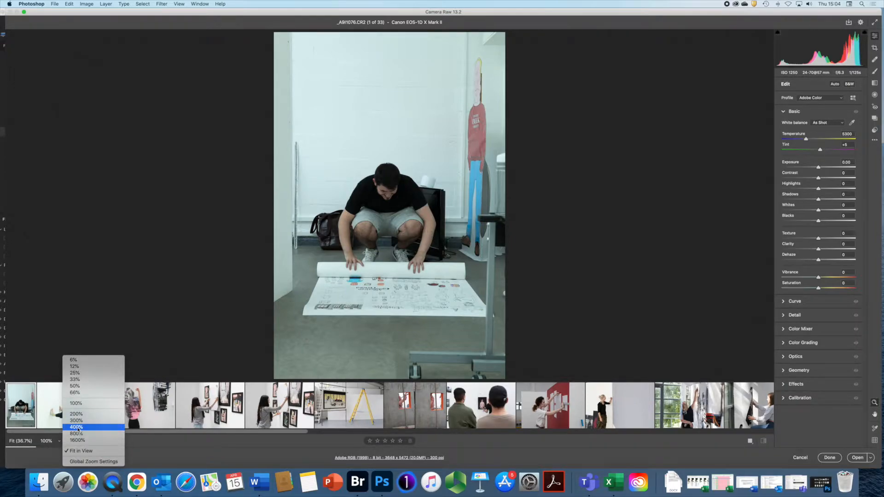
pyautogui.click(78, 427)
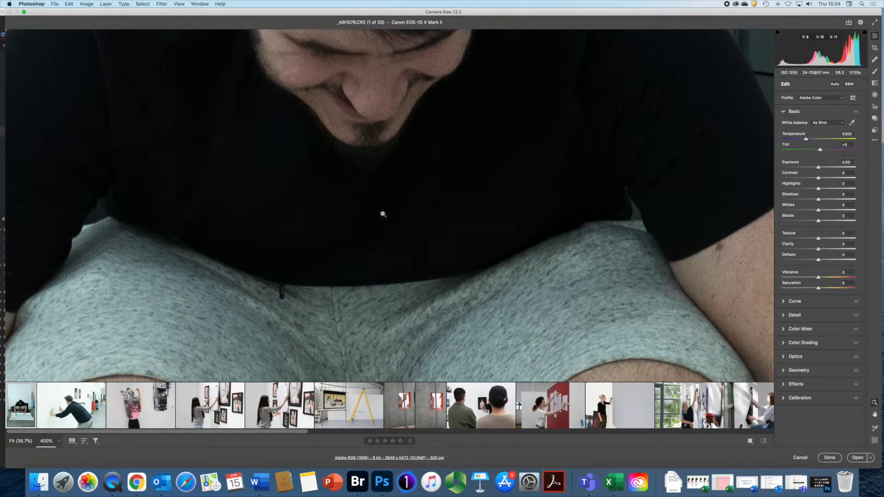
pyautogui.moveTo(380, 159); pyautogui.dragTo(266, 134)
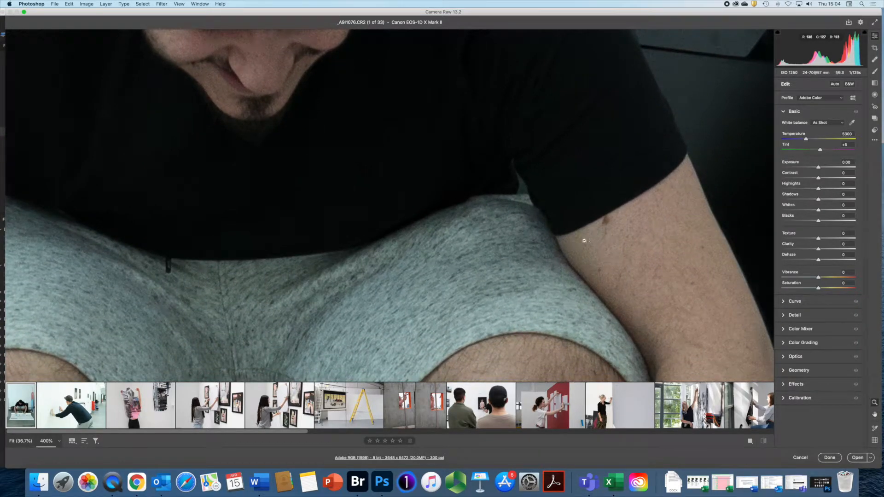
pyautogui.moveTo(346, 175); pyautogui.dragTo(460, 367)
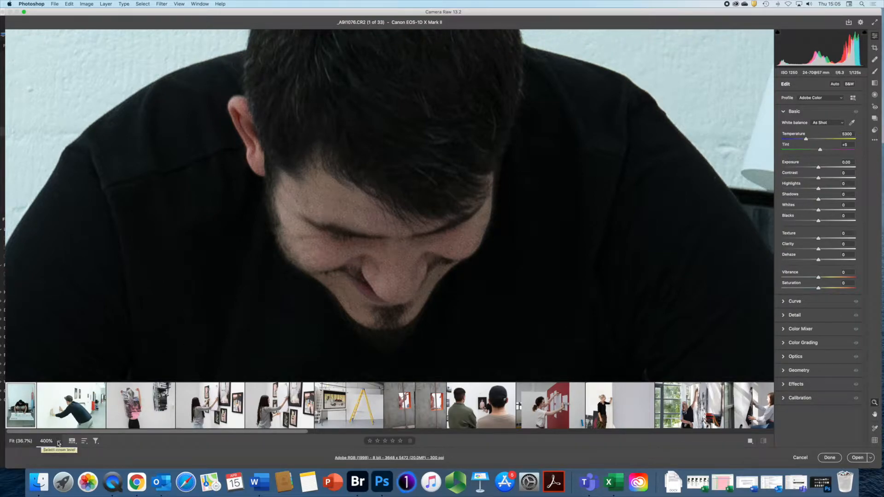
# - View the first photo at 200% zoom and compare it with the fit-in-view display, ending on the full image
pyautogui.click(59, 441)
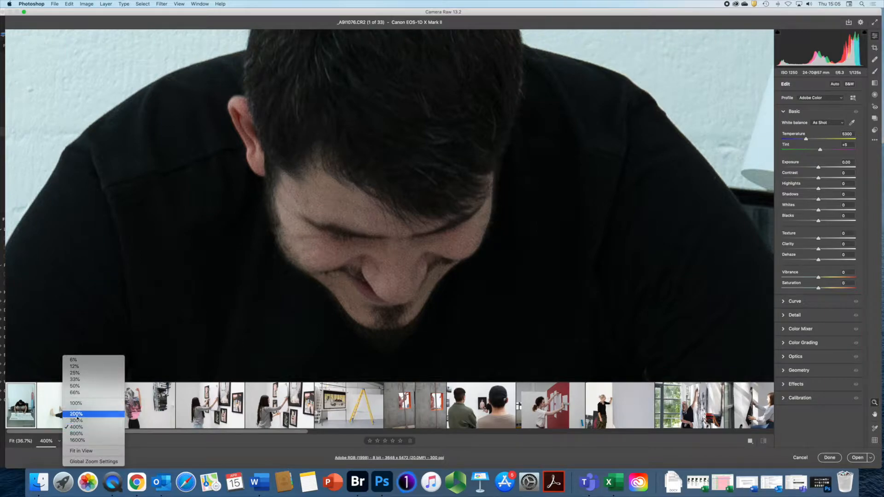
pyautogui.click(76, 413)
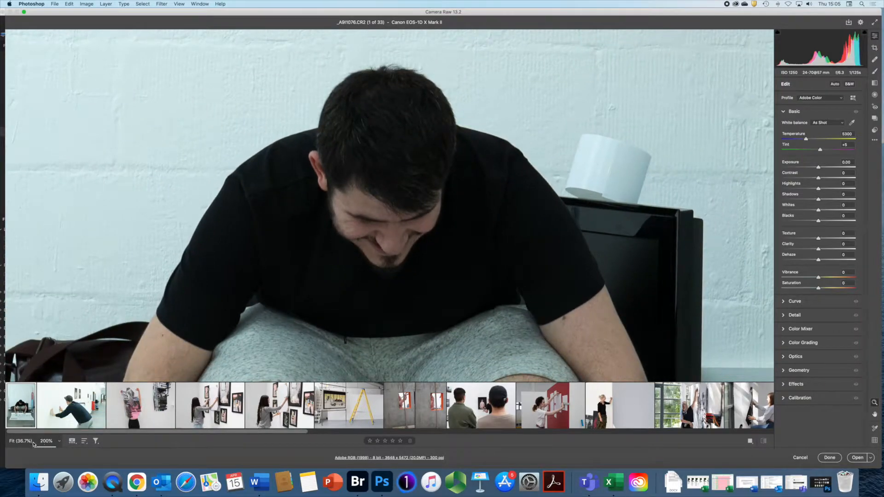
pyautogui.click(19, 441)
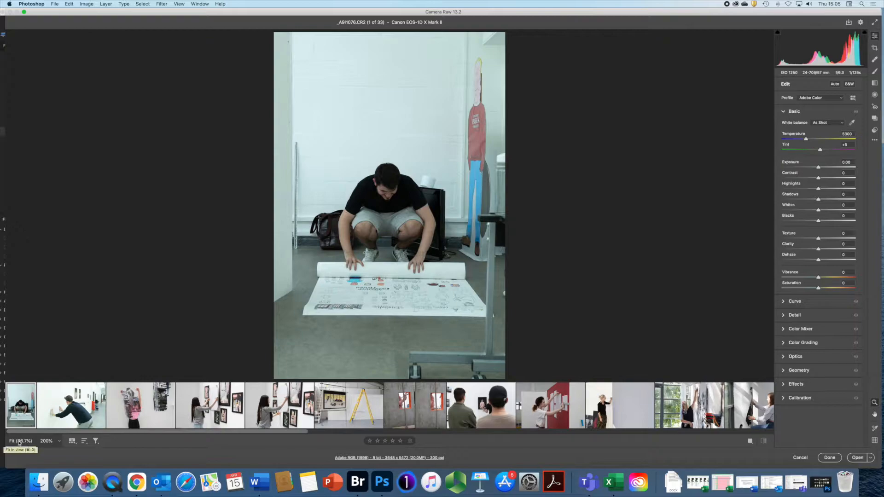
pyautogui.click(46, 441)
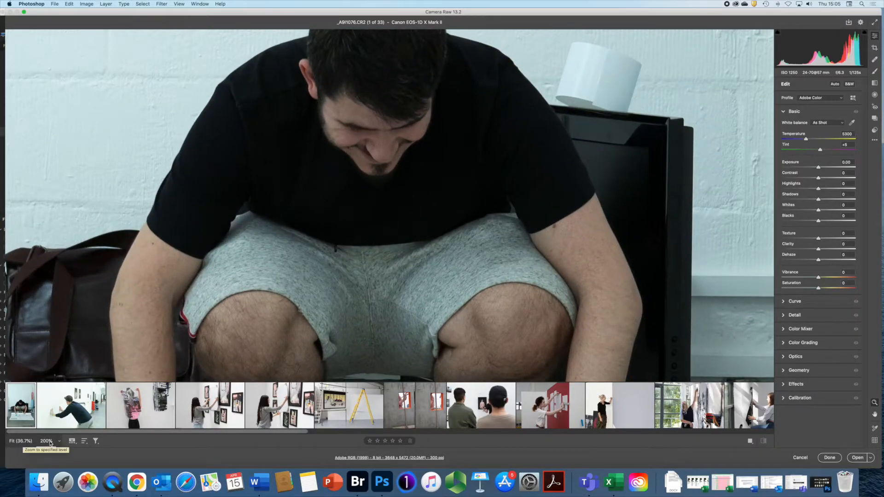
pyautogui.click(19, 441)
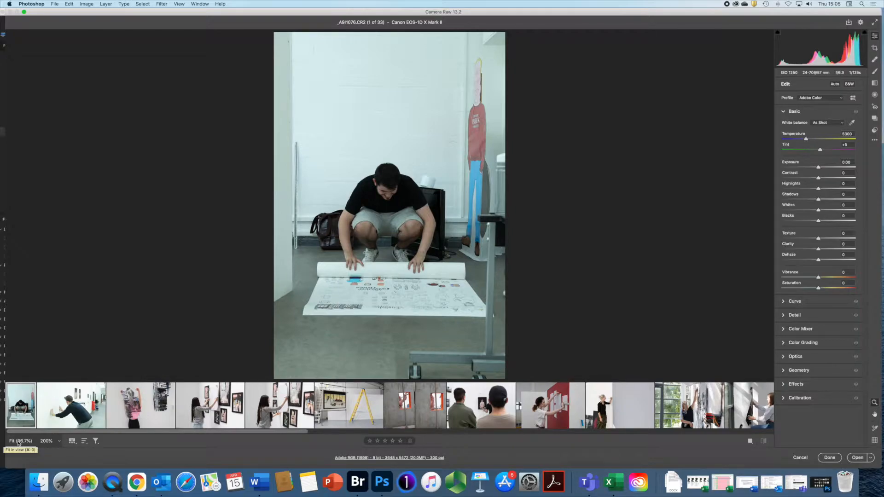
# - Step through the photos to the fifth one, then hide the filmstrip and show it again
pyautogui.click(75, 396)
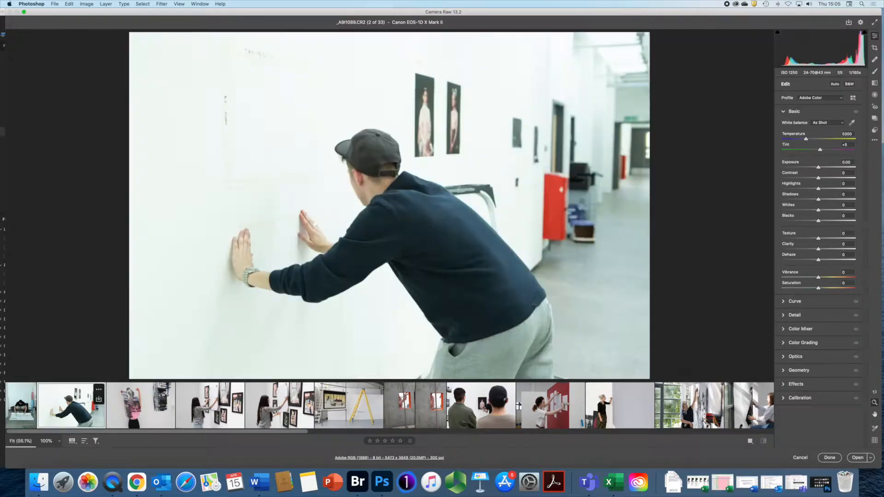
pyautogui.click(132, 395)
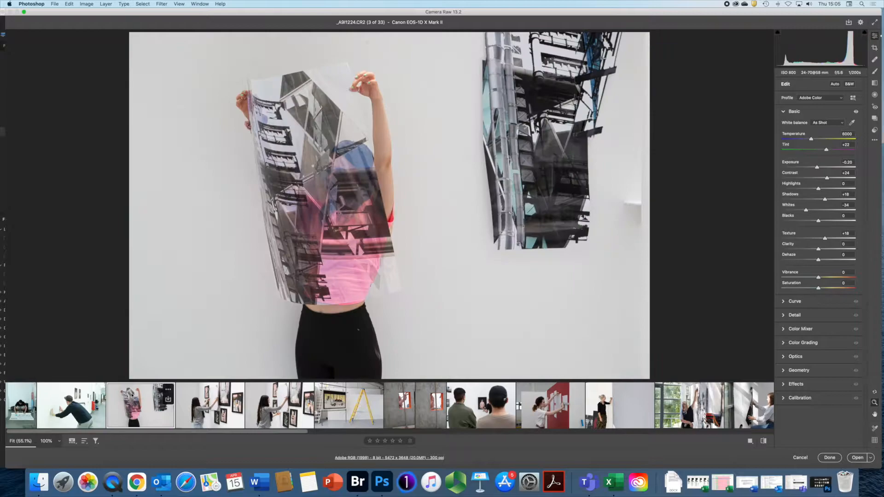
pyautogui.press('Right')
pyautogui.press('Right')
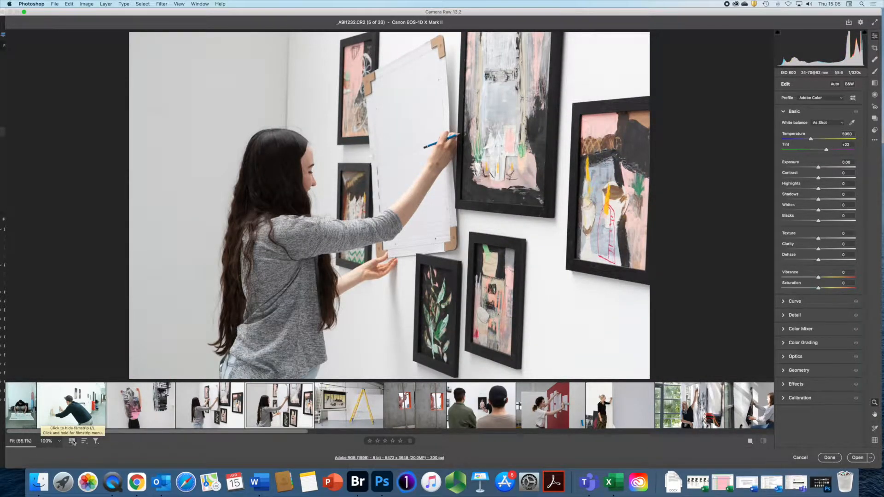
pyautogui.click(72, 441)
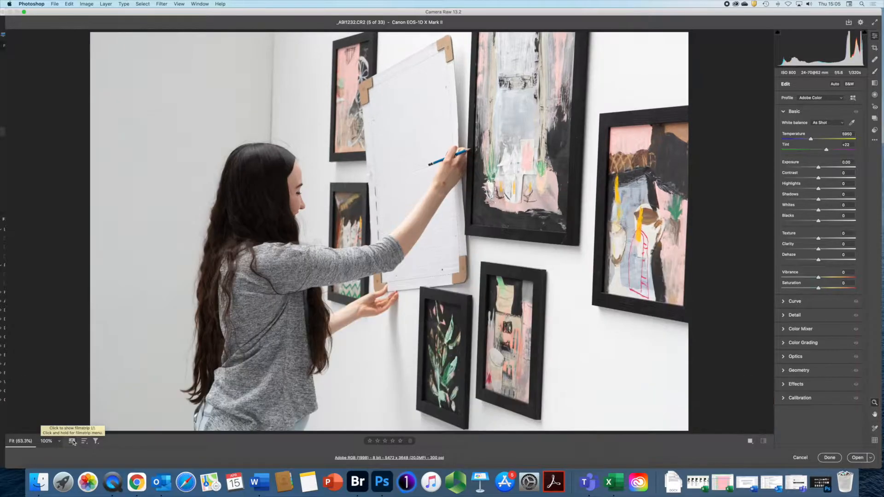
pyautogui.click(72, 441)
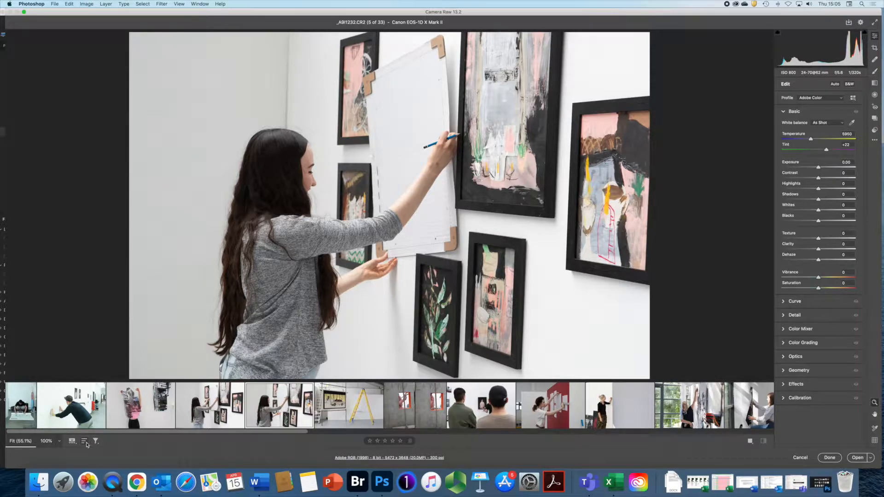
# - Look over the filmstrip's sort options and the colour-label filter options
pyautogui.click(84, 443)
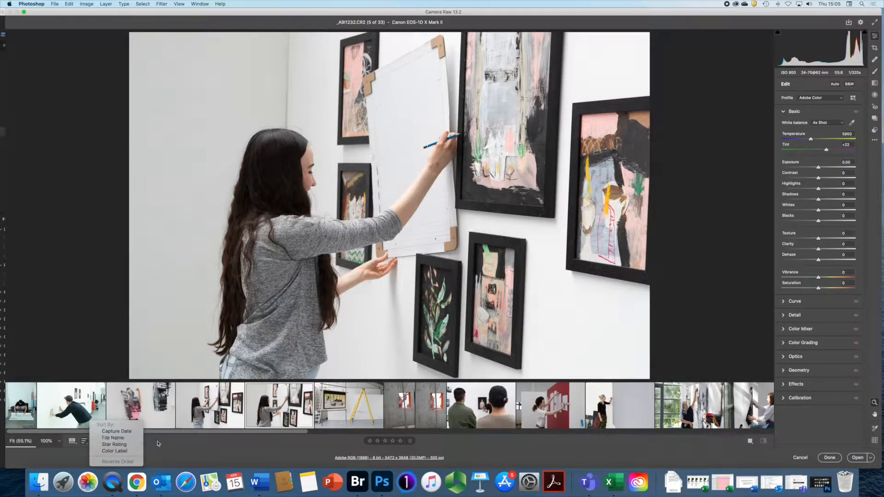
pyautogui.click(114, 451)
pyautogui.click(96, 442)
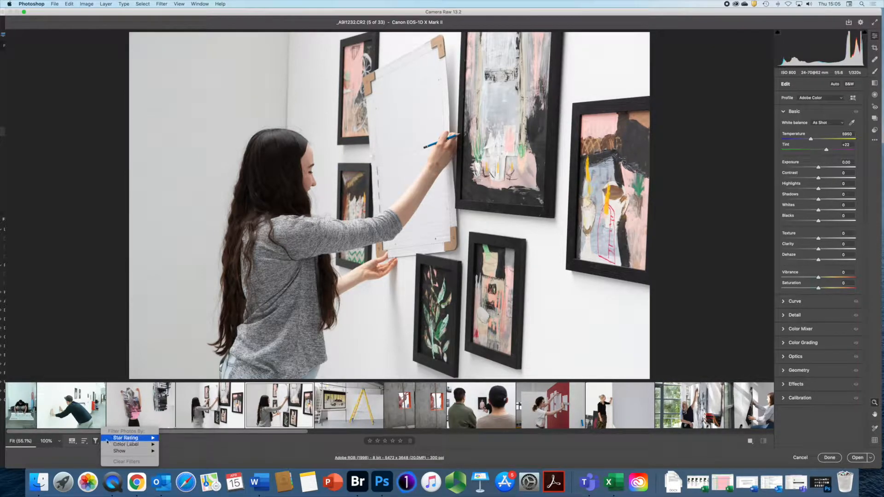
pyautogui.moveTo(129, 445)
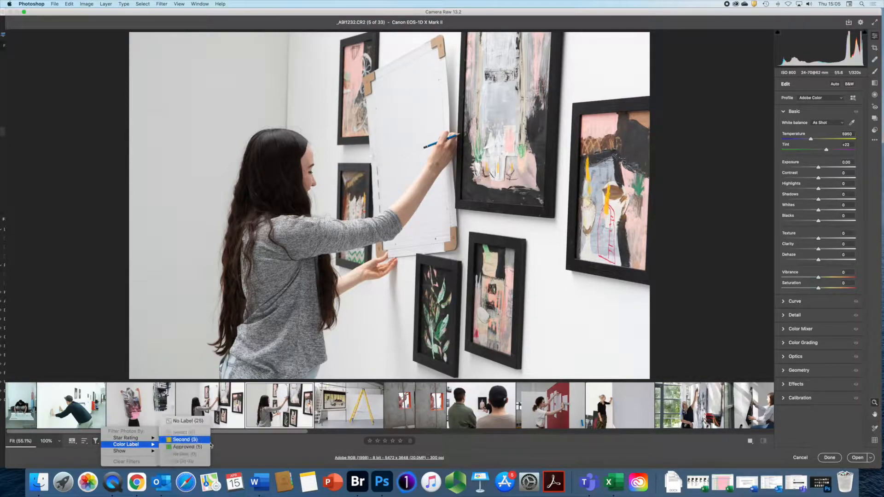
pyautogui.click(248, 445)
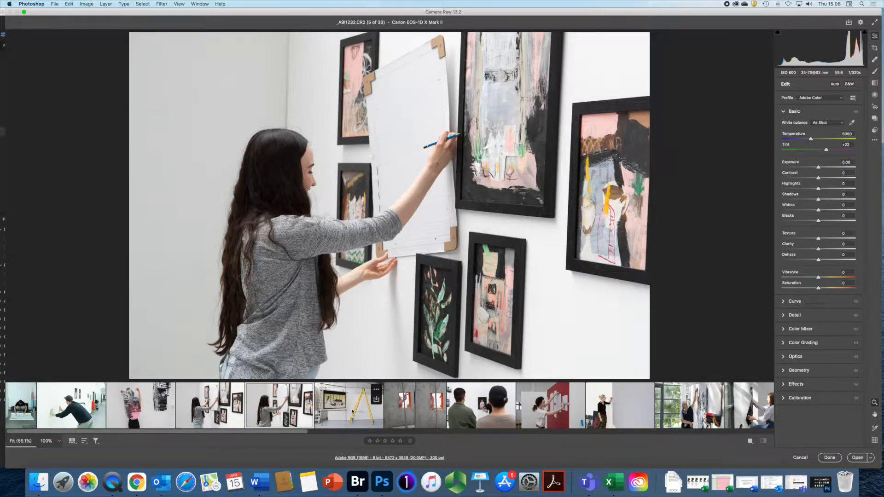
# - Try marking the fifth photo and the ladder photo for deletion, and remove the mark from each
pyautogui.click(410, 442)
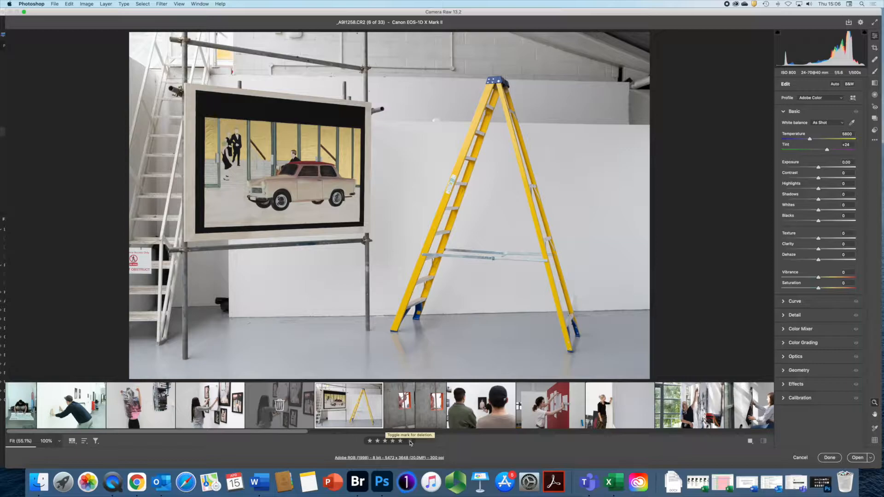
pyautogui.click(410, 442)
pyautogui.click(348, 405)
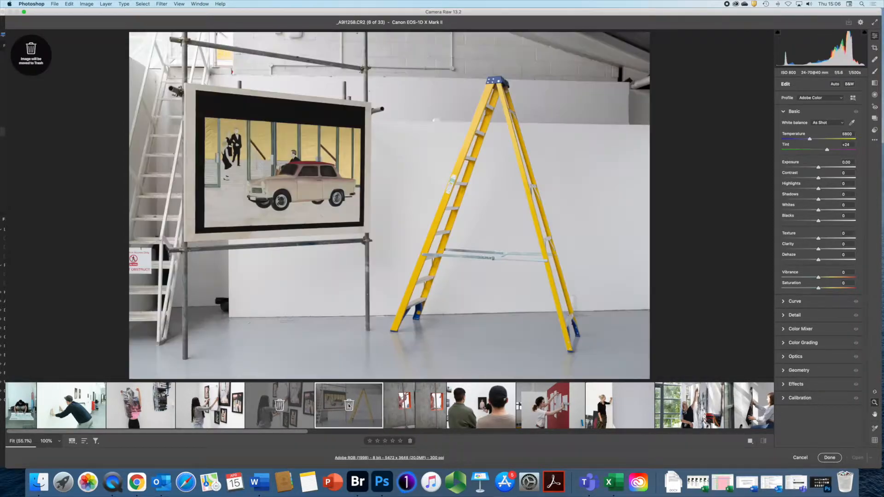
pyautogui.click(410, 441)
pyautogui.click(284, 408)
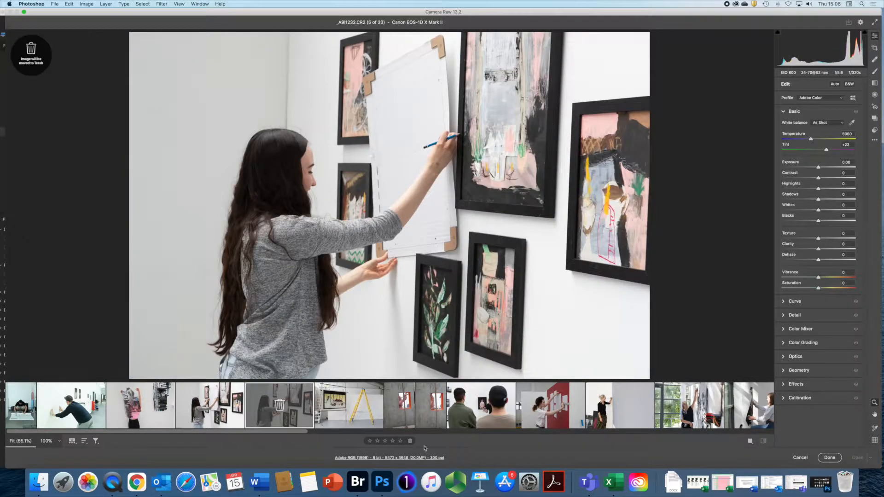
pyautogui.click(411, 441)
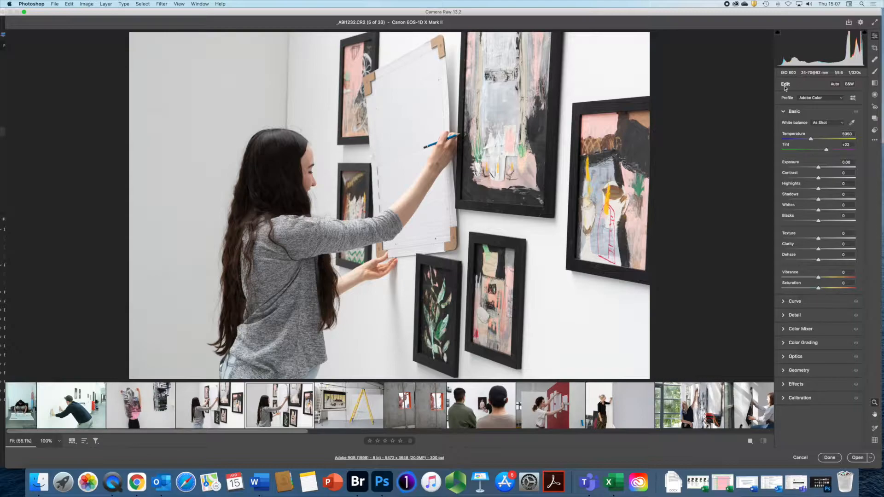
# - Try the Auto adjustment and the B&W conversion on the fifth photo, switching each one off again
pyautogui.click(835, 84)
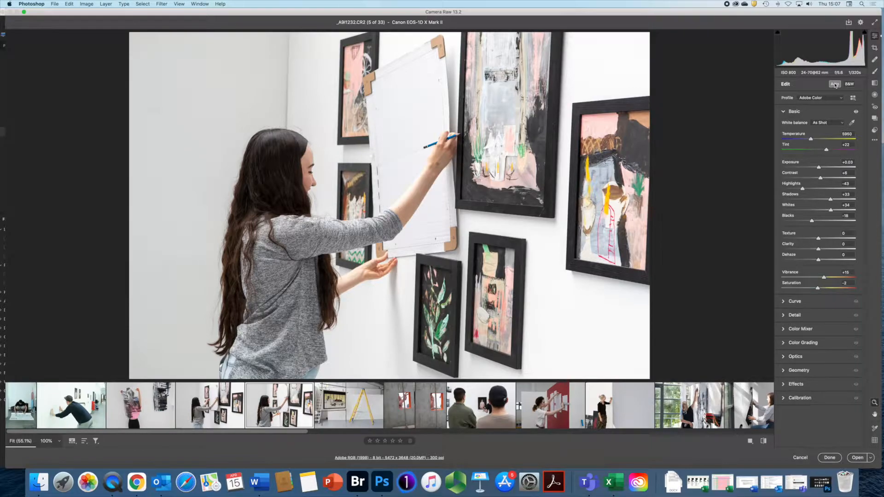
pyautogui.click(835, 84)
pyautogui.click(849, 85)
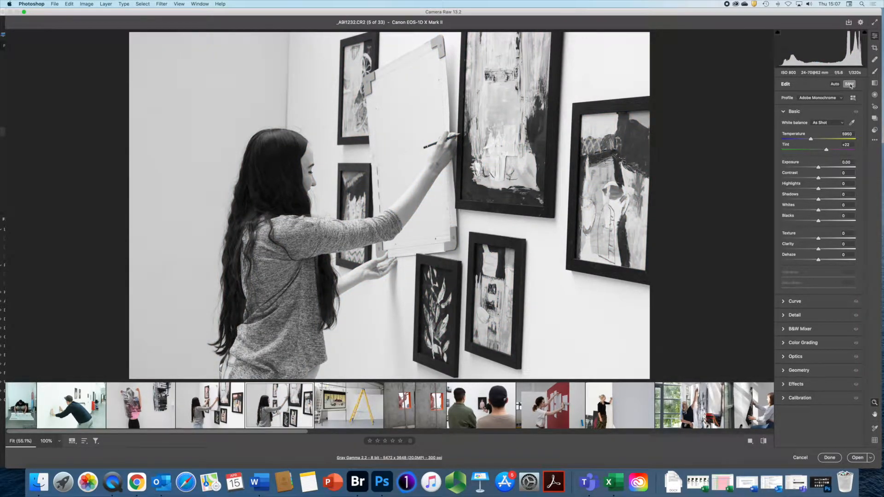
pyautogui.click(850, 84)
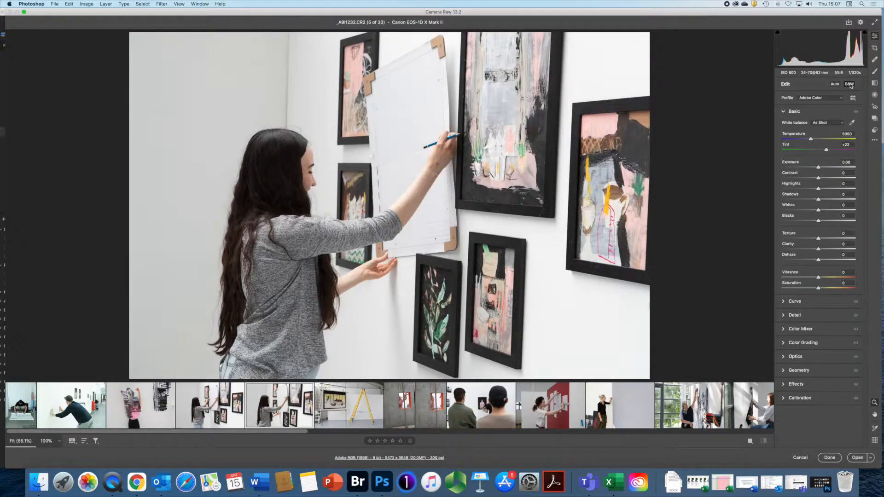
# - Try the Adobe Vivid profile on the fifth photo and return it to Adobe Color
pyautogui.click(841, 98)
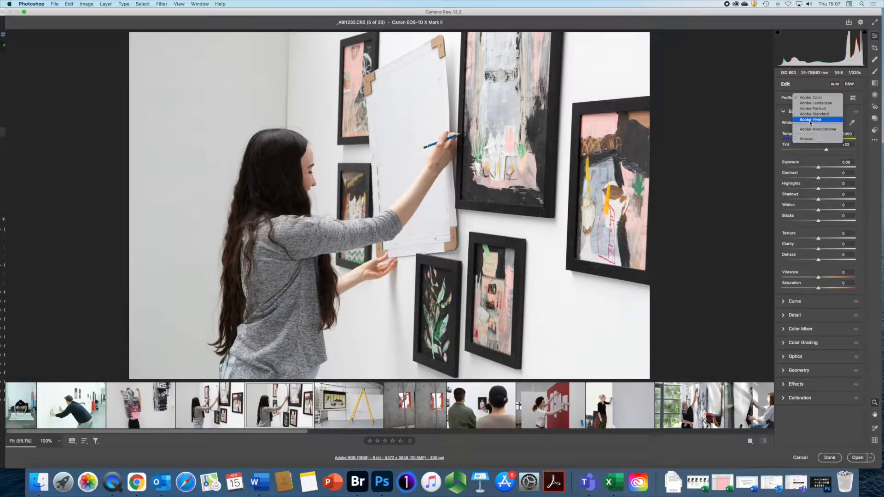
pyautogui.press('Escape')
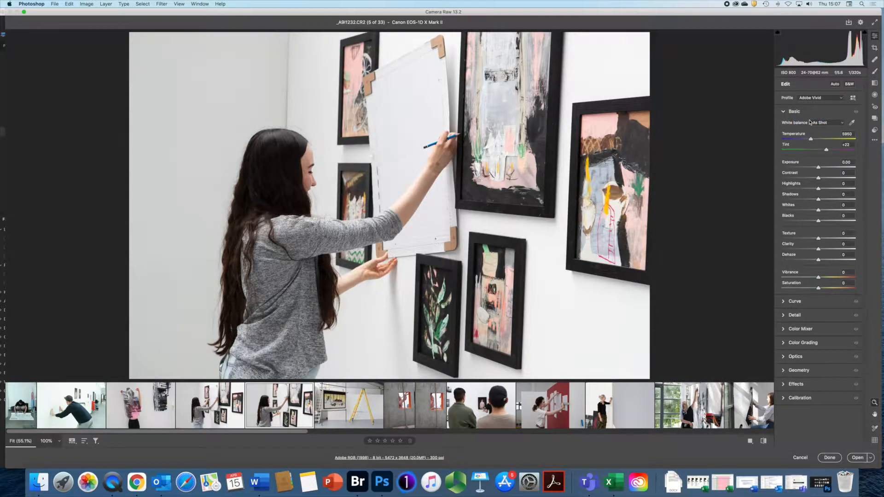
pyautogui.click(840, 99)
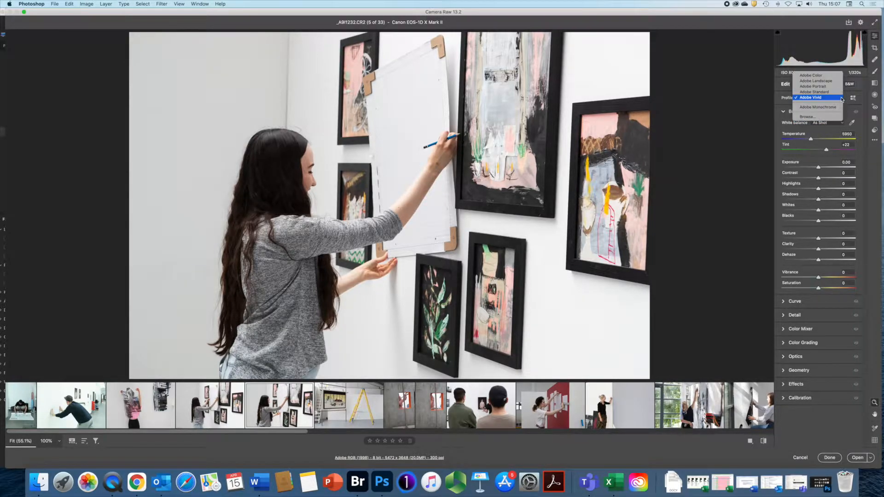
pyautogui.click(810, 75)
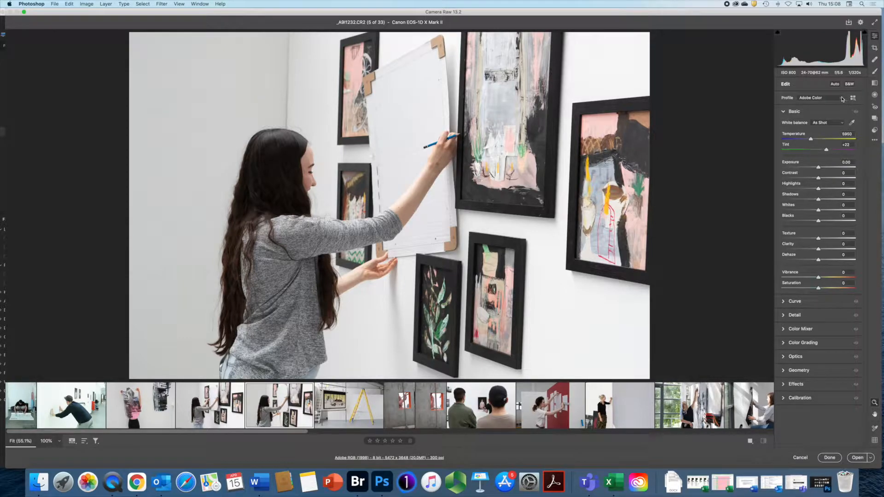
# - Browse the Adobe Raw and Artistic profile thumbnails for the fifth photo and return to the edit settings
pyautogui.click(841, 99)
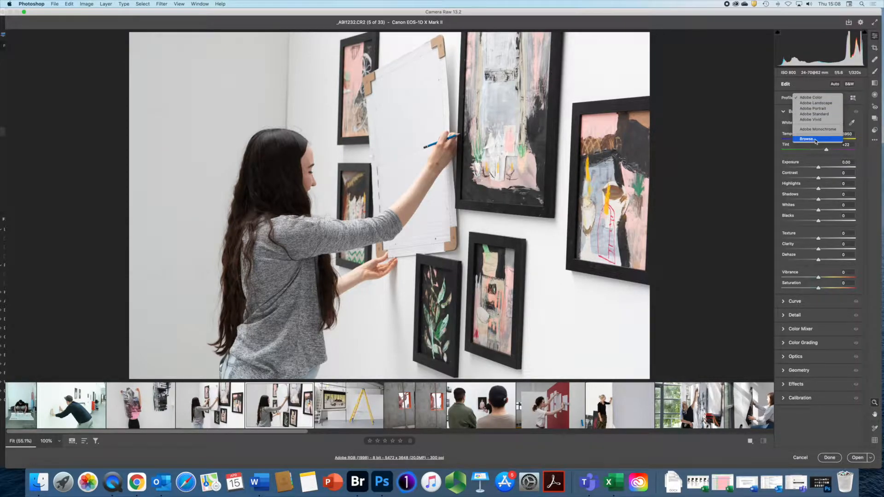
pyautogui.click(812, 140)
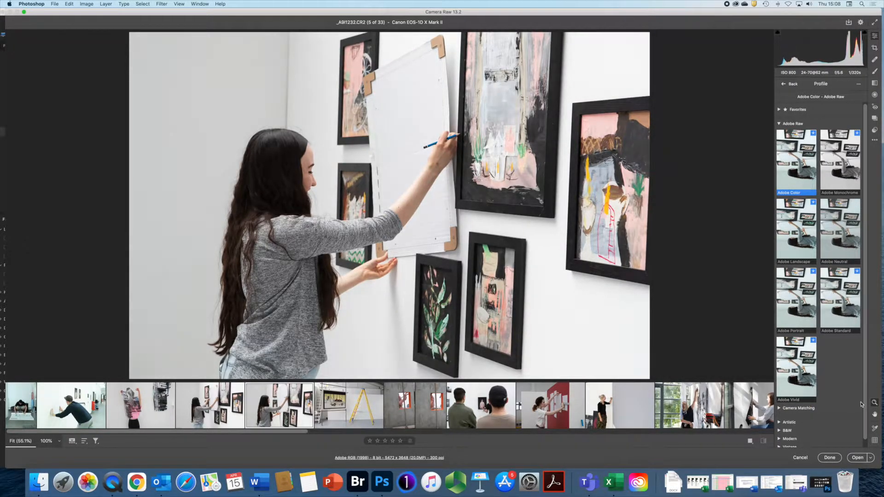
pyautogui.scroll(-1, 788, 417)
pyautogui.click(786, 416)
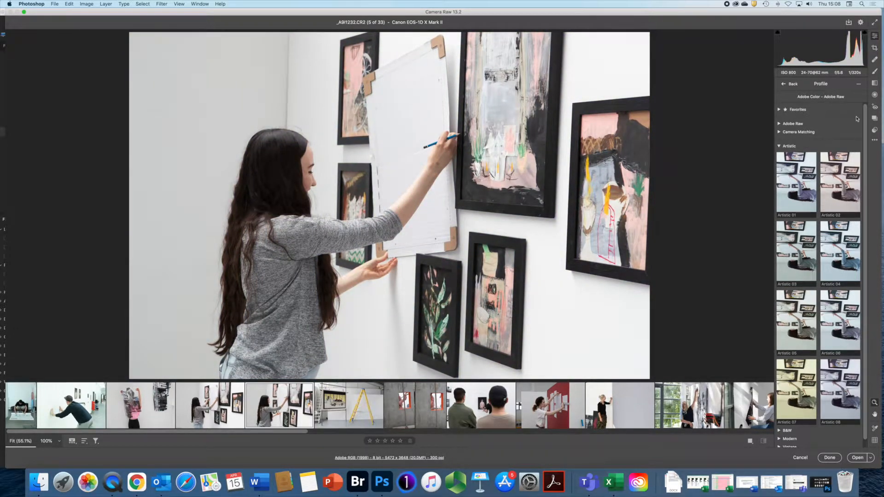
pyautogui.click(789, 84)
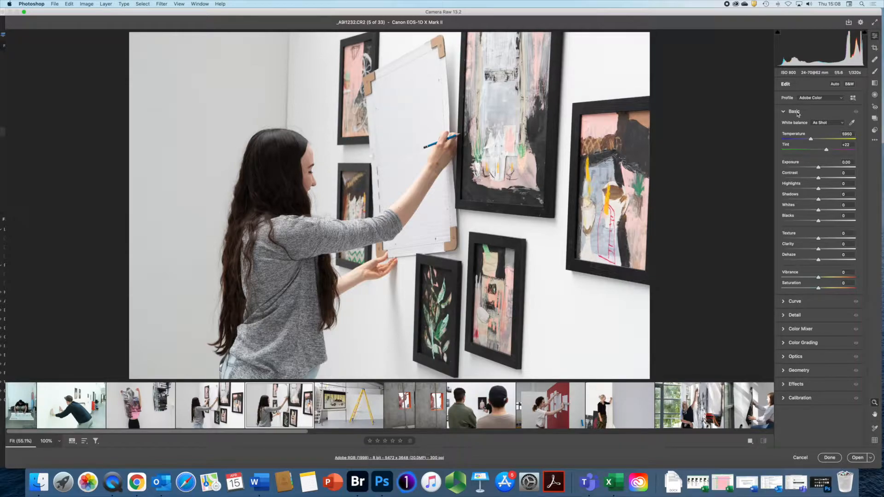
# - Look over the white balance presets, keep As Shot, and sample the white balance from the lower part of the white board
pyautogui.click(843, 124)
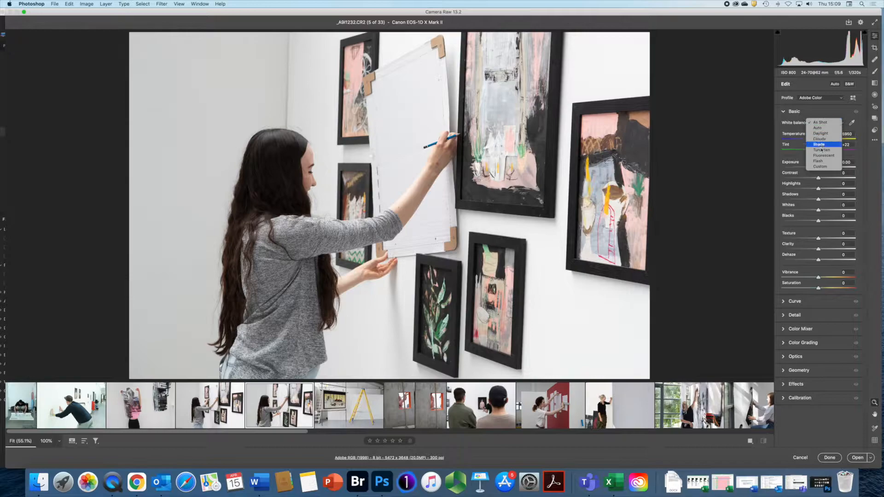
pyautogui.click(820, 123)
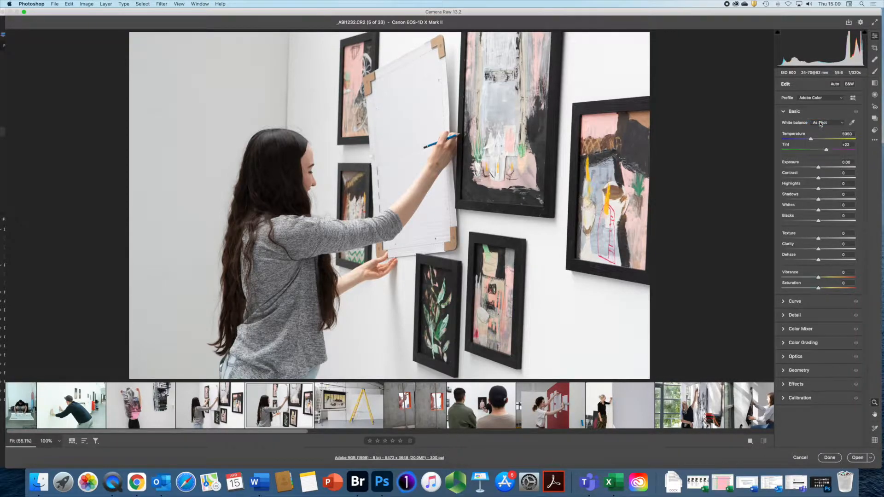
pyautogui.click(852, 123)
pyautogui.click(444, 239)
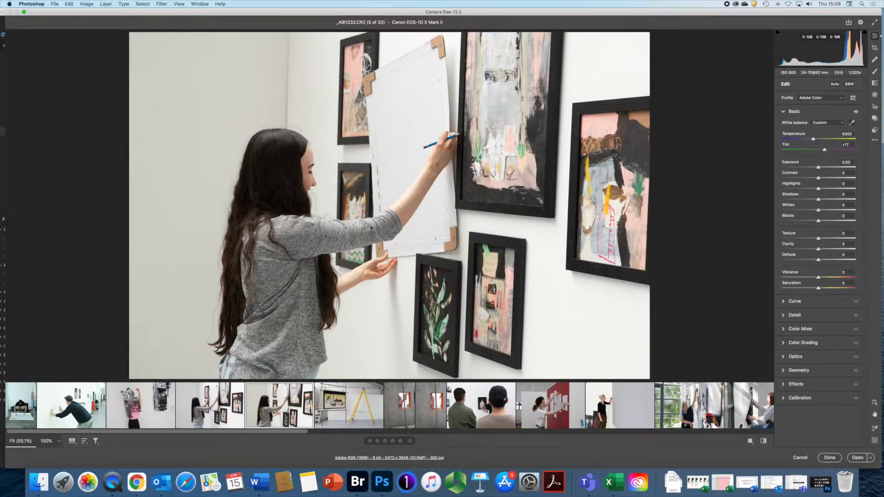
# - Try Temperature 7300 with Tint +3 and reset them to 5950 and +22
pyautogui.moveTo(813, 141)
pyautogui.mouseDown()
pyautogui.moveTo(800, 141)
pyautogui.moveTo(820, 139)
pyautogui.moveTo(799, 151)
pyautogui.moveTo(820, 153)
pyautogui.mouseUp()
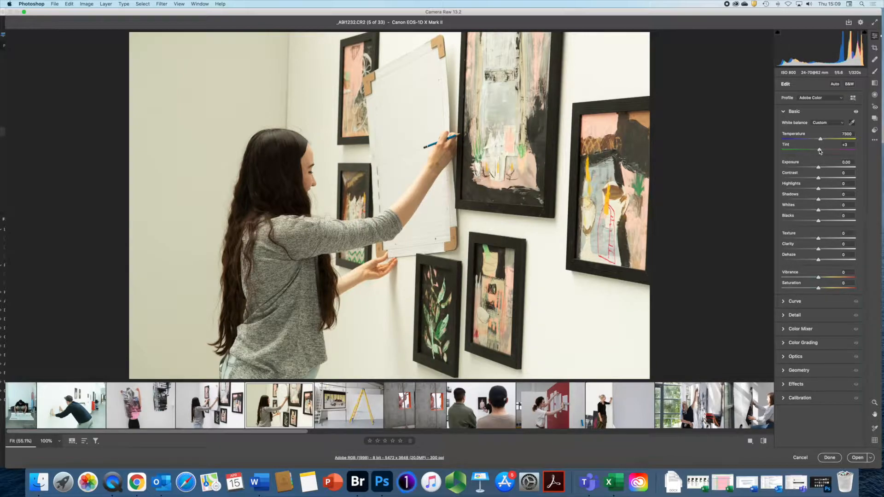
pyautogui.moveTo(820, 152); pyautogui.dragTo(827, 150)
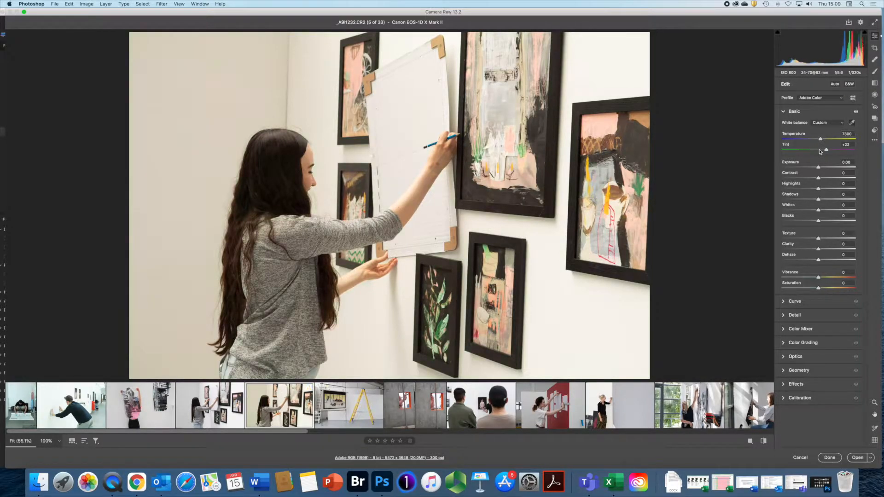
pyautogui.click(820, 139)
pyautogui.doubleClick(821, 139)
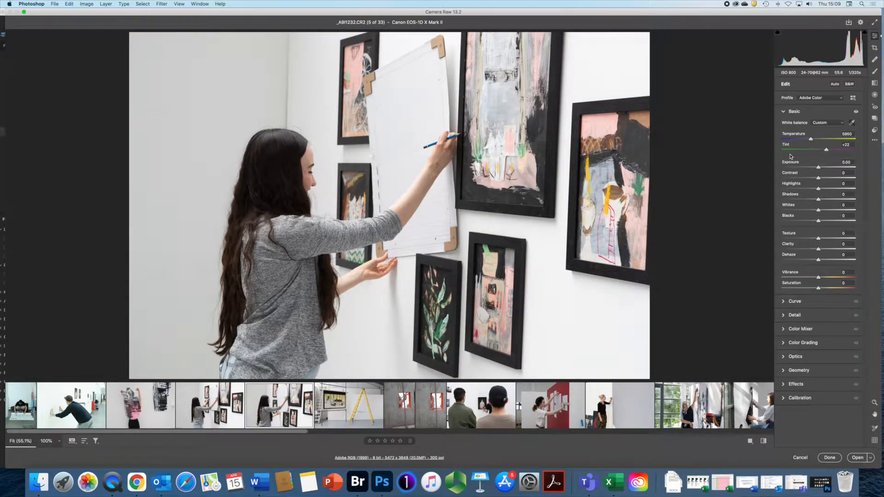
# - Try Exposure at -0.85, reset it, and set it to -0.40
pyautogui.moveTo(819, 168); pyautogui.dragTo(812, 168)
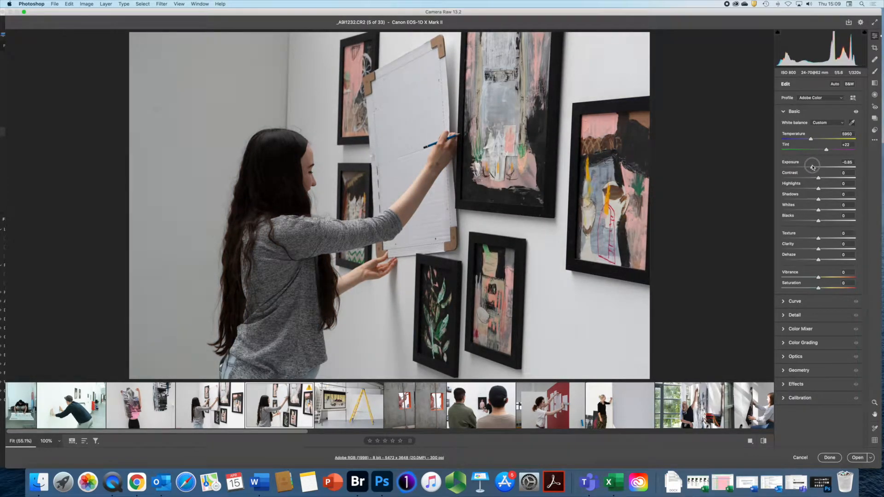
pyautogui.doubleClick(812, 168)
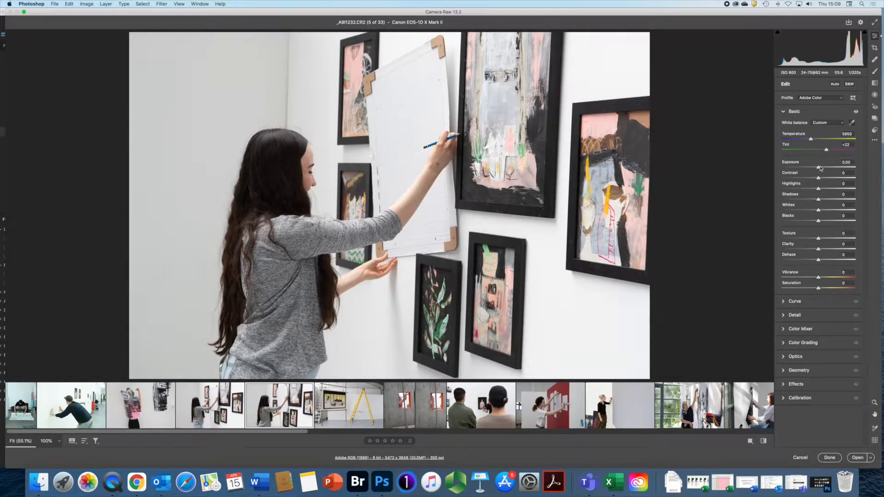
pyautogui.moveTo(818, 168); pyautogui.dragTo(815, 167)
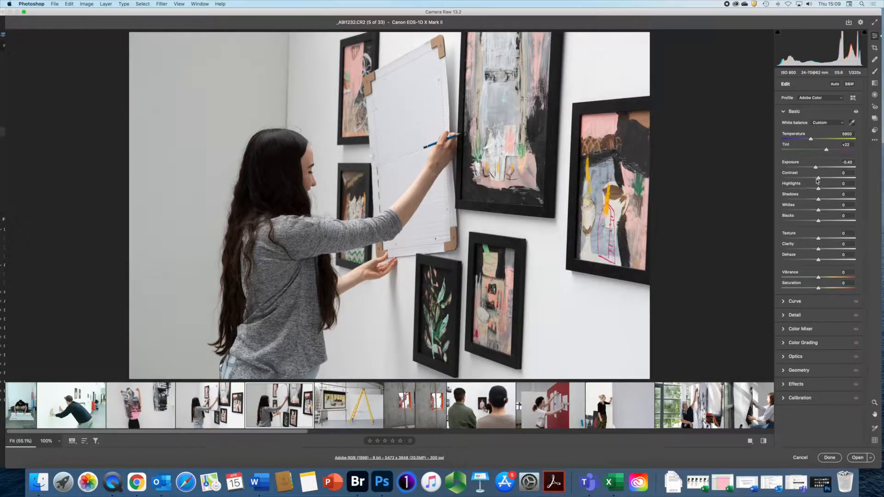
# - Set Contrast to +9, Highlights to -31 and Shadows to +27
pyautogui.moveTo(818, 177)
pyautogui.mouseDown()
pyautogui.moveTo(842, 180)
pyautogui.moveTo(776, 181)
pyautogui.moveTo(842, 182)
pyautogui.moveTo(822, 181)
pyautogui.mouseUp()
pyautogui.click(818, 188)
pyautogui.moveTo(819, 189); pyautogui.dragTo(806, 189)
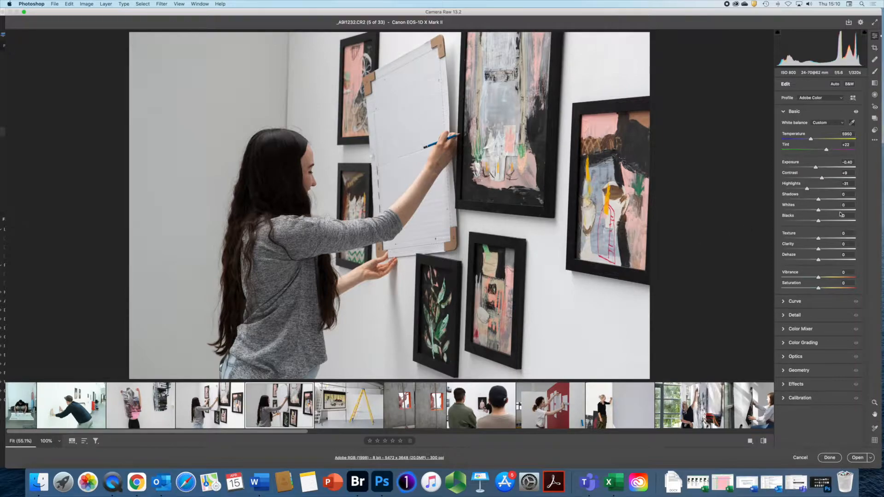
pyautogui.moveTo(818, 201); pyautogui.dragTo(829, 200)
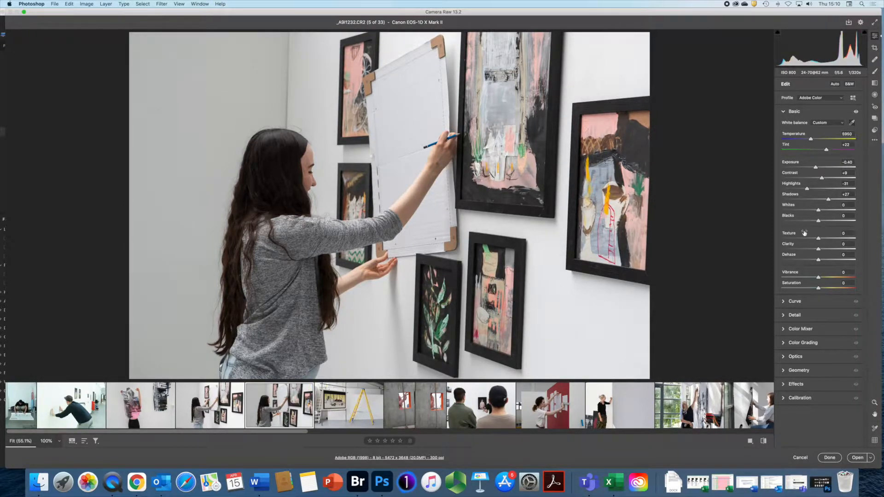
# - Try adjusting Blacks and Whites and return both to 0
pyautogui.moveTo(819, 221)
pyautogui.mouseDown()
pyautogui.moveTo(784, 220)
pyautogui.moveTo(816, 222)
pyautogui.mouseUp()
pyautogui.moveTo(819, 211)
pyautogui.mouseDown()
pyautogui.moveTo(846, 211)
pyautogui.moveTo(795, 212)
pyautogui.moveTo(819, 212)
pyautogui.moveTo(791, 221)
pyautogui.moveTo(829, 221)
pyautogui.moveTo(809, 221)
pyautogui.moveTo(818, 221)
pyautogui.mouseUp()
pyautogui.doubleClick(818, 210)
# - At 100% view, try Texture at +100 and set it to +6
pyautogui.click(46, 441)
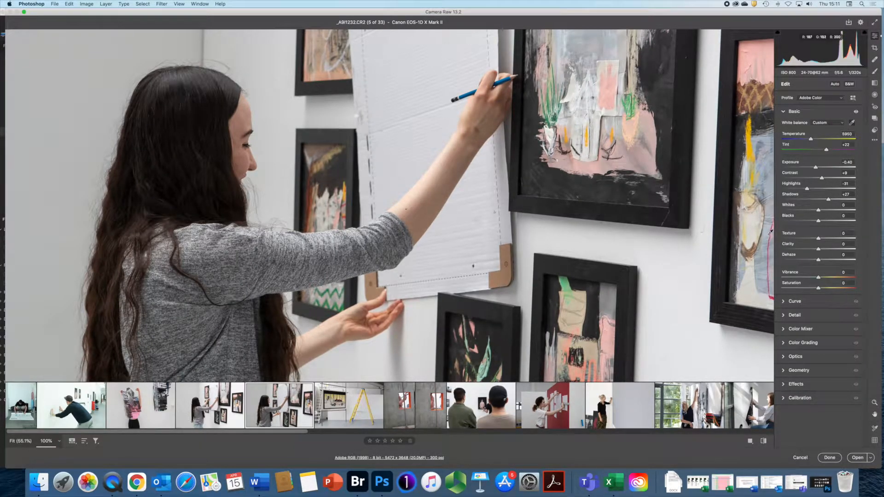
pyautogui.click(829, 239)
pyautogui.moveTo(828, 239); pyautogui.dragTo(862, 239)
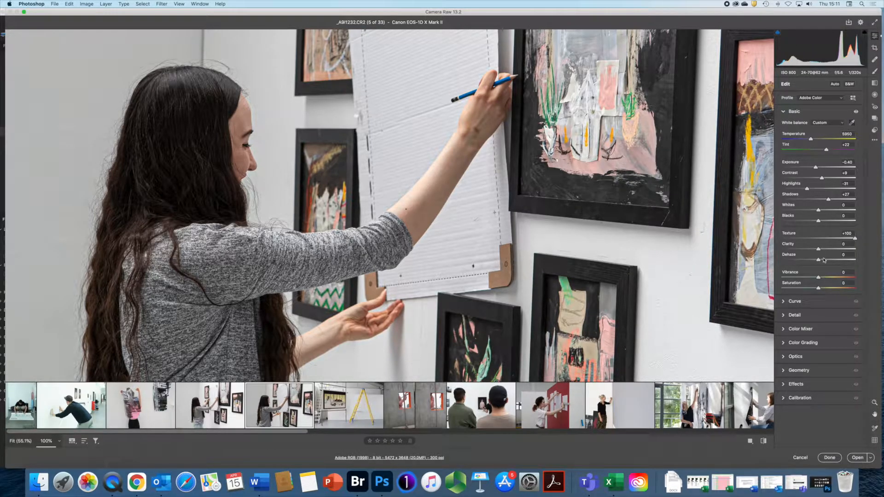
pyautogui.moveTo(855, 238); pyautogui.dragTo(821, 243)
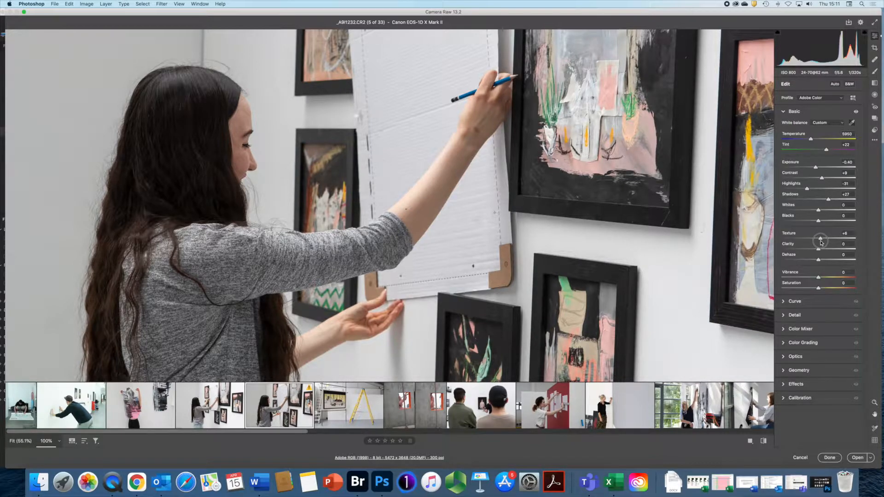
pyautogui.moveTo(821, 242); pyautogui.dragTo(822, 243)
# - Try adjusting Clarity, reset it to 0, and set Dehaze to +1
pyautogui.moveTo(818, 250)
pyautogui.mouseDown()
pyautogui.moveTo(864, 249)
pyautogui.moveTo(778, 253)
pyautogui.moveTo(819, 256)
pyautogui.mouseUp()
pyautogui.doubleClick(819, 249)
pyautogui.moveTo(818, 260)
pyautogui.mouseDown()
pyautogui.moveTo(793, 260)
pyautogui.moveTo(828, 261)
pyautogui.moveTo(818, 261)
pyautogui.mouseUp()
# - Try Vibrance at -100 and -54, set it to -1, set Saturation to -100, and raise Contrast to +38
pyautogui.moveTo(819, 277); pyautogui.dragTo(774, 277)
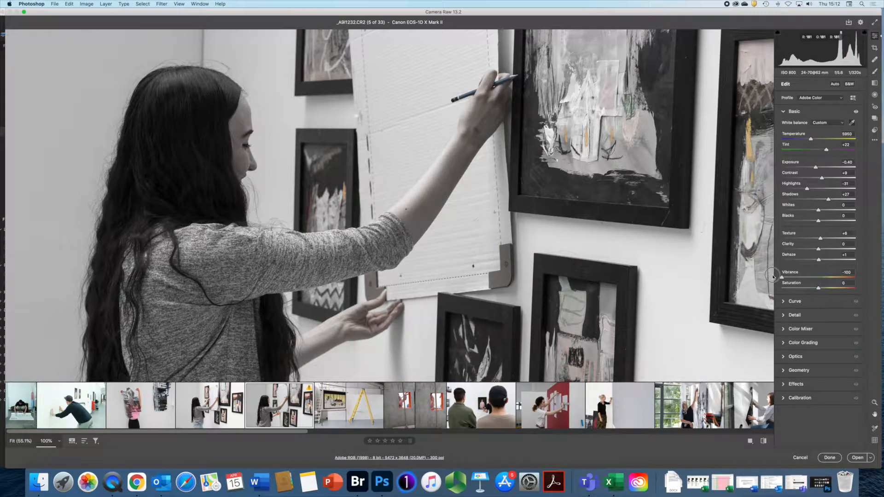
pyautogui.moveTo(773, 277); pyautogui.dragTo(798, 277)
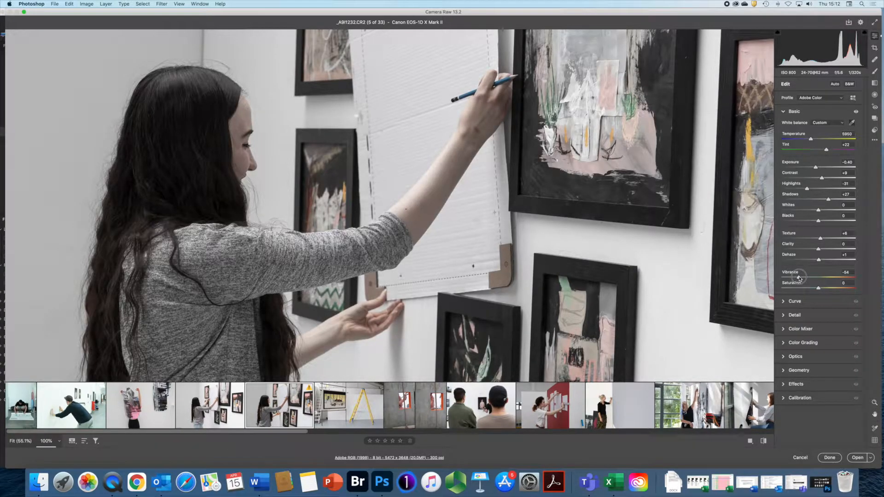
pyautogui.moveTo(799, 277); pyautogui.dragTo(767, 289)
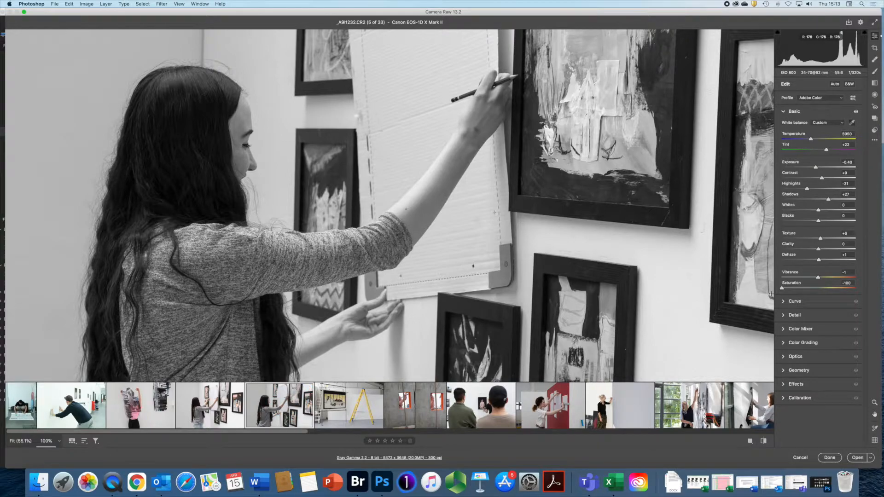
pyautogui.moveTo(824, 181); pyautogui.dragTo(831, 183)
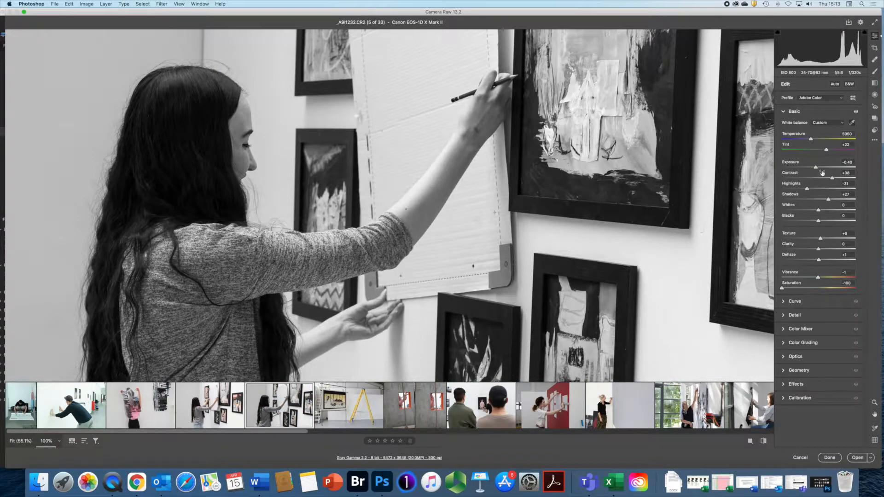
# - Try Temperature 9700 with Tint +45, and reset Saturation to 0, Temperature to 5950 and Tint to +22
pyautogui.moveTo(812, 140); pyautogui.dragTo(836, 152)
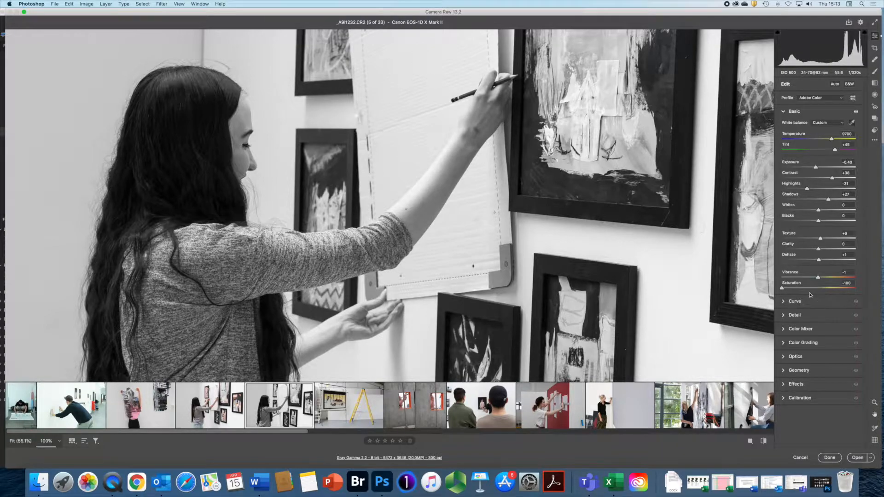
pyautogui.doubleClick(782, 289)
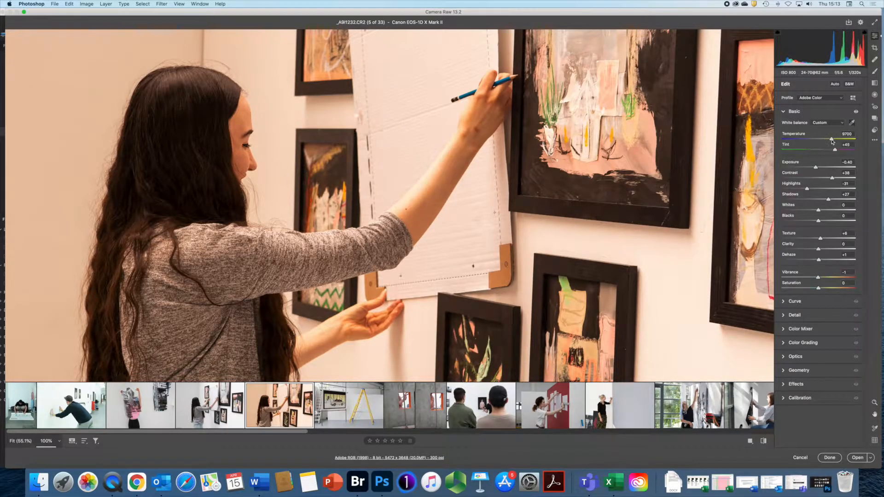
pyautogui.doubleClick(833, 139)
pyautogui.doubleClick(835, 151)
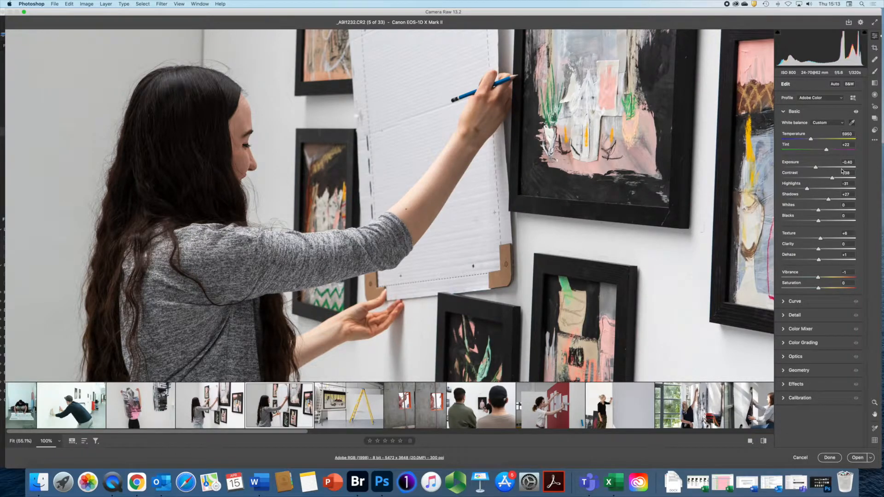
# - Examine the Curve section's parametric sliders, point curve and red, green and blue channel curves, leaving the curves linear
pyautogui.click(783, 112)
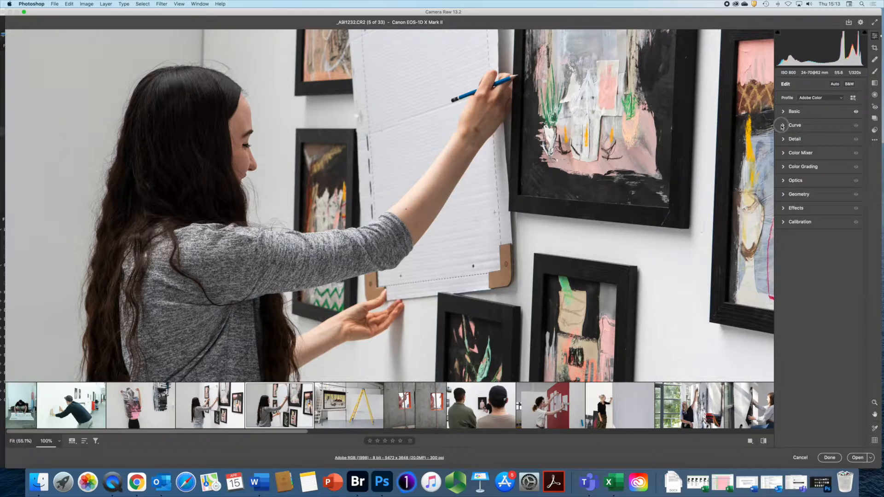
pyautogui.click(789, 126)
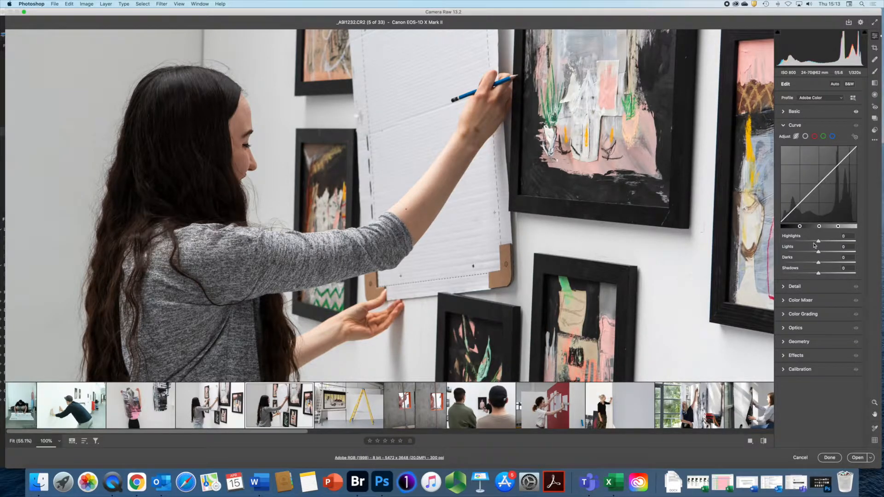
pyautogui.moveTo(818, 243)
pyautogui.mouseDown()
pyautogui.moveTo(800, 243)
pyautogui.moveTo(819, 242)
pyautogui.mouseUp()
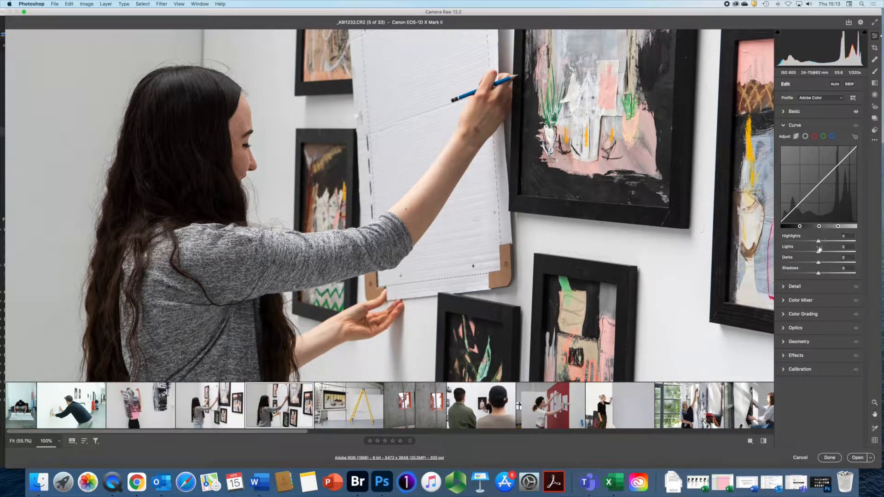
pyautogui.click(806, 137)
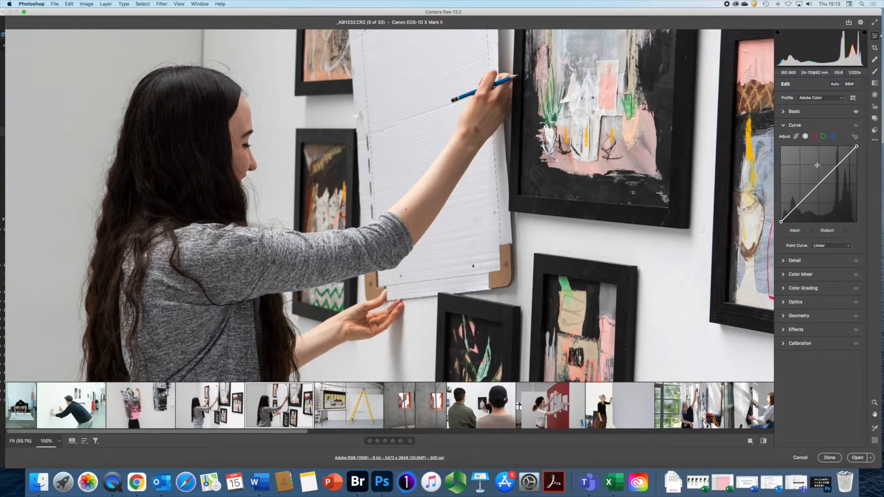
pyautogui.click(815, 137)
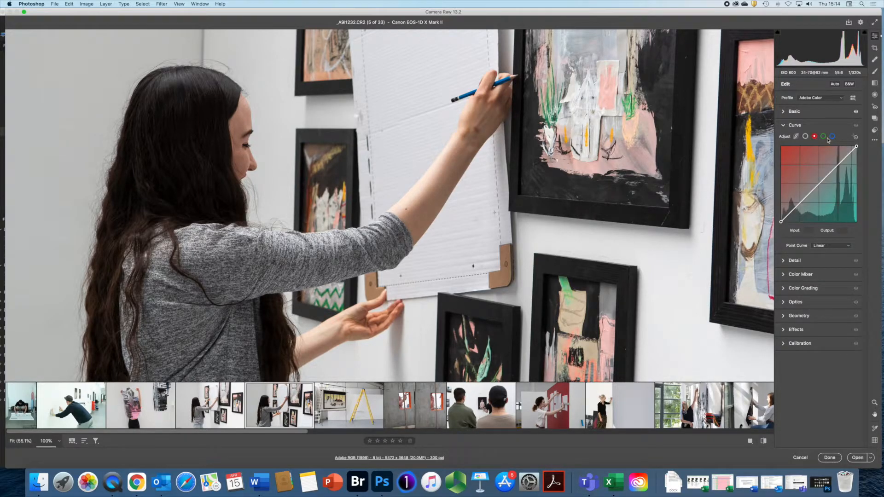
pyautogui.click(824, 137)
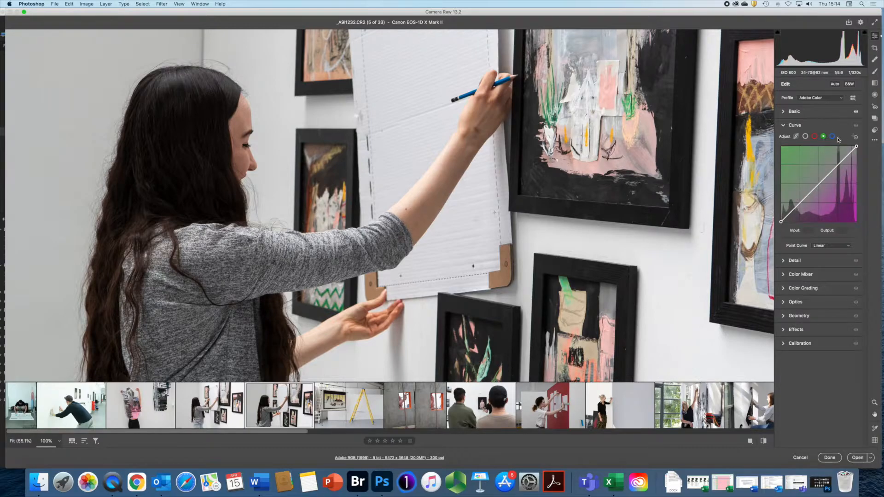
pyautogui.click(833, 136)
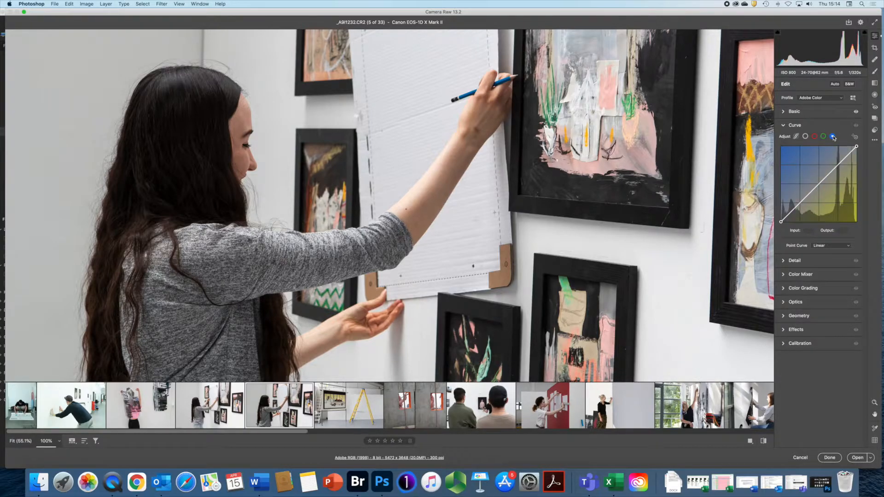
pyautogui.click(823, 136)
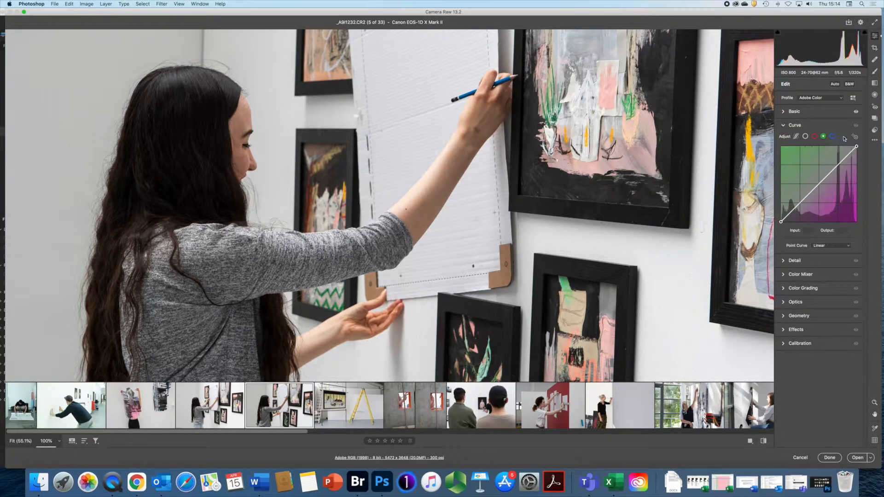
pyautogui.click(793, 125)
# - Look over the Detail section's sharpening and noise reduction settings
pyautogui.click(784, 139)
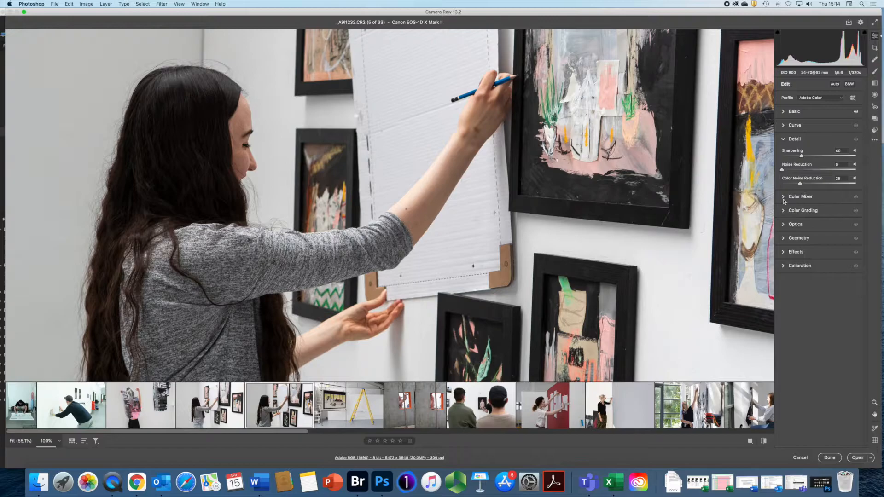
pyautogui.click(783, 140)
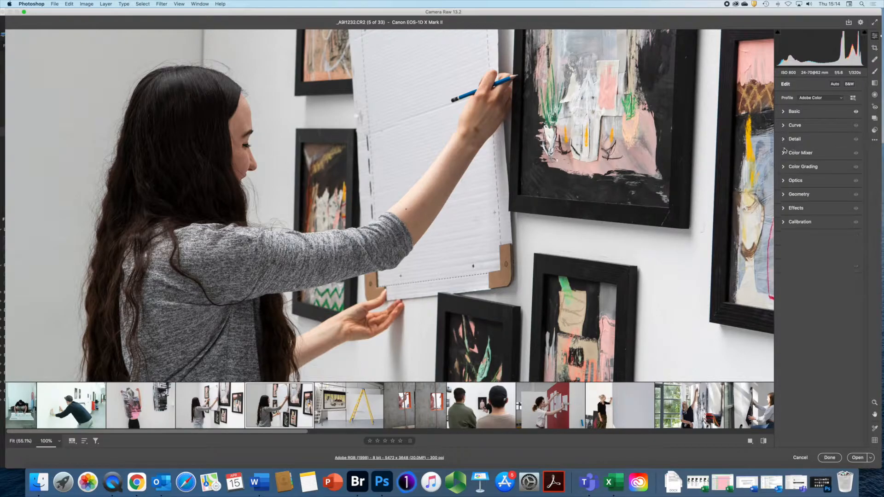
# - Open the Color Mixer for the yellow ladder photo, look at its Color mode, and return to HSL mode
pyautogui.click(783, 154)
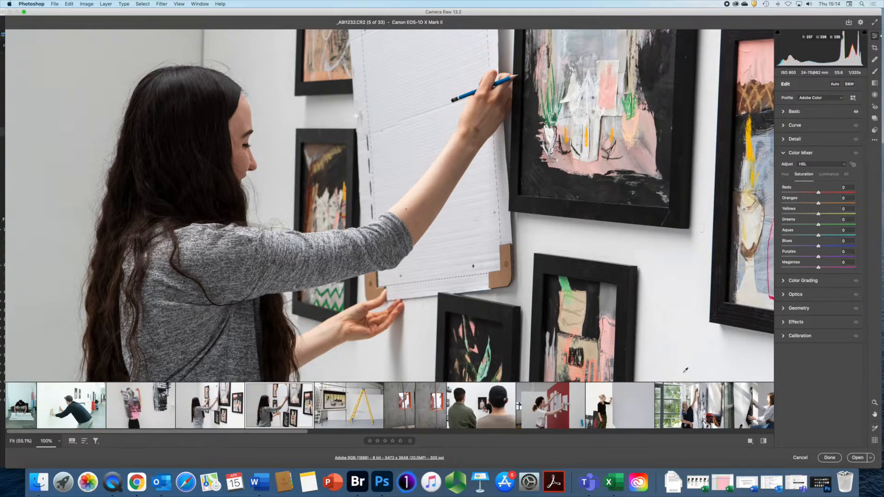
pyautogui.click(369, 407)
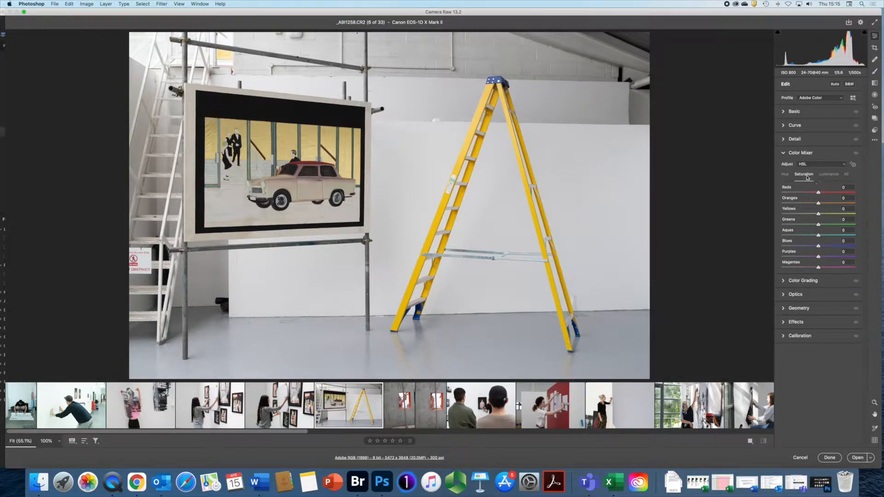
pyautogui.click(846, 165)
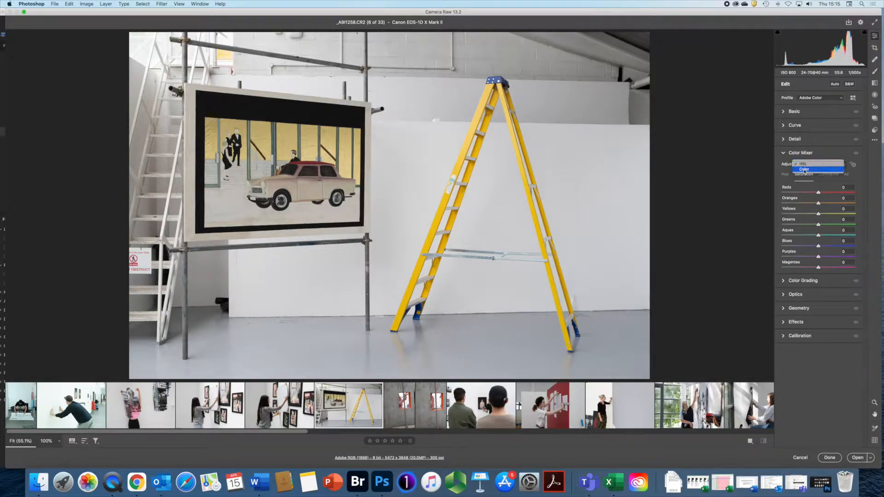
pyautogui.click(803, 170)
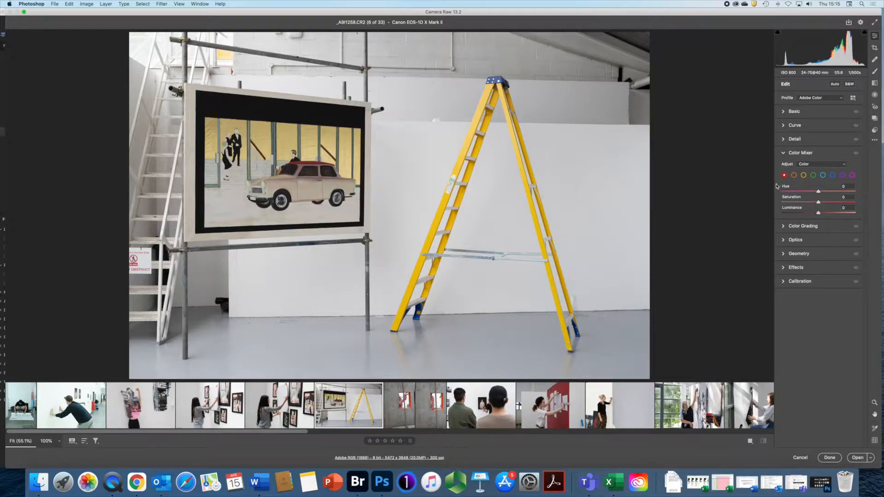
pyautogui.click(843, 166)
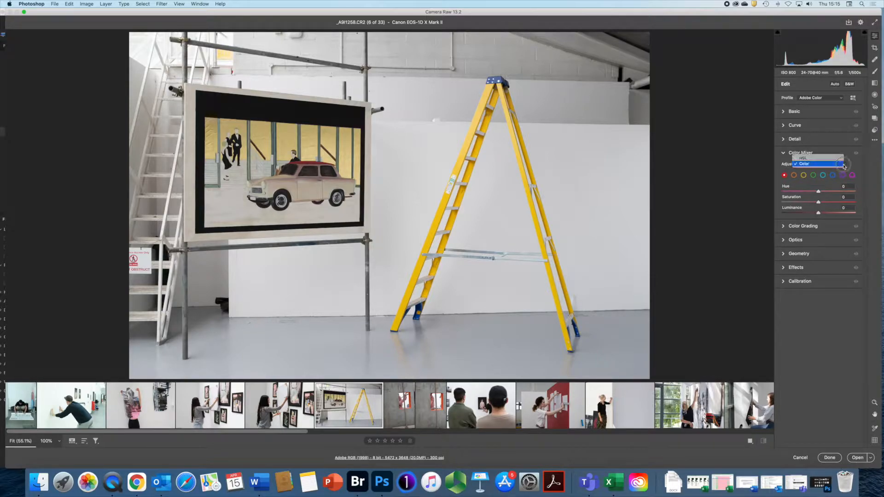
pyautogui.click(812, 157)
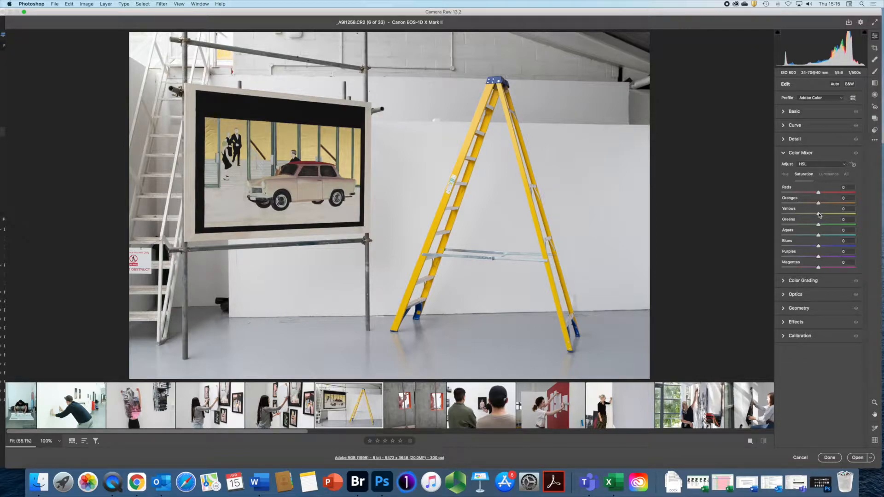
# - Test the Yellows saturation, try the Yellows hue at +100 and settle on +7, briefly testing the Oranges hue
pyautogui.moveTo(819, 214)
pyautogui.mouseDown()
pyautogui.moveTo(756, 210)
pyautogui.moveTo(873, 213)
pyautogui.moveTo(820, 214)
pyautogui.mouseUp()
pyautogui.moveTo(820, 214); pyautogui.dragTo(822, 214)
pyautogui.click(790, 175)
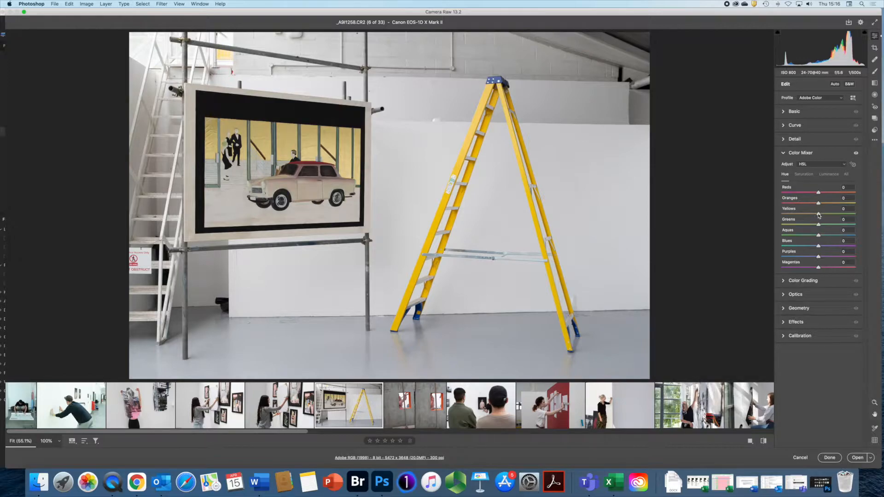
pyautogui.moveTo(819, 216); pyautogui.dragTo(857, 220)
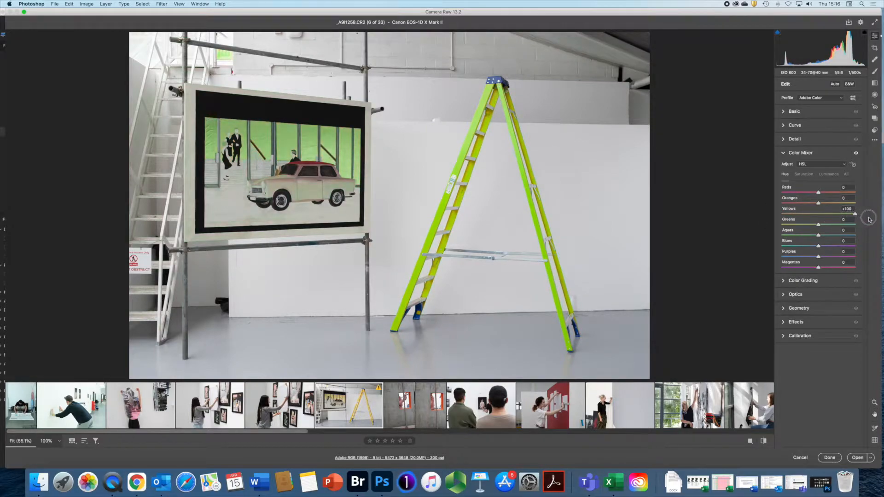
pyautogui.moveTo(865, 218); pyautogui.dragTo(821, 217)
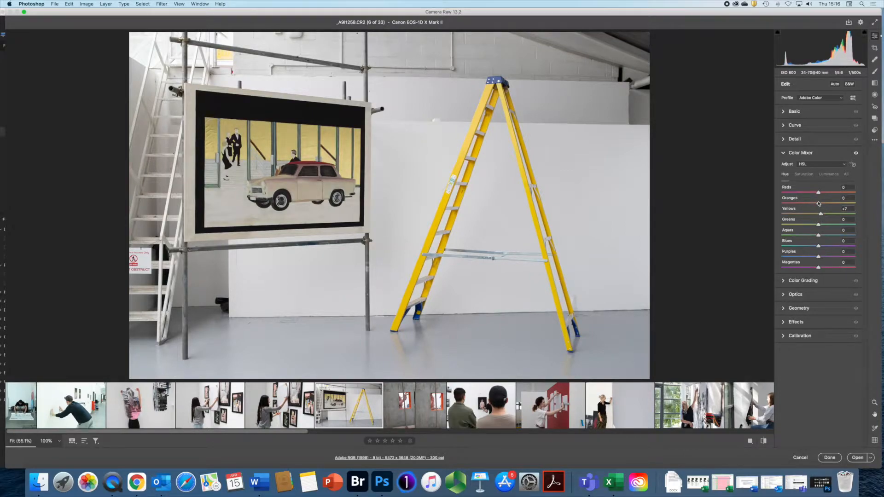
pyautogui.moveTo(819, 204)
pyautogui.mouseDown()
pyautogui.moveTo(767, 199)
pyautogui.moveTo(861, 203)
pyautogui.moveTo(774, 200)
pyautogui.moveTo(822, 206)
pyautogui.mouseUp()
# - Set the Yellows luminance to -13 and collapse the Color Mixer section
pyautogui.click(829, 175)
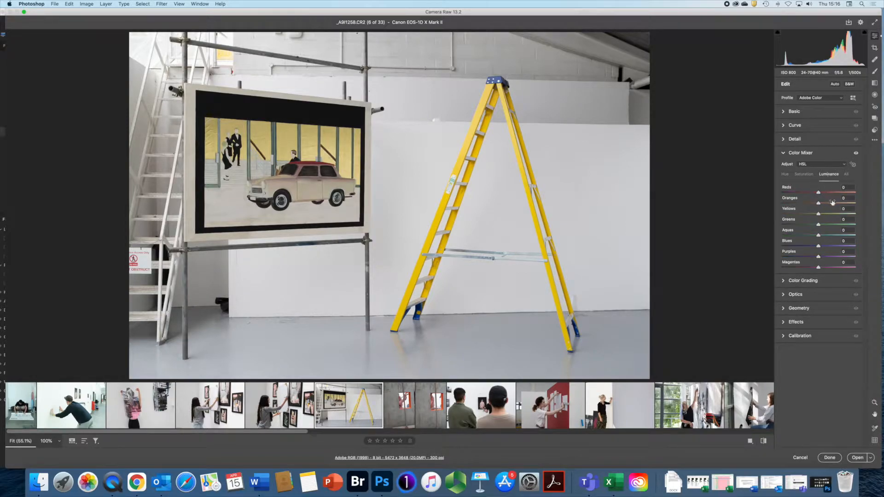
pyautogui.moveTo(818, 214)
pyautogui.mouseDown()
pyautogui.moveTo(852, 215)
pyautogui.moveTo(813, 214)
pyautogui.mouseUp()
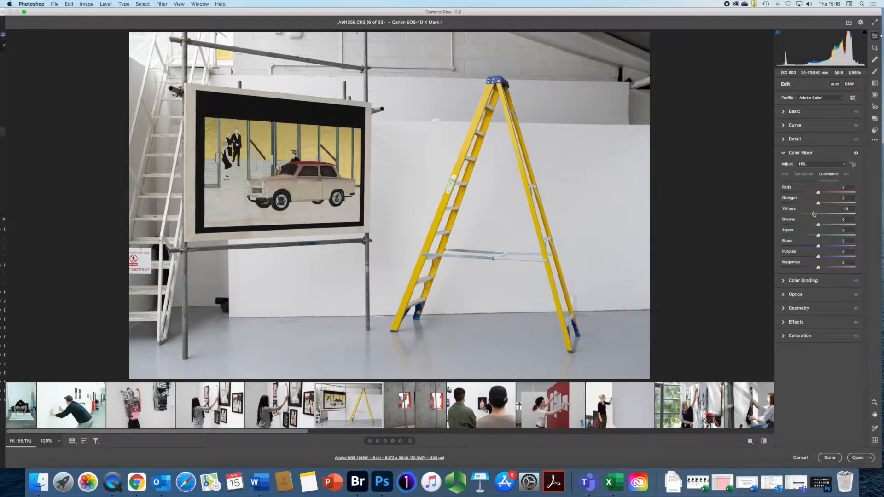
pyautogui.click(784, 153)
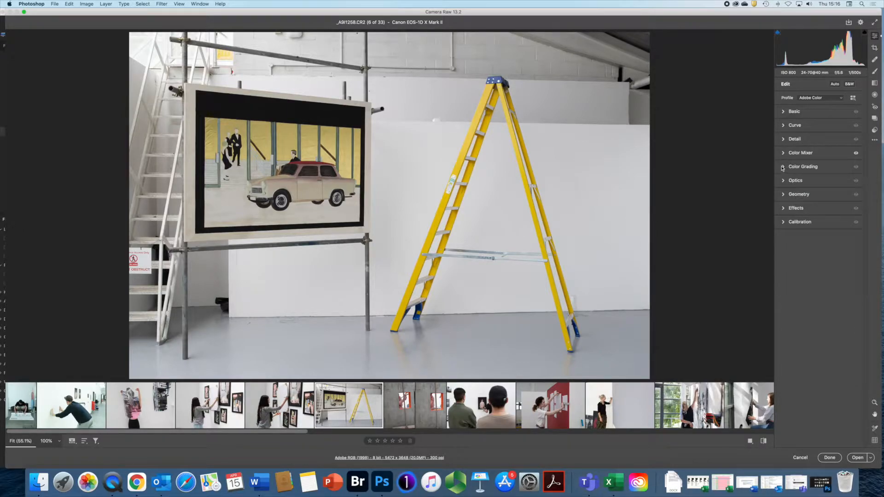
# - Switch to the photo of the woman holding the black panel and set Exposure to -0.30, Highlights to -44 and Shadows to +13
pyautogui.click(782, 167)
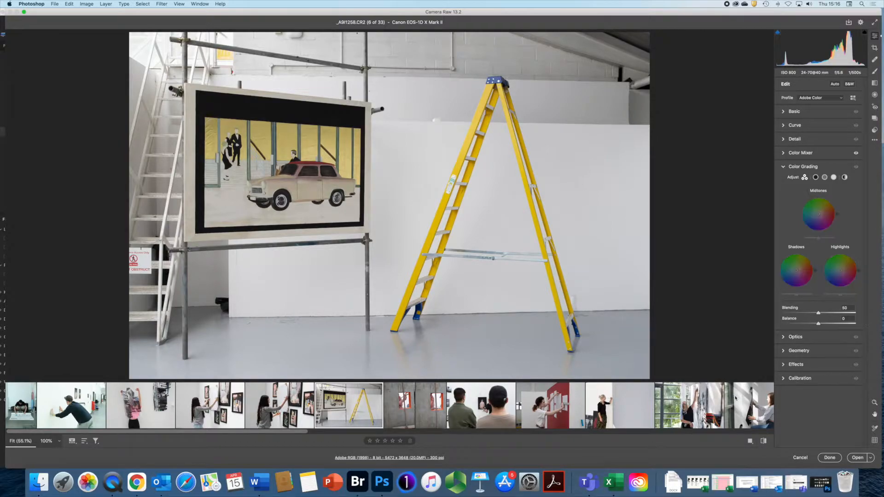
pyautogui.click(763, 403)
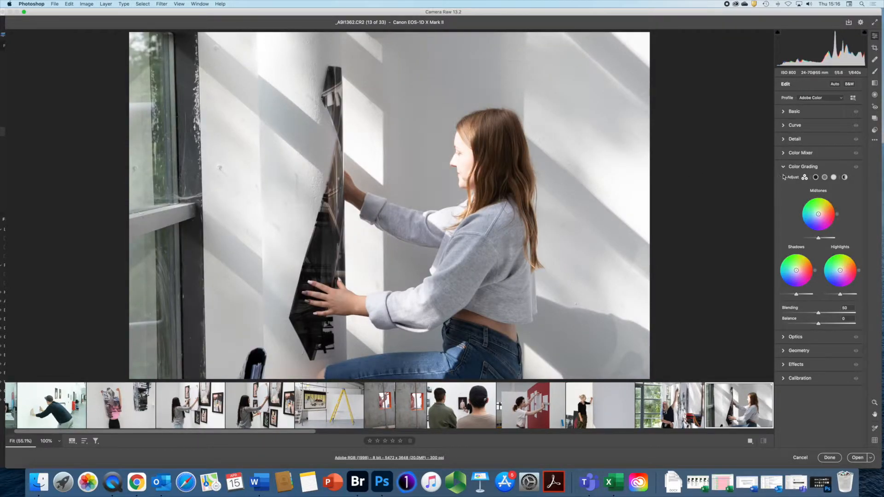
pyautogui.click(783, 112)
pyautogui.moveTo(818, 167); pyautogui.dragTo(816, 168)
pyautogui.click(806, 188)
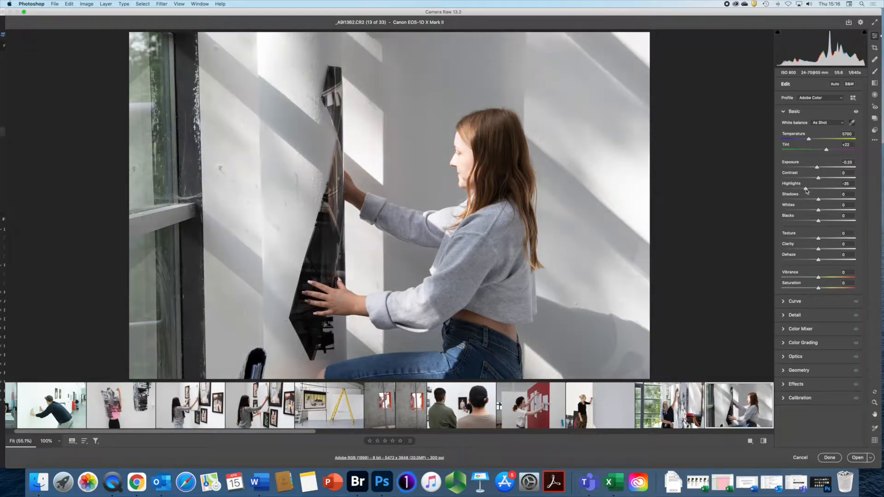
pyautogui.moveTo(806, 190); pyautogui.dragTo(802, 188)
pyautogui.click(823, 199)
pyautogui.moveTo(817, 167); pyautogui.dragTo(816, 167)
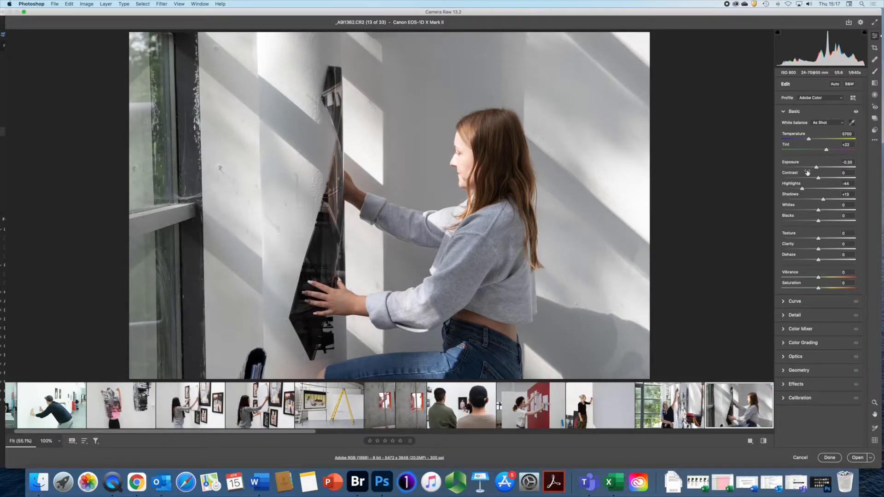
pyautogui.click(782, 112)
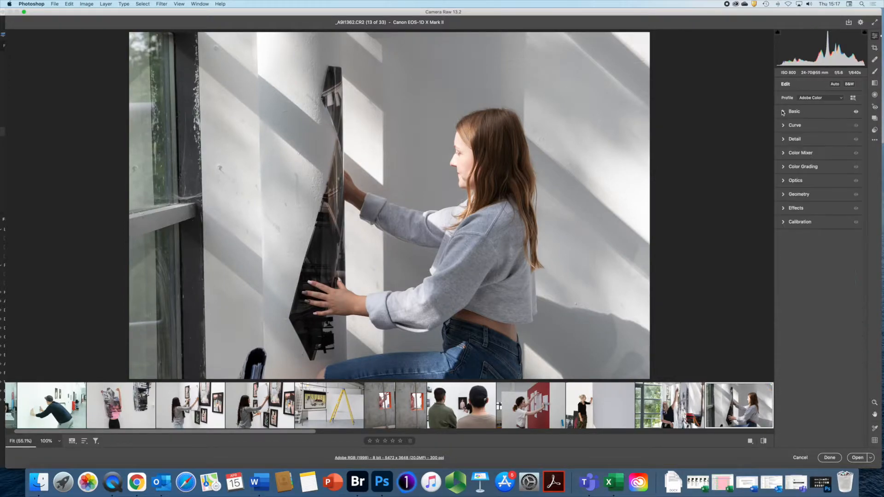
# - Try a blue shadow tint in Color Grading at hue 212 and saturation 62, and reset the shadows wheel
pyautogui.click(784, 168)
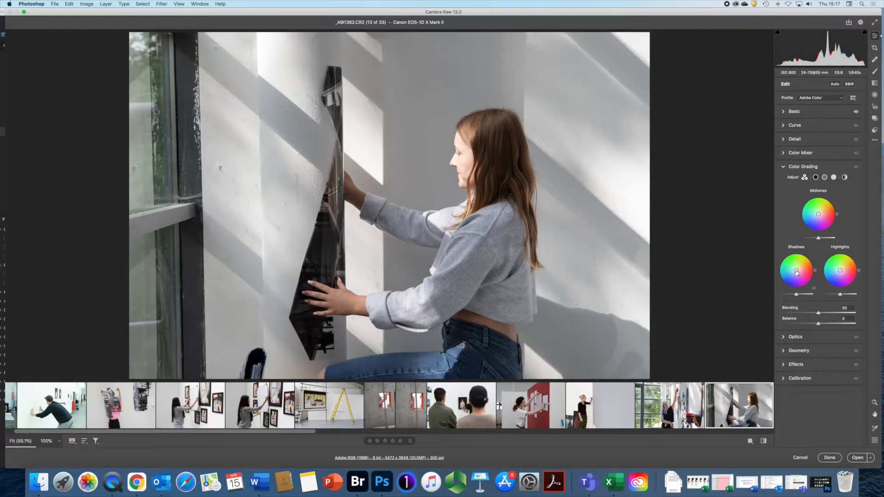
pyautogui.moveTo(796, 272)
pyautogui.mouseDown()
pyautogui.moveTo(796, 282)
pyautogui.moveTo(786, 268)
pyautogui.moveTo(789, 277)
pyautogui.mouseUp()
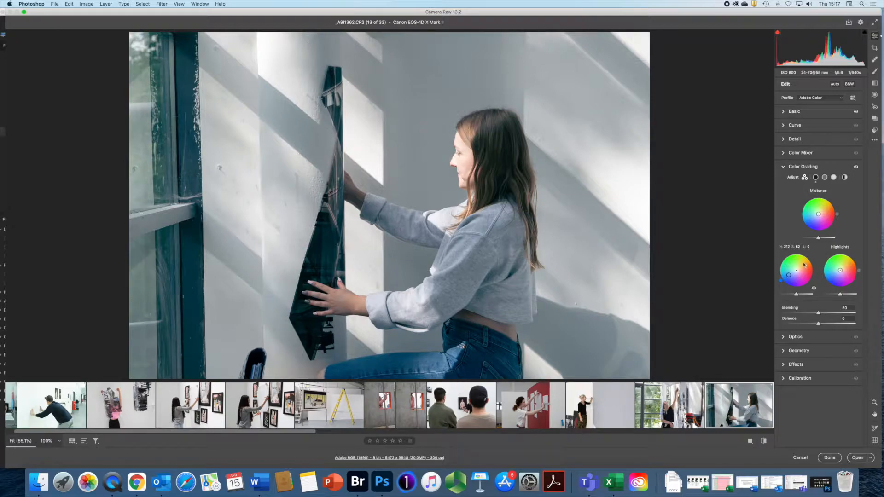
pyautogui.moveTo(789, 275)
pyautogui.mouseDown()
pyautogui.moveTo(796, 281)
pyautogui.moveTo(797, 272)
pyautogui.mouseUp()
pyautogui.doubleClick(797, 274)
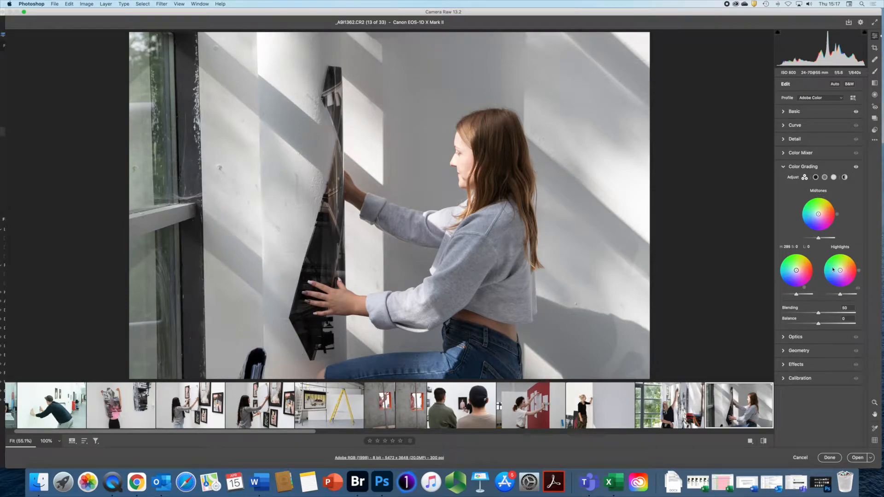
# - Grade shadows blue (hue 219, saturation 34, luminance -42), highlights yellow (50, 40, -35) and midtones blue (hue 224, saturation 22) with raised luminance
pyautogui.moveTo(797, 295)
pyautogui.mouseDown()
pyautogui.moveTo(779, 295)
pyautogui.moveTo(812, 296)
pyautogui.moveTo(781, 296)
pyautogui.moveTo(807, 296)
pyautogui.moveTo(788, 295)
pyautogui.moveTo(799, 266)
pyautogui.moveTo(790, 297)
pyautogui.mouseUp()
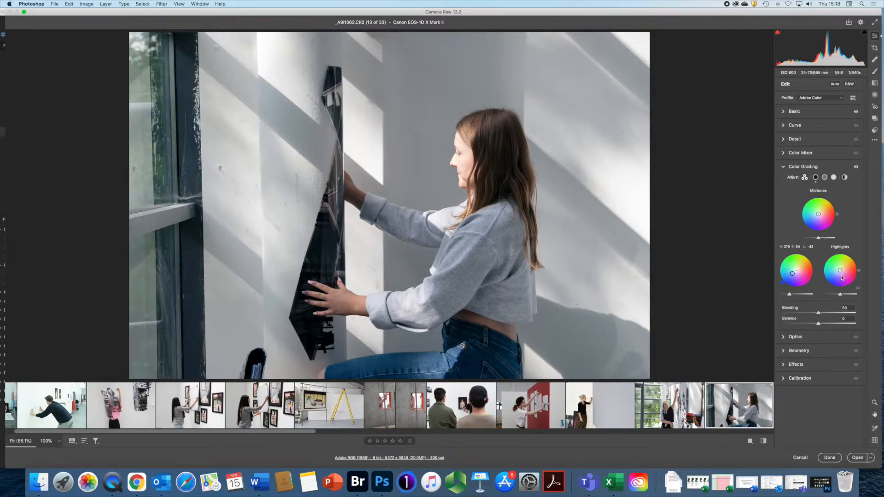
pyautogui.moveTo(840, 270); pyautogui.dragTo(835, 295)
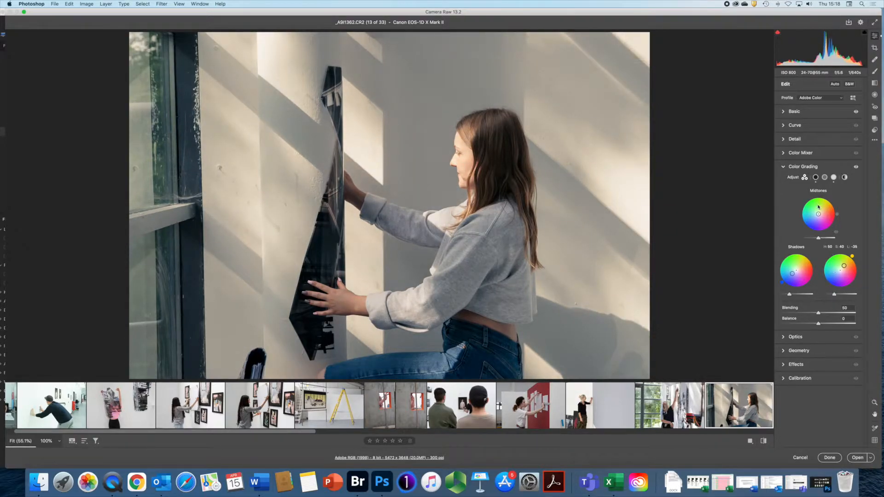
pyautogui.moveTo(818, 215); pyautogui.dragTo(816, 217)
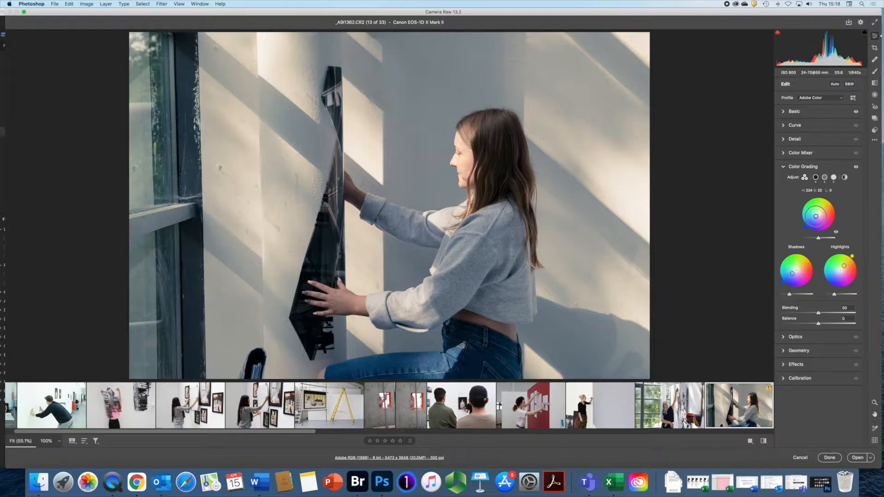
pyautogui.moveTo(818, 238); pyautogui.dragTo(823, 240)
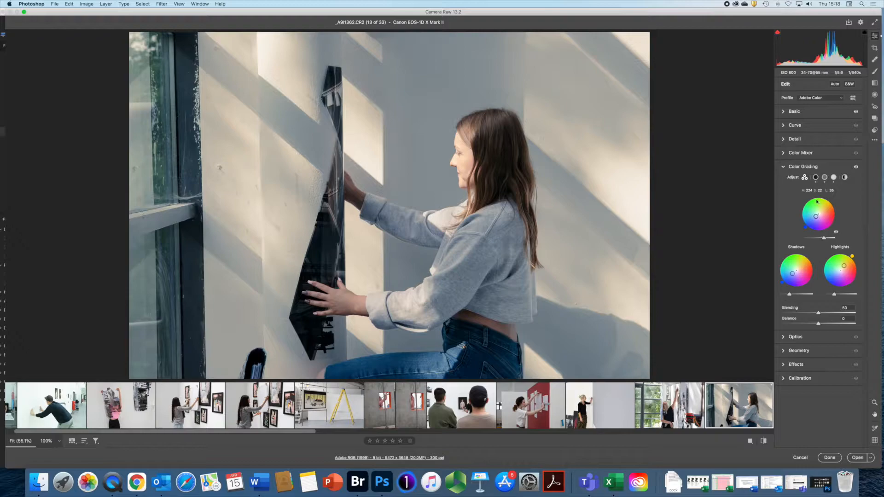
# - Review the separate shadow, midtone and highlight wheels, and set the Global grade to hue 102, saturation 16 and luminance -14
pyautogui.click(816, 178)
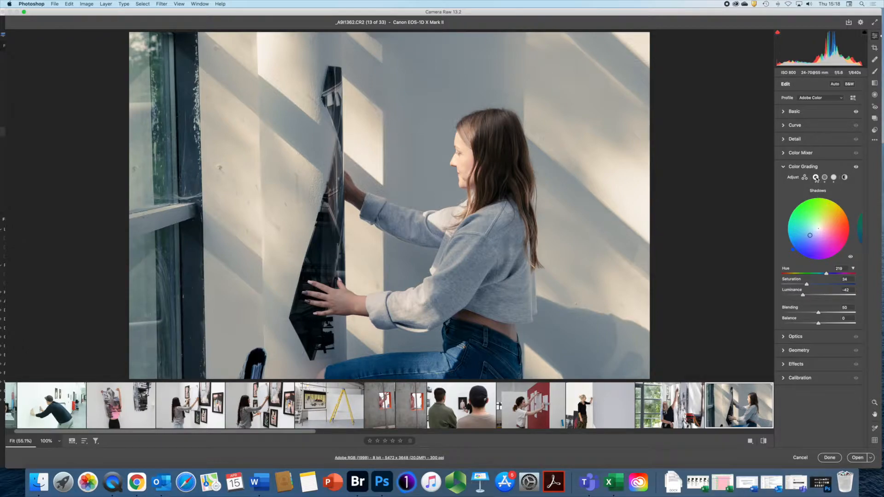
pyautogui.click(824, 178)
pyautogui.click(833, 178)
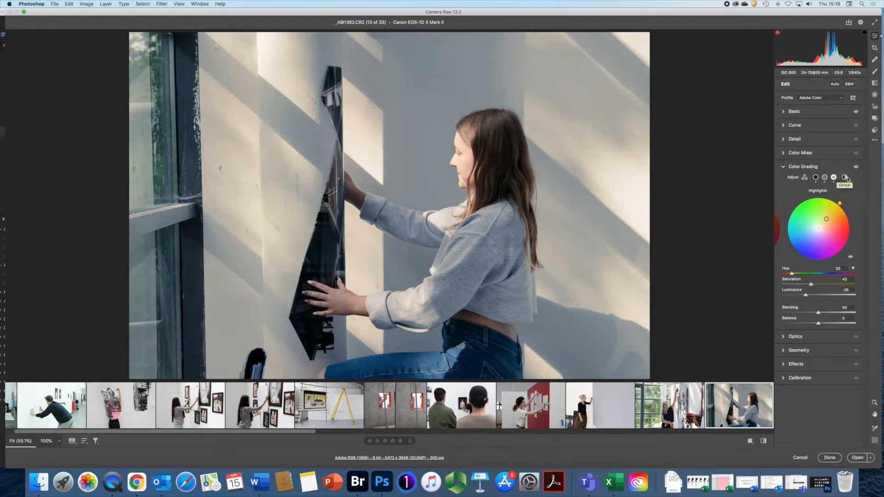
pyautogui.click(845, 178)
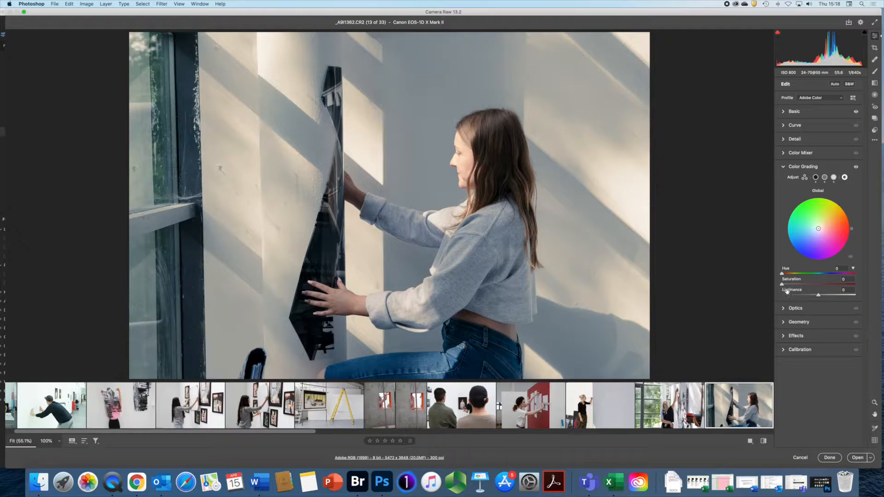
pyautogui.moveTo(782, 275)
pyautogui.mouseDown()
pyautogui.moveTo(803, 275)
pyautogui.moveTo(785, 286)
pyautogui.moveTo(817, 286)
pyautogui.moveTo(785, 288)
pyautogui.moveTo(838, 297)
pyautogui.moveTo(813, 296)
pyautogui.mouseUp()
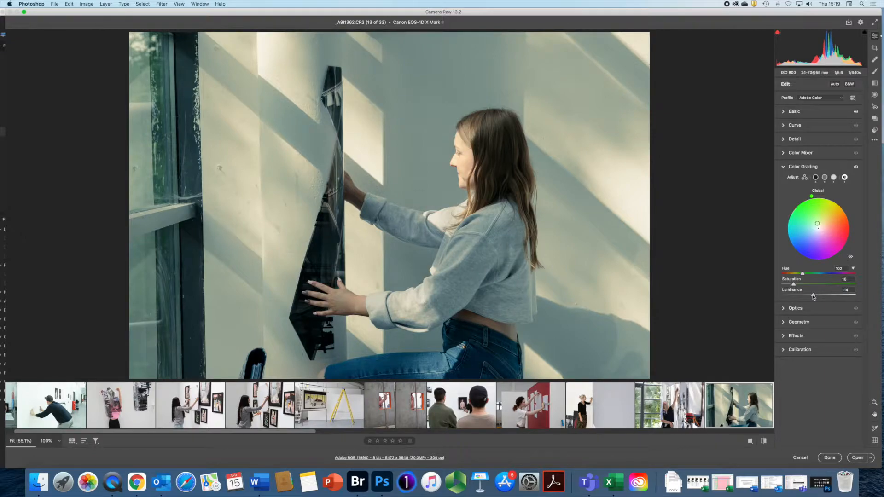
pyautogui.click(804, 178)
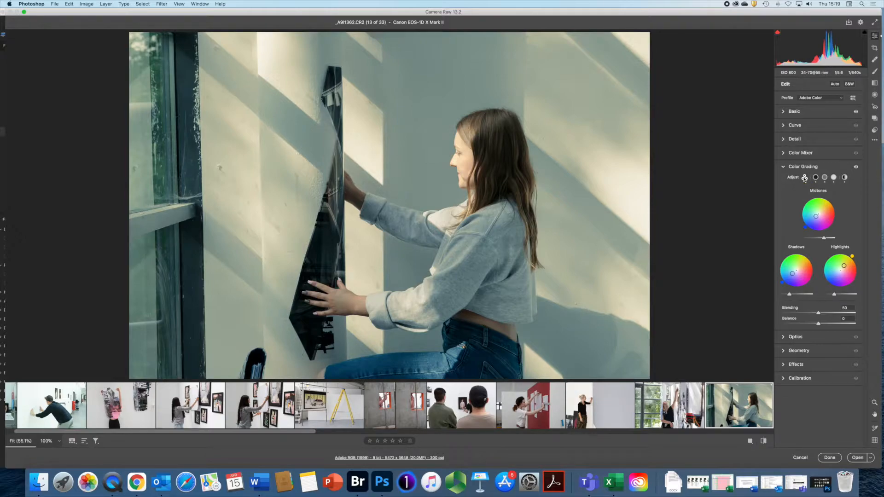
pyautogui.click(783, 167)
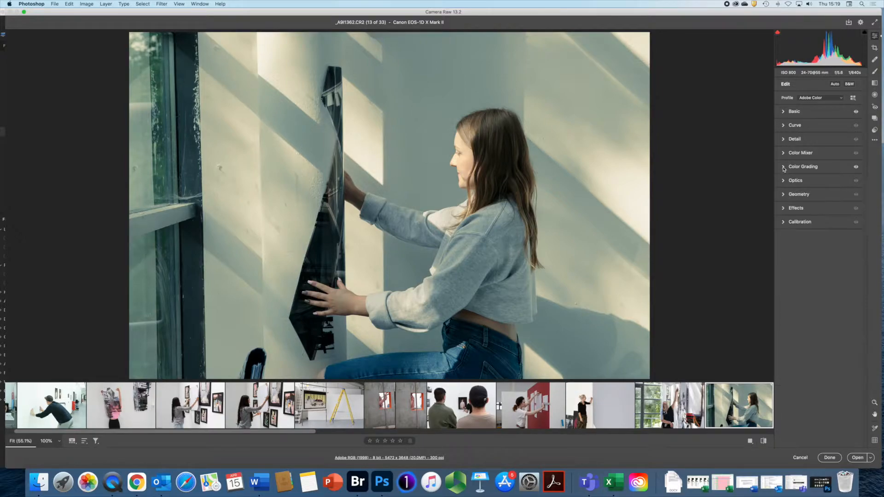
# - Expand the Optics section and select the blue degree show sign photo at the end of the filmstrip
pyautogui.click(784, 181)
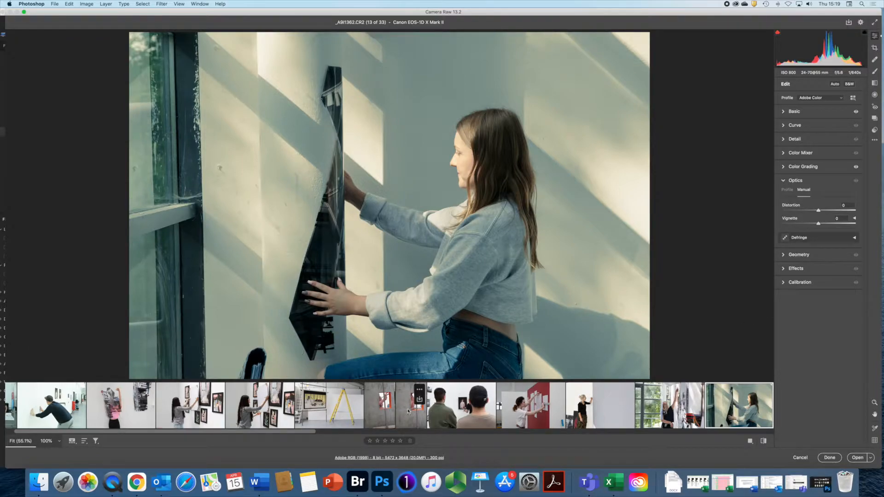
pyautogui.click(386, 411)
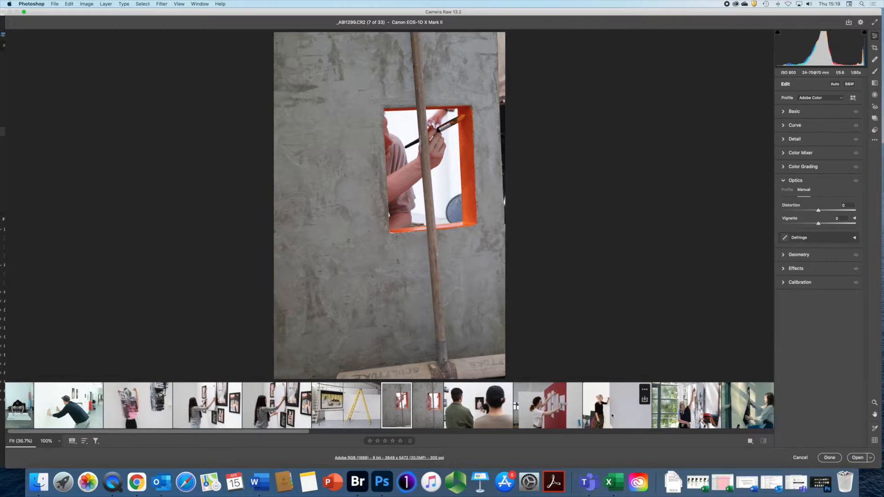
pyautogui.hscroll(-2, 608, 413)
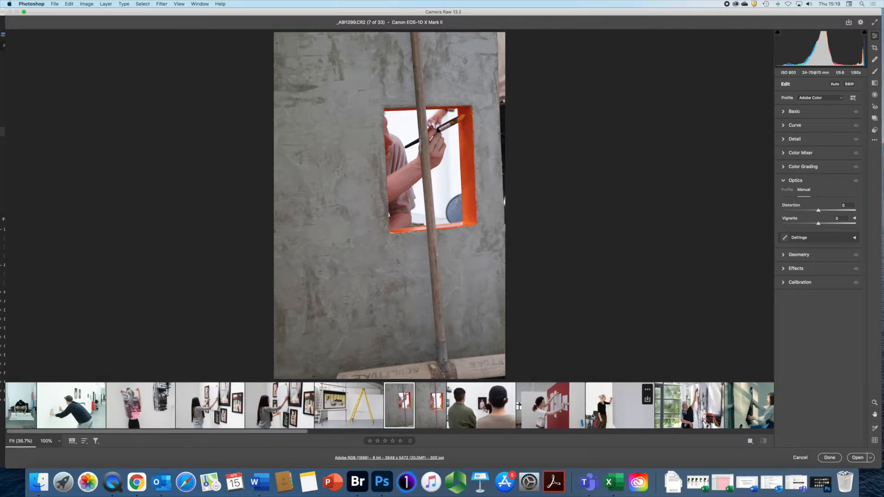
pyautogui.moveTo(301, 432); pyautogui.dragTo(767, 449)
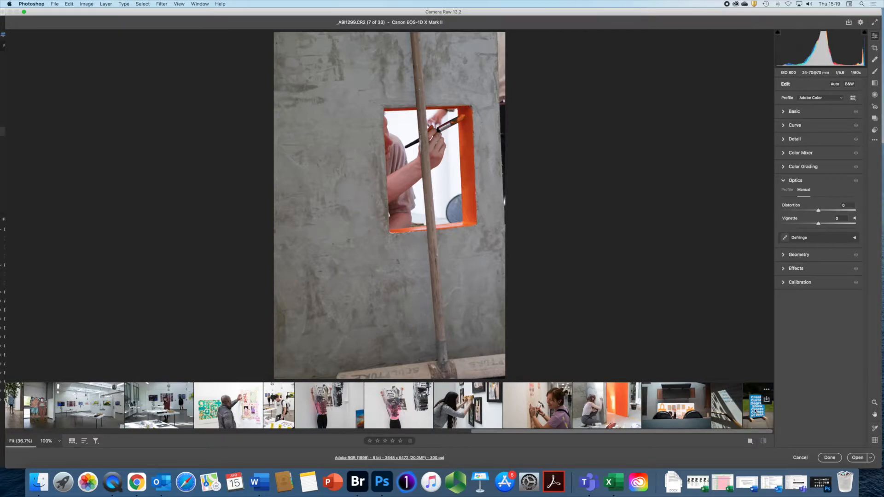
pyautogui.click(757, 408)
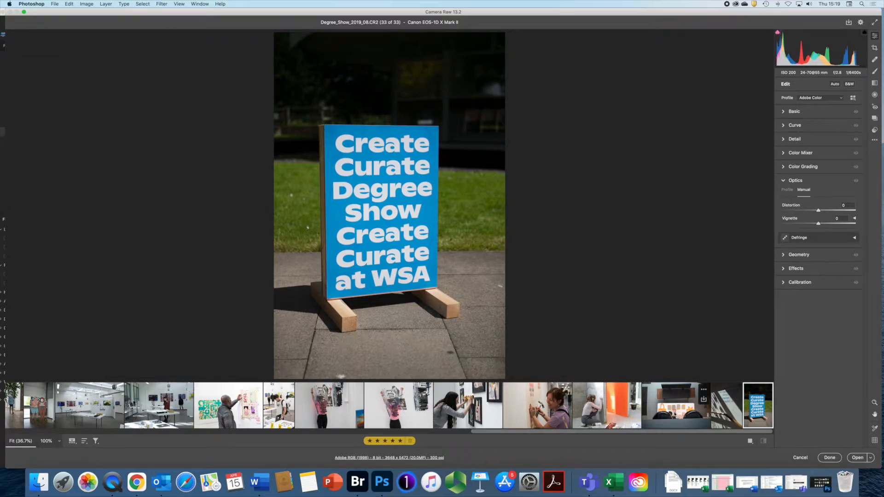
# - Select the overhead photo of the orange bags on a table, remove its chromatic aberration and enable lens profile corrections
pyautogui.click(675, 410)
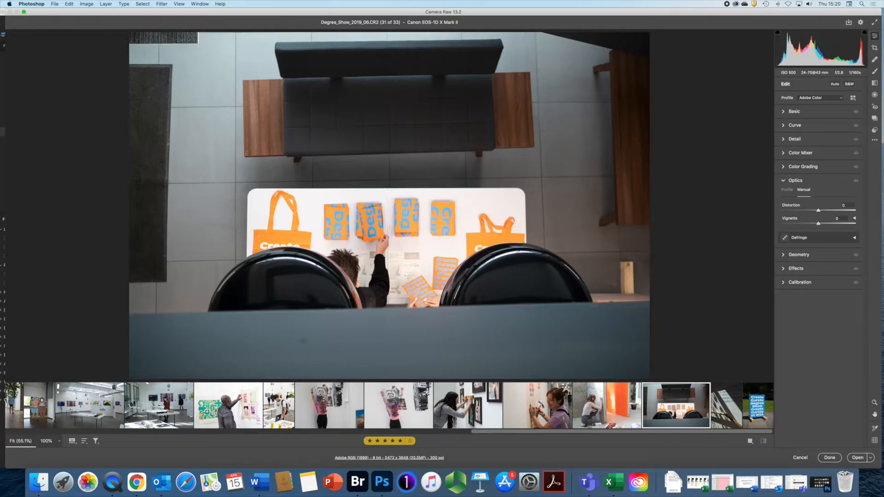
pyautogui.click(787, 191)
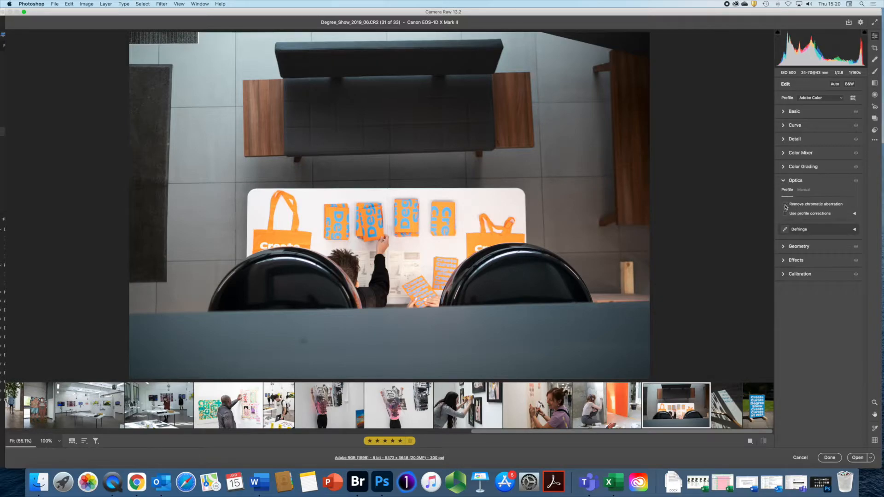
pyautogui.click(785, 205)
pyautogui.click(854, 214)
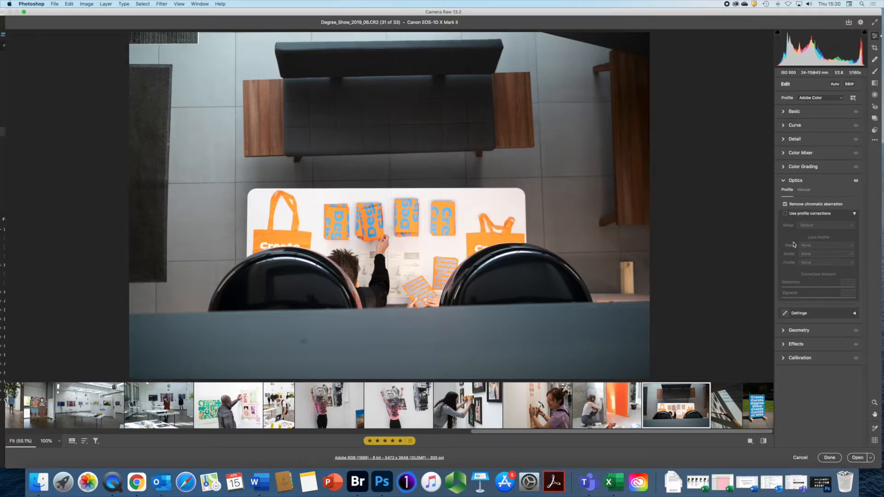
pyautogui.click(785, 214)
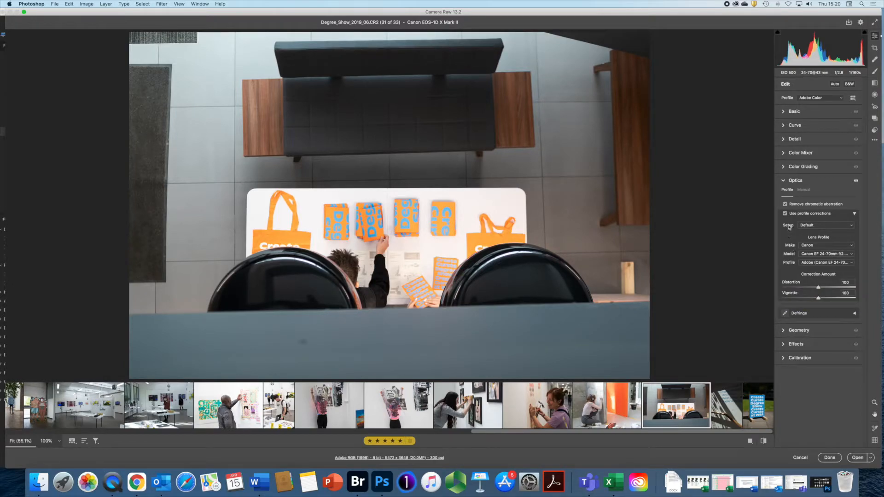
# - Try the manual Optics vignette at -100 and set it to -19
pyautogui.click(804, 191)
pyautogui.click(787, 189)
pyautogui.click(804, 190)
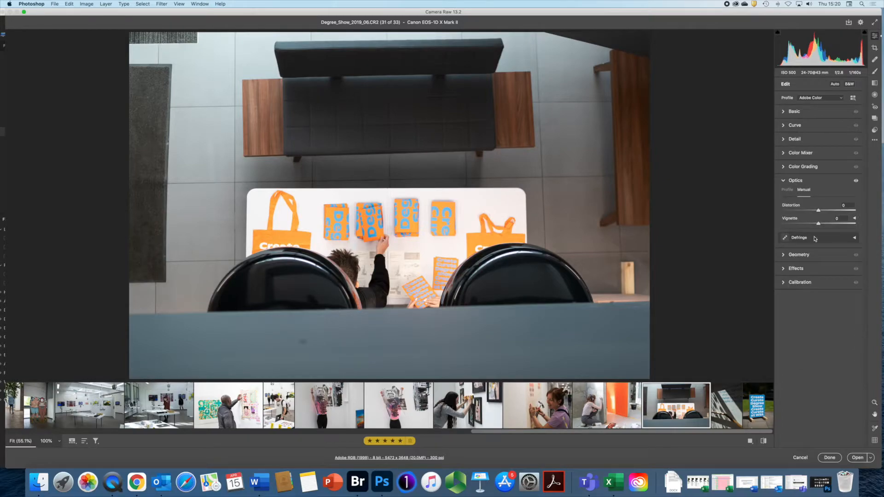
pyautogui.moveTo(819, 224); pyautogui.dragTo(788, 224)
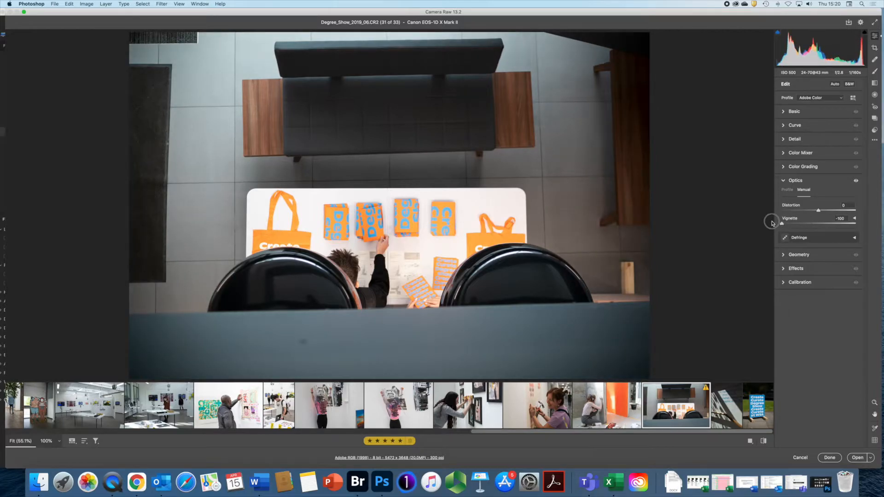
pyautogui.moveTo(772, 224); pyautogui.dragTo(812, 222)
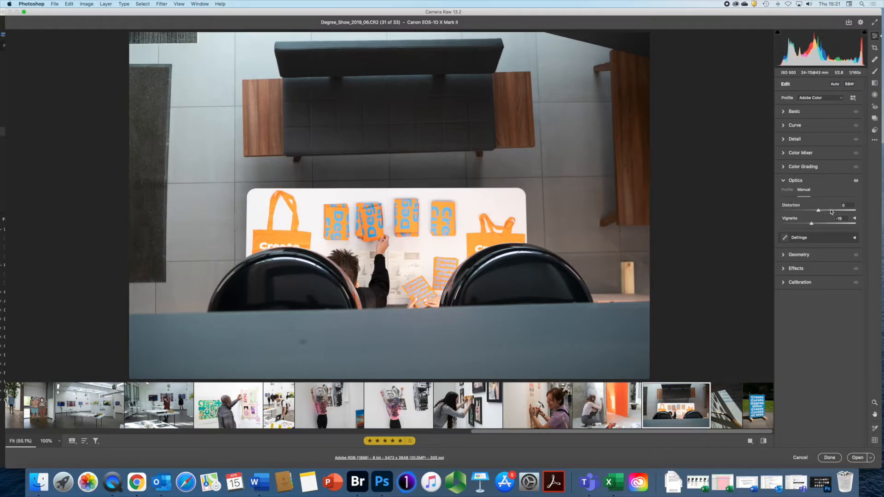
# - Try manual distortion at -78 and -6, and review the Defringe purple and green controls
pyautogui.moveTo(819, 211); pyautogui.dragTo(792, 212)
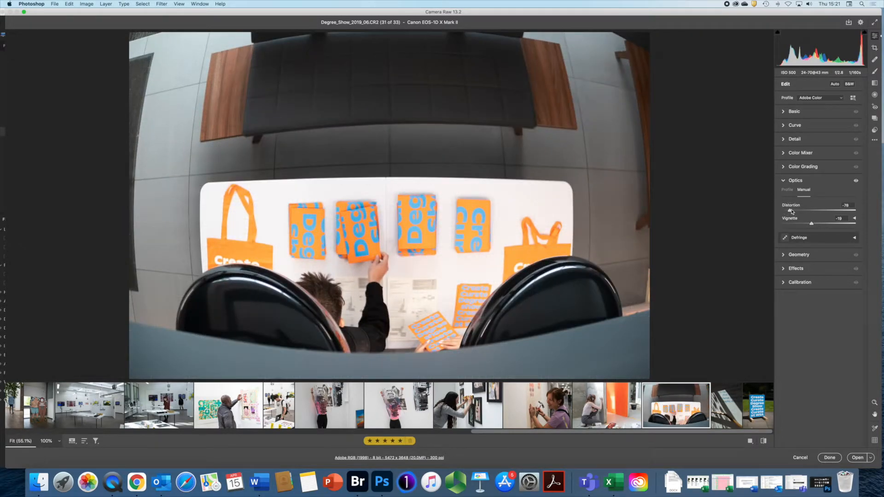
pyautogui.moveTo(792, 212); pyautogui.dragTo(816, 211)
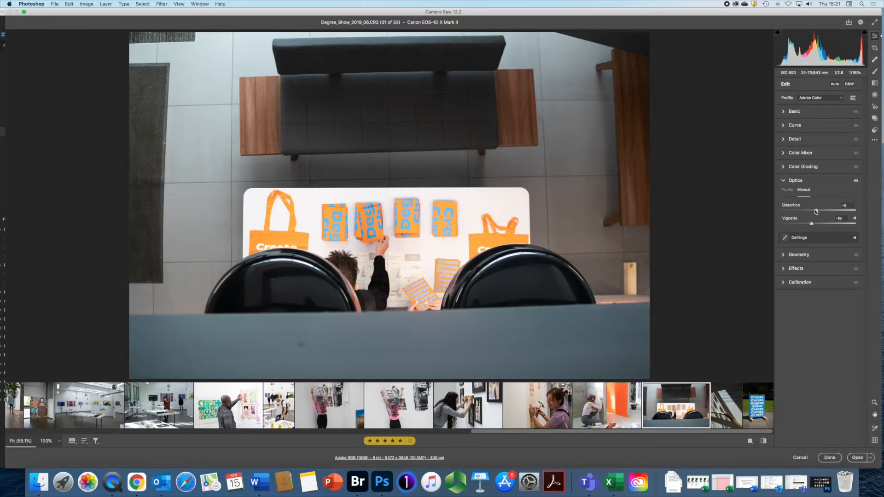
pyautogui.click(854, 238)
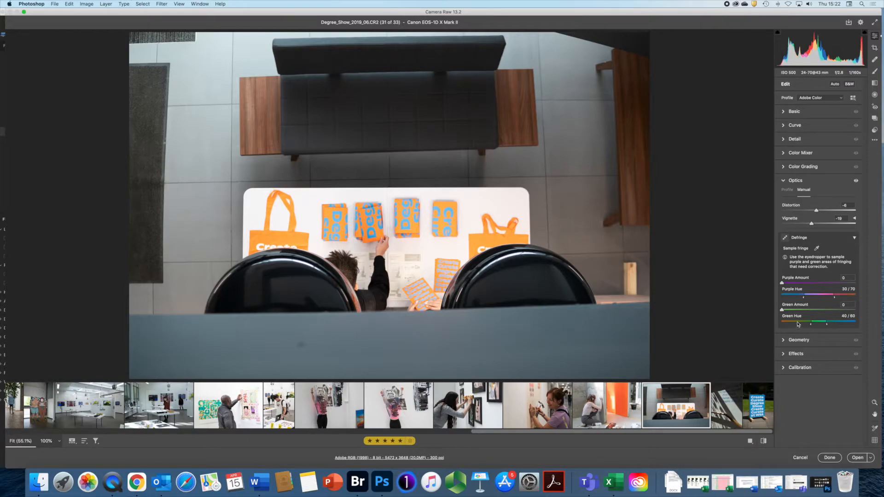
pyautogui.click(855, 238)
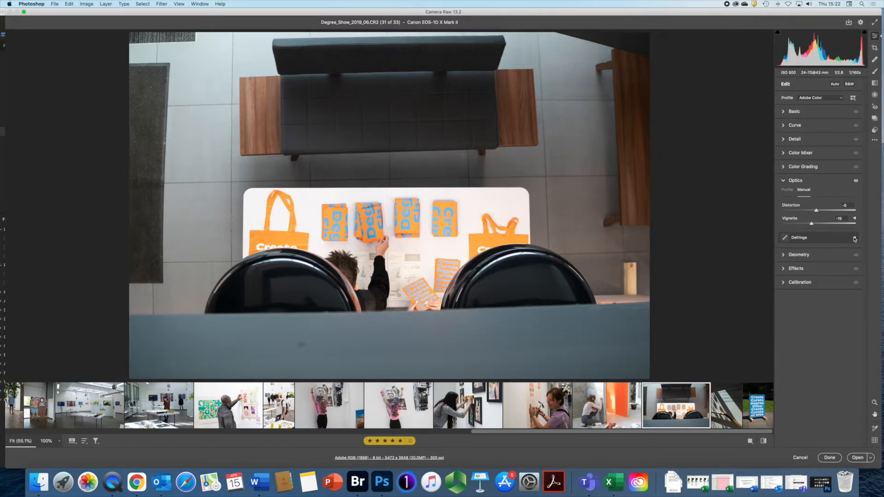
# - Set the manual Optics distortion to +1 and expand the Geometry section
pyautogui.click(783, 255)
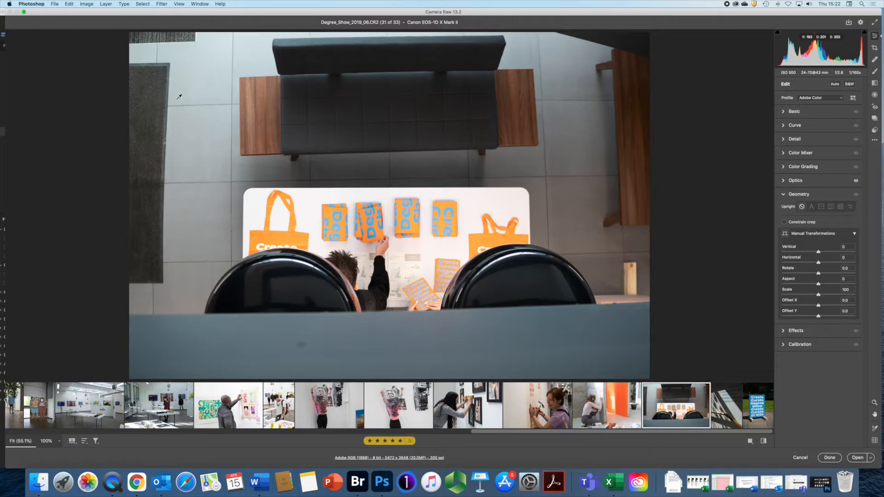
pyautogui.click(787, 183)
pyautogui.moveTo(817, 211); pyautogui.dragTo(818, 211)
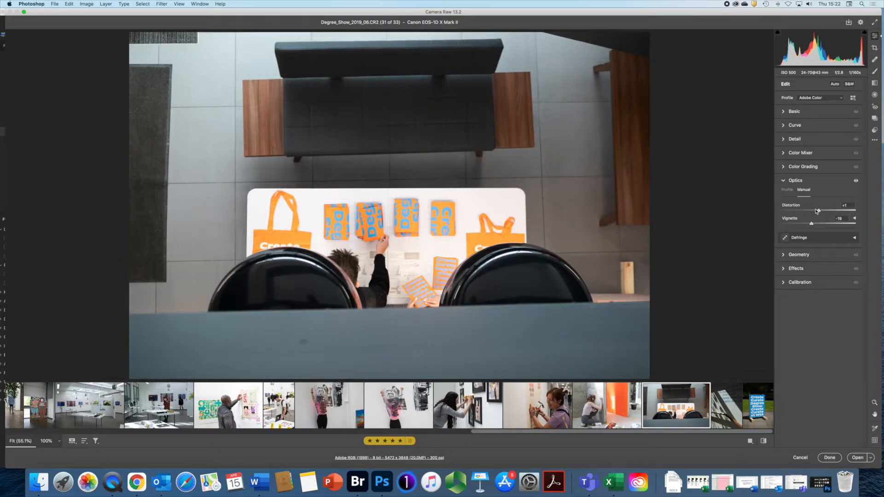
pyautogui.rightClick(785, 256)
pyautogui.click(783, 180)
pyautogui.click(784, 181)
pyautogui.click(783, 195)
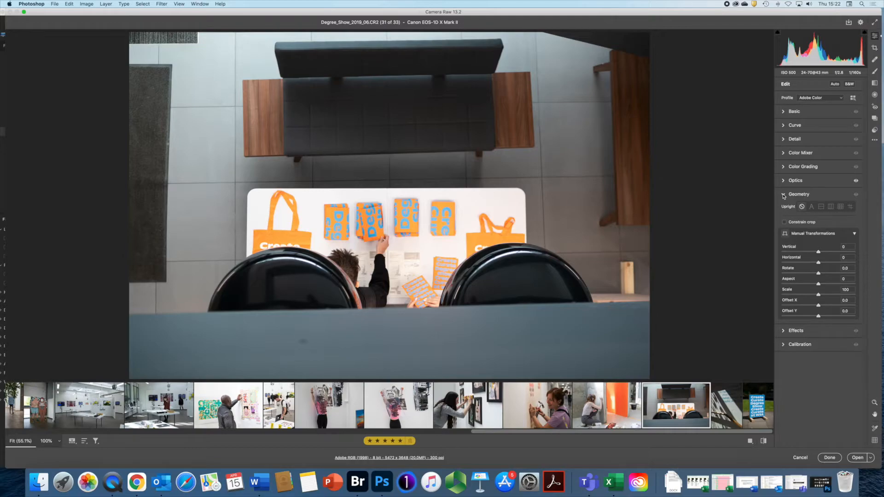
# - Compare the Auto, Level, Vertical and Full Upright corrections, and switch to Guided Upright
pyautogui.click(811, 207)
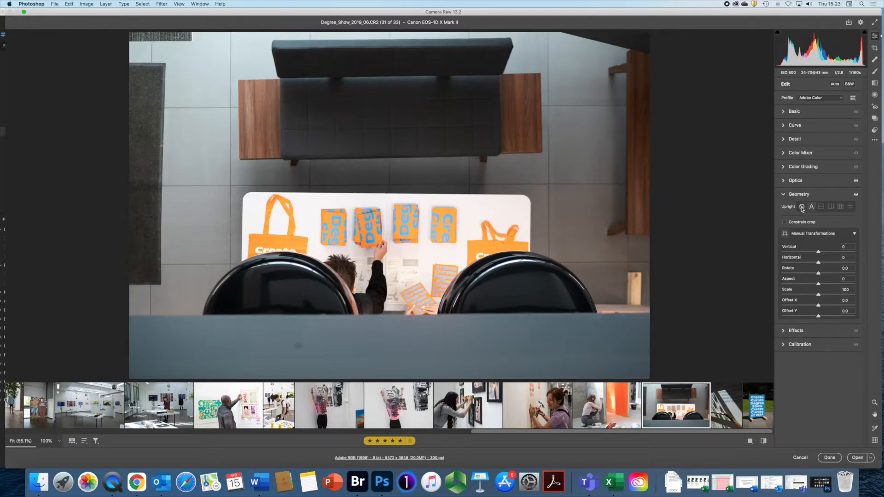
pyautogui.click(822, 207)
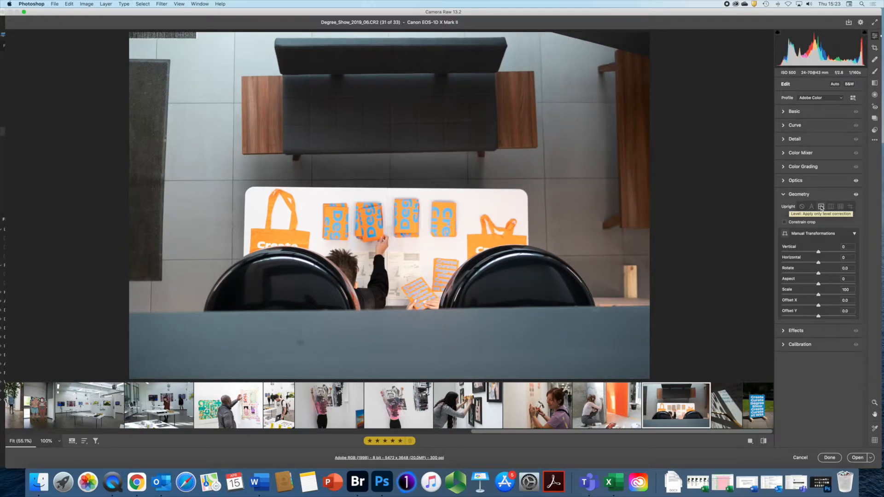
pyautogui.click(831, 208)
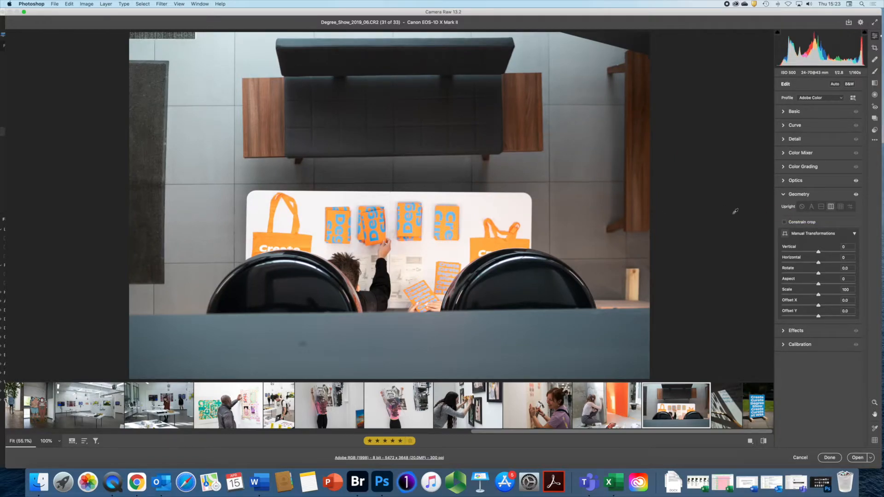
pyautogui.click(841, 207)
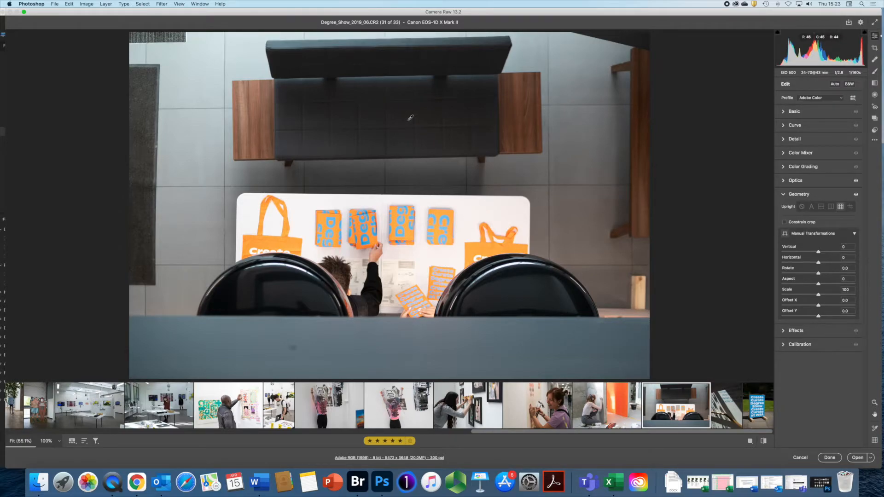
pyautogui.click(850, 207)
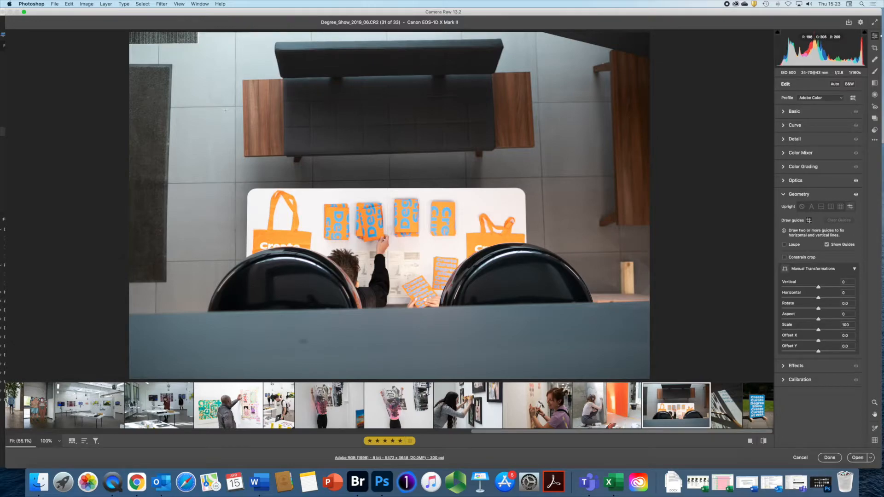
# - Try horizontal guides along the bench and white table edges and vertical guides along the bench's outer wooden ends
pyautogui.moveTo(241, 80); pyautogui.dragTo(530, 72)
pyautogui.moveTo(254, 188); pyautogui.dragTo(542, 188)
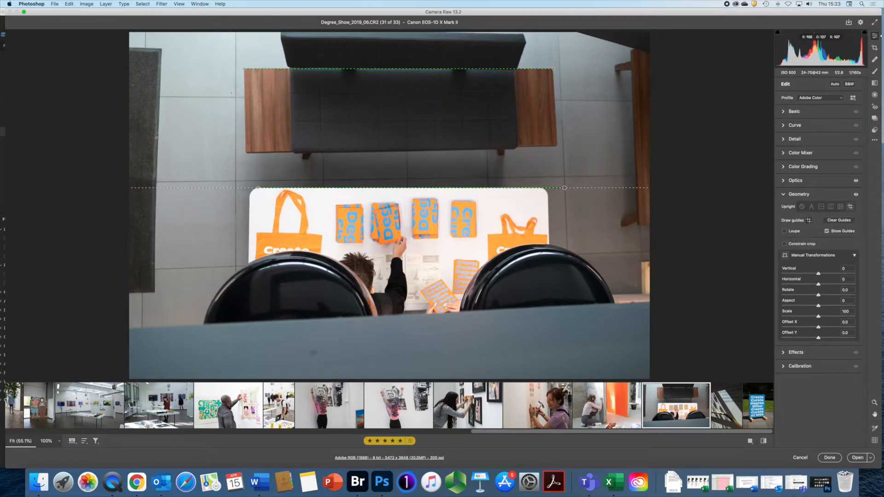
pyautogui.moveTo(243, 70); pyautogui.dragTo(246, 159)
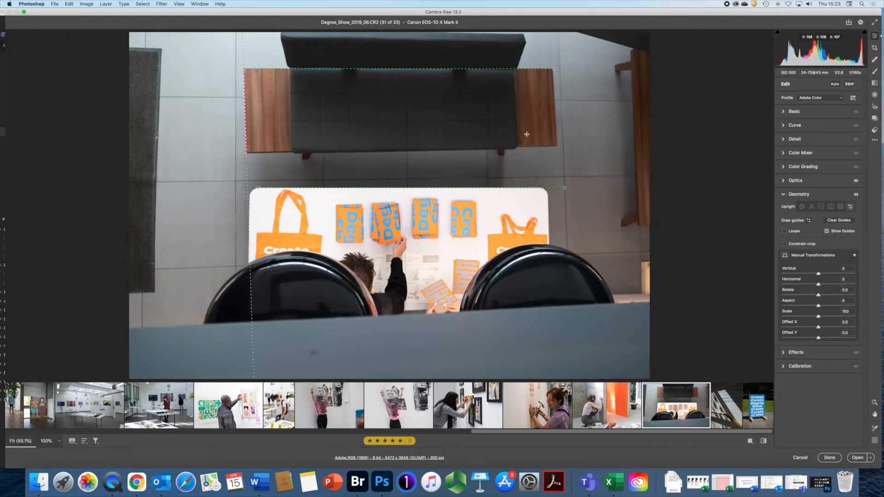
pyautogui.moveTo(551, 70); pyautogui.dragTo(556, 151)
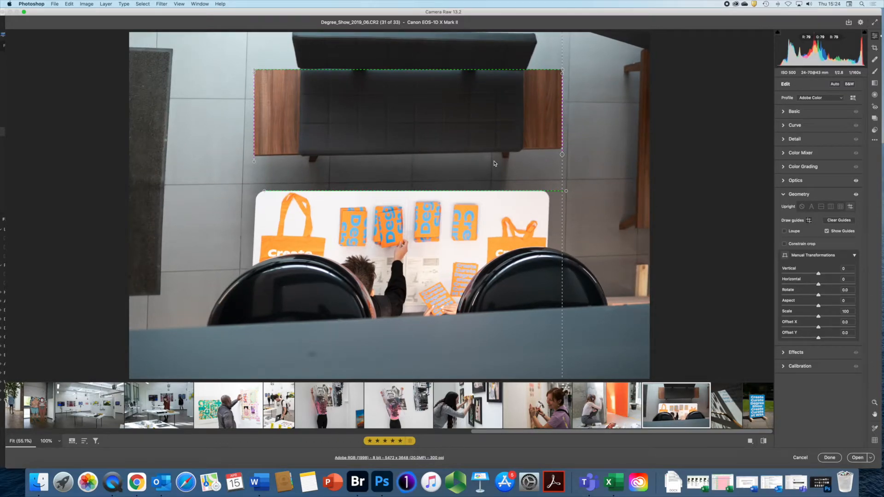
pyautogui.moveTo(562, 155); pyautogui.dragTo(565, 156)
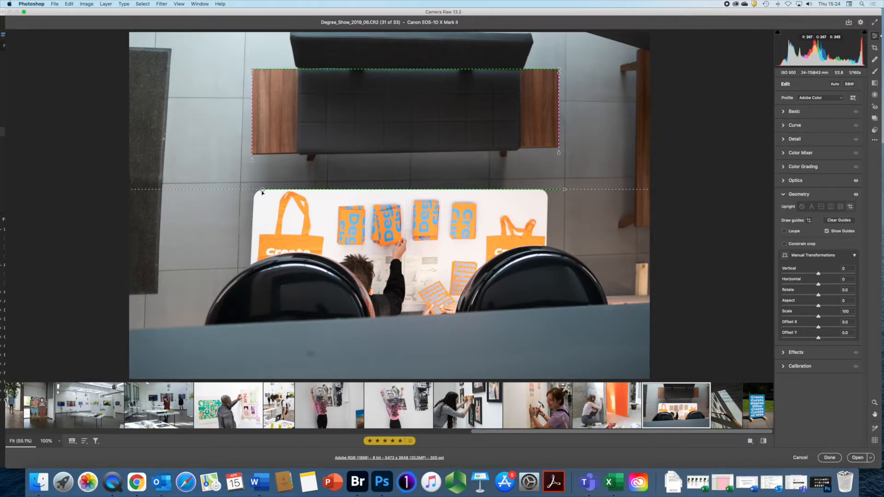
pyautogui.click(564, 190)
# - Preview the guided correction with the guides hidden, show them again and clear all guides
pyautogui.click(827, 231)
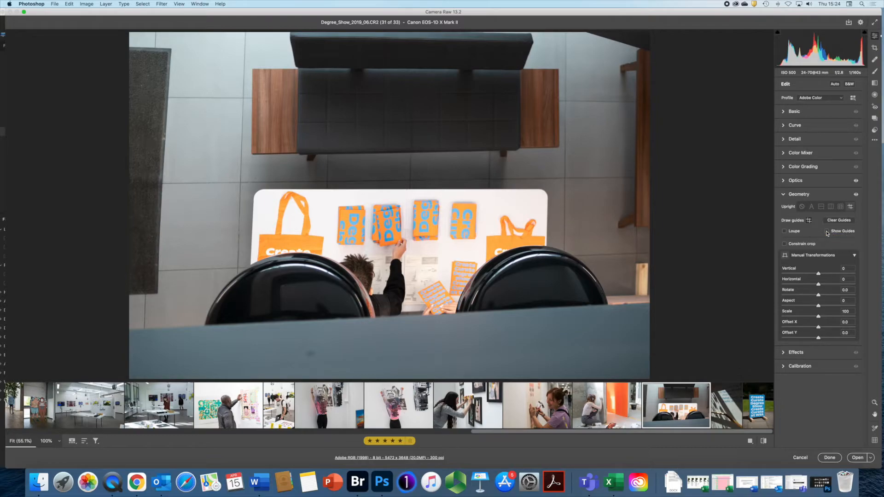
pyautogui.click(827, 232)
pyautogui.click(829, 221)
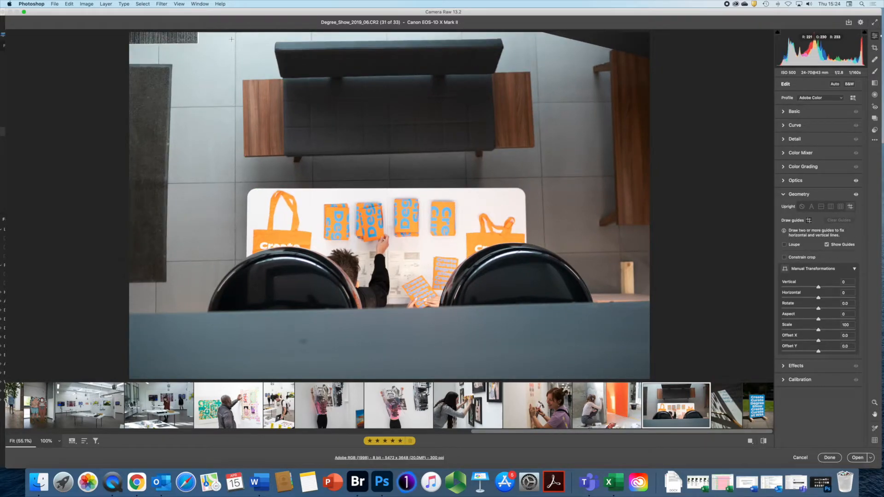
# - Draw two vertical guides and one horizontal guide along the floor tile lines, and hide the guides
pyautogui.moveTo(235, 38); pyautogui.dragTo(236, 266)
pyautogui.moveTo(537, 52); pyautogui.dragTo(544, 242)
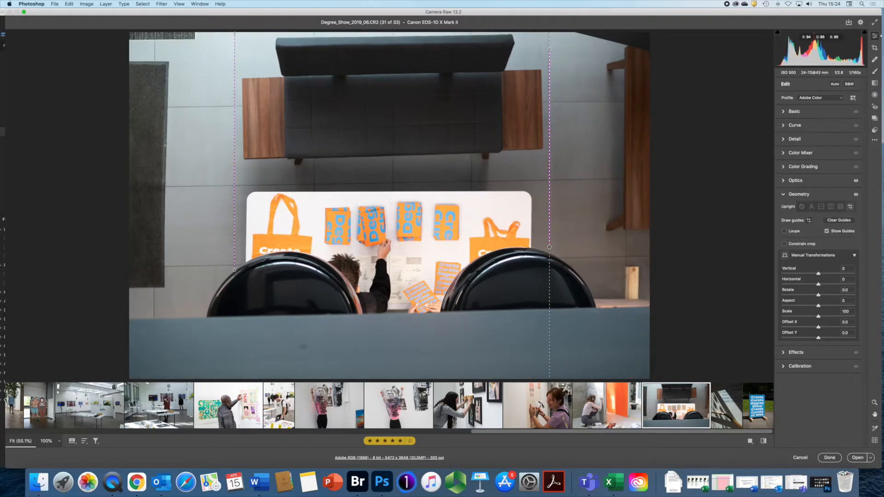
pyautogui.moveTo(260, 184); pyautogui.dragTo(591, 181)
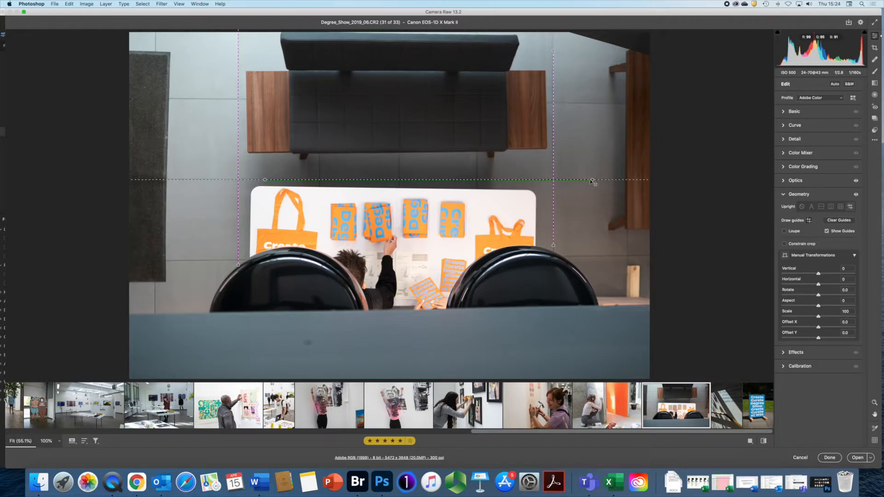
pyautogui.click(827, 231)
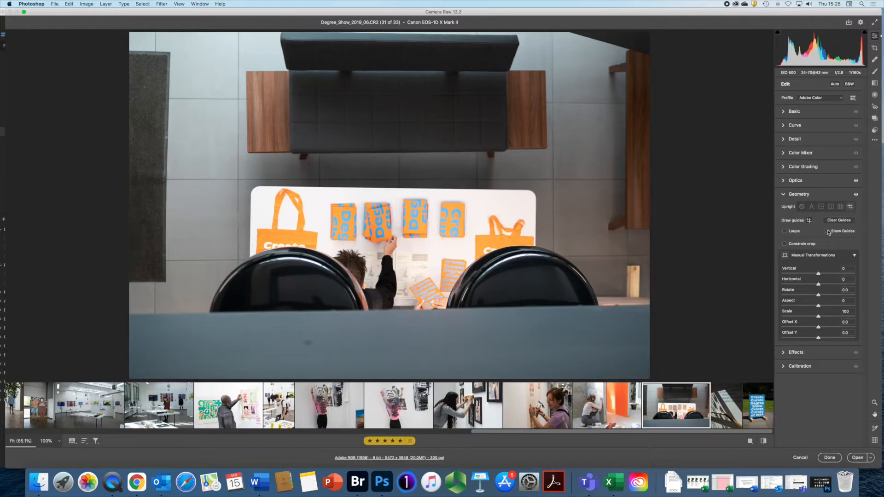
pyautogui.click(851, 207)
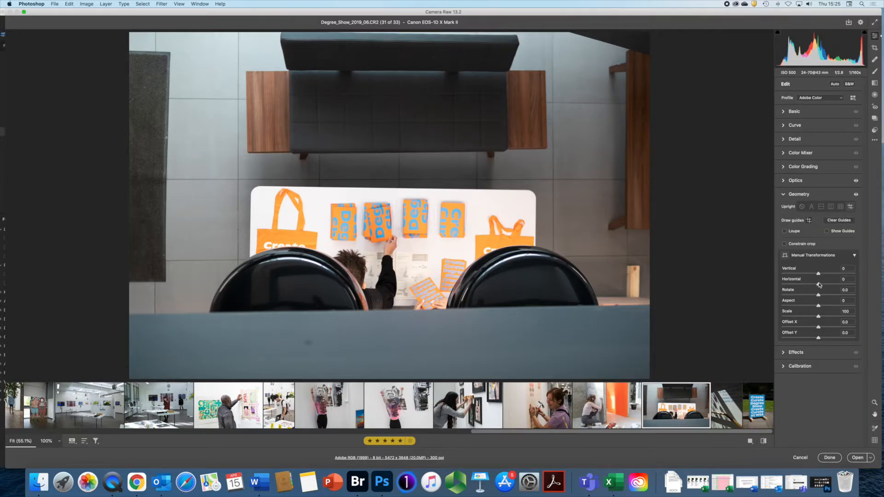
# - Set the manual horizontal transformation to +10 and the rotation to +0.5
pyautogui.moveTo(818, 274)
pyautogui.mouseDown()
pyautogui.moveTo(802, 275)
pyautogui.moveTo(818, 272)
pyautogui.moveTo(820, 286)
pyautogui.mouseUp()
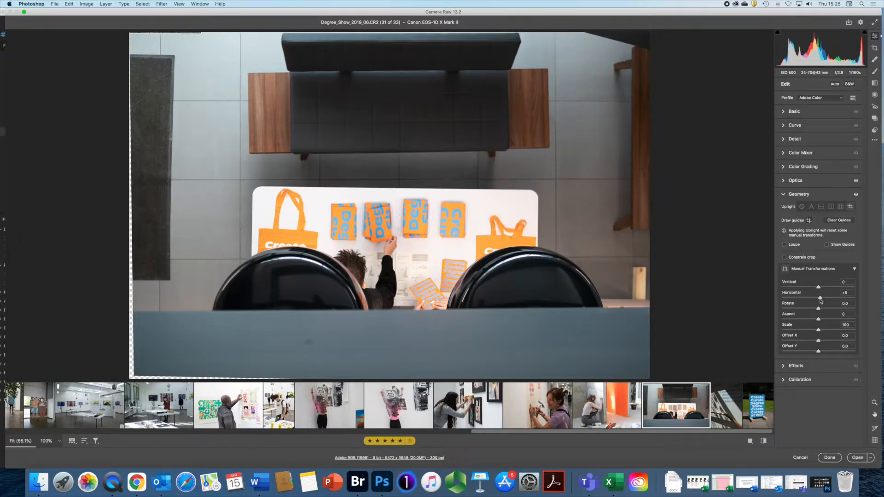
pyautogui.moveTo(820, 299); pyautogui.dragTo(822, 298)
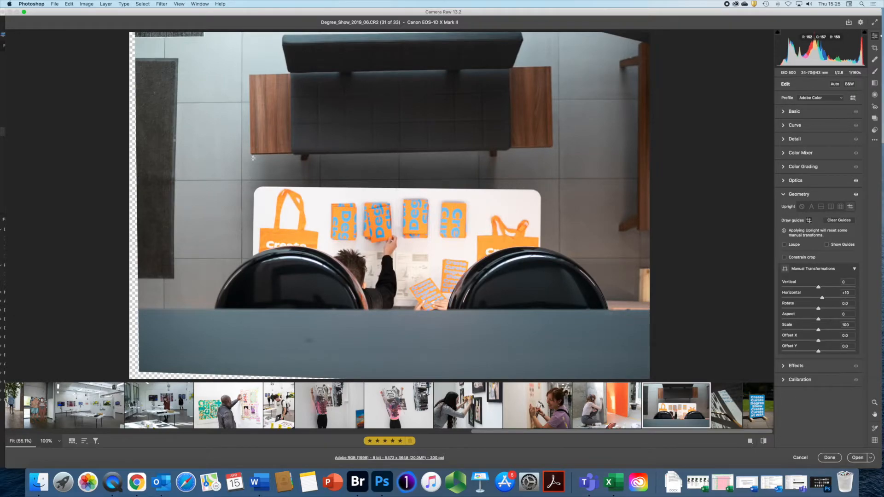
pyautogui.moveTo(818, 308); pyautogui.dragTo(820, 309)
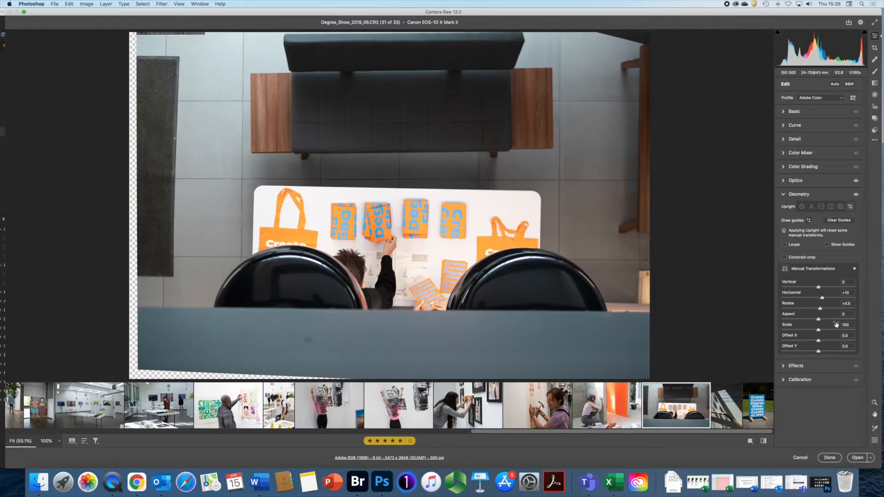
# - Set the manual transformation's aspect to -1 and scale the photo to 104 to fill the transparent edges
pyautogui.moveTo(819, 320); pyautogui.dragTo(817, 320)
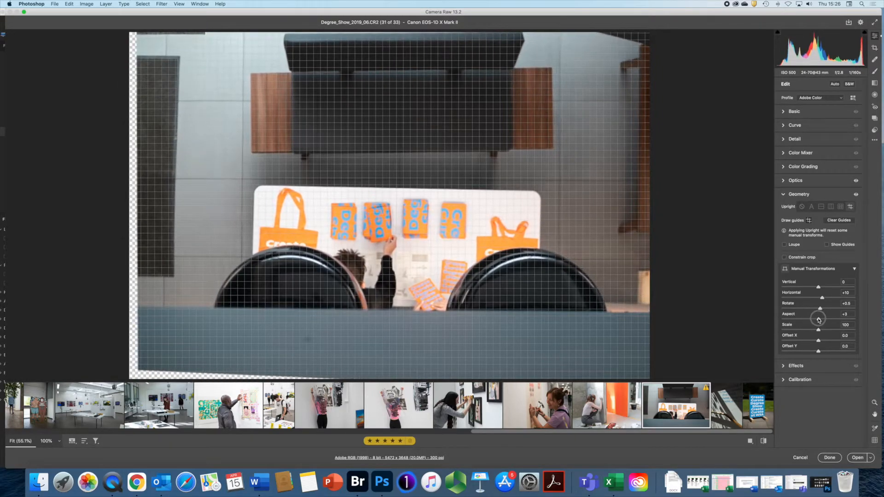
pyautogui.moveTo(818, 319); pyautogui.dragTo(818, 319)
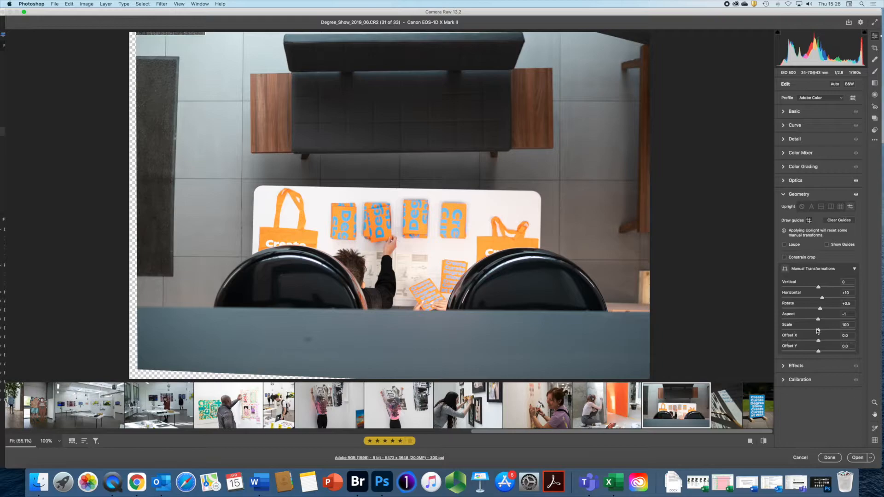
pyautogui.moveTo(818, 330); pyautogui.dragTo(821, 330)
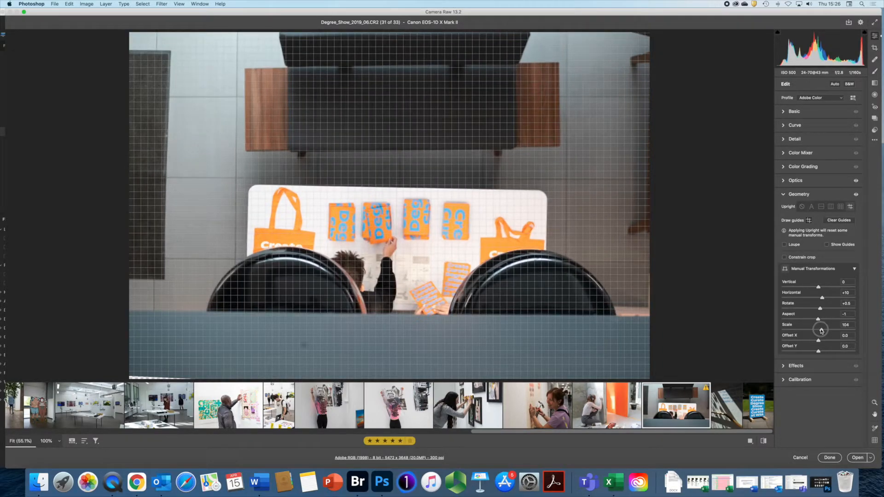
# - Reduce the manual transformation's scale to 103 and set its Offset X to -0.5
pyautogui.moveTo(822, 330); pyautogui.dragTo(820, 330)
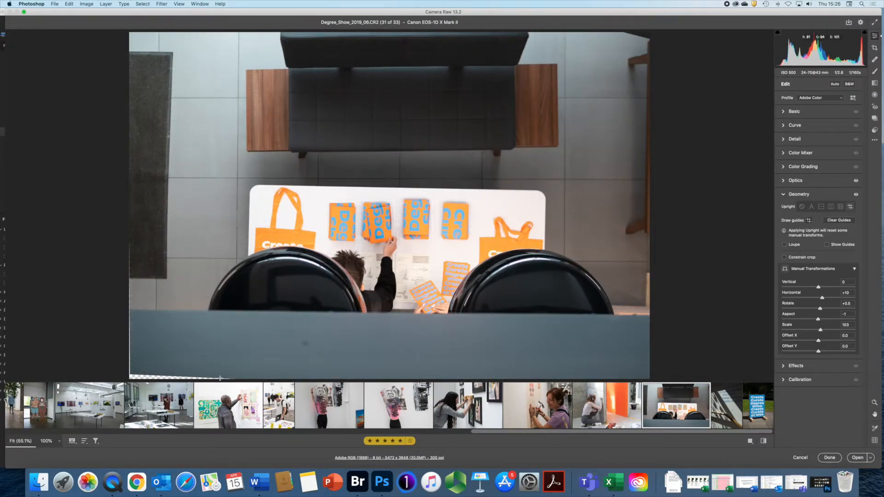
pyautogui.click(852, 336)
pyautogui.press('Down')
pyautogui.press('Down')
pyautogui.press('Down')
pyautogui.press('Down')
pyautogui.press('Down')
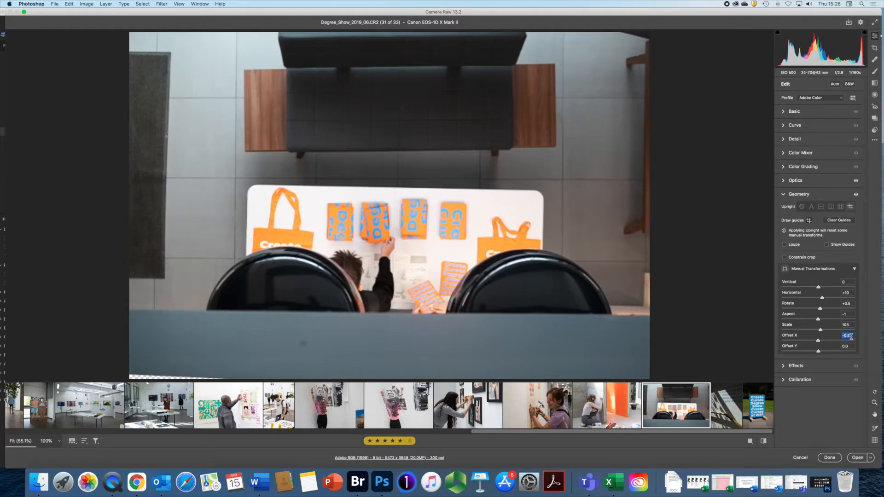
# - Lower the manual transformation's Offset Y until the transparent strip along the photo's lower edge is covered
pyautogui.click(850, 346)
pyautogui.press('Down')
pyautogui.press('Down')
pyautogui.press('Down')
pyautogui.press('Down')
pyautogui.press('Down')
pyautogui.press('Down')
pyautogui.press('Down')
pyautogui.press('Down')
pyautogui.press('Down')
pyautogui.press('Down')
pyautogui.press('Down')
pyautogui.press('Down')
pyautogui.press('Down')
pyautogui.press('Down')
pyautogui.press('Down')
pyautogui.press('Down')
pyautogui.press('Down')
pyautogui.press('Down')
pyautogui.press('Down')
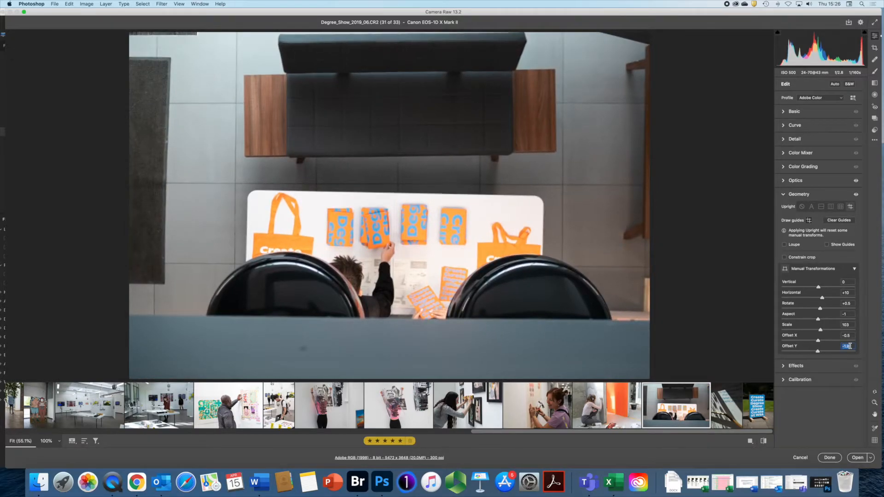
pyautogui.moveTo(818, 287); pyautogui.dragTo(817, 291)
# - Try out the grain and vignetting effects, darkening the photo's corners with a vignetting of -16
pyautogui.click(783, 194)
pyautogui.click(783, 209)
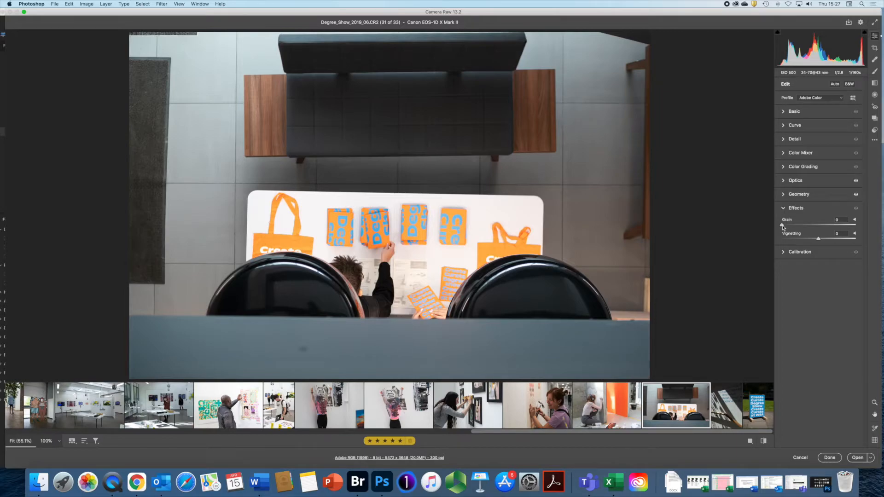
pyautogui.moveTo(782, 227); pyautogui.dragTo(813, 243)
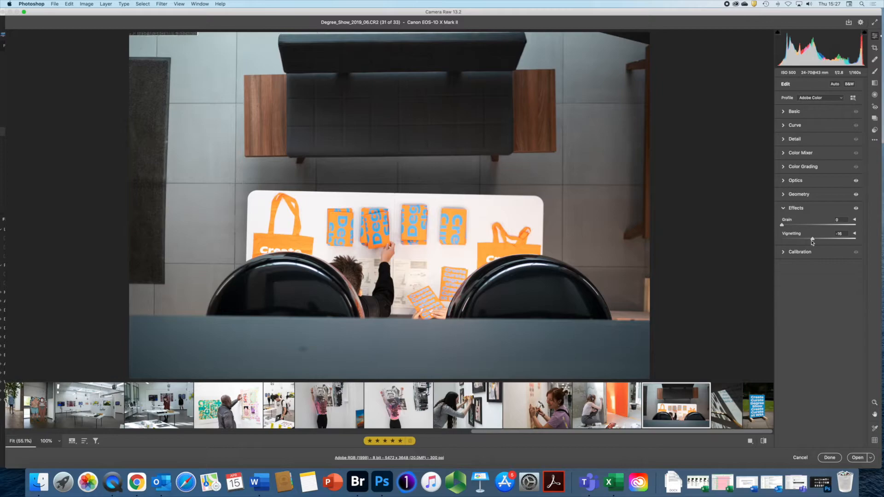
# - View the Calibration settings for shadows and the red, green and blue primaries
pyautogui.click(783, 208)
pyautogui.click(782, 222)
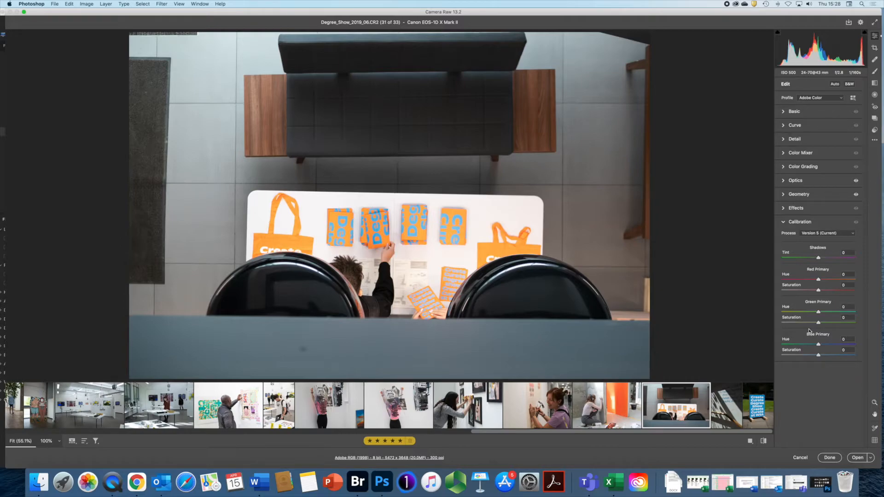
pyautogui.click(792, 222)
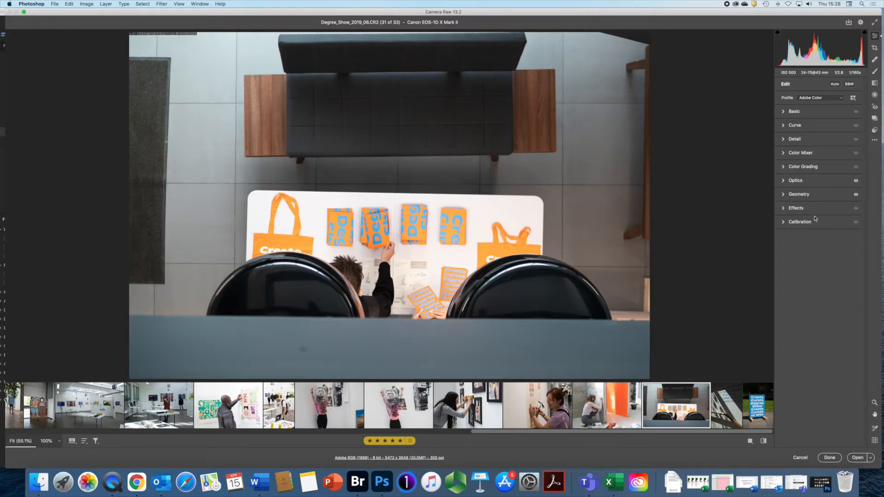
# - Try cropping the photo slightly inward from its lower corner and look through the available aspect ratio presets
pyautogui.click(874, 49)
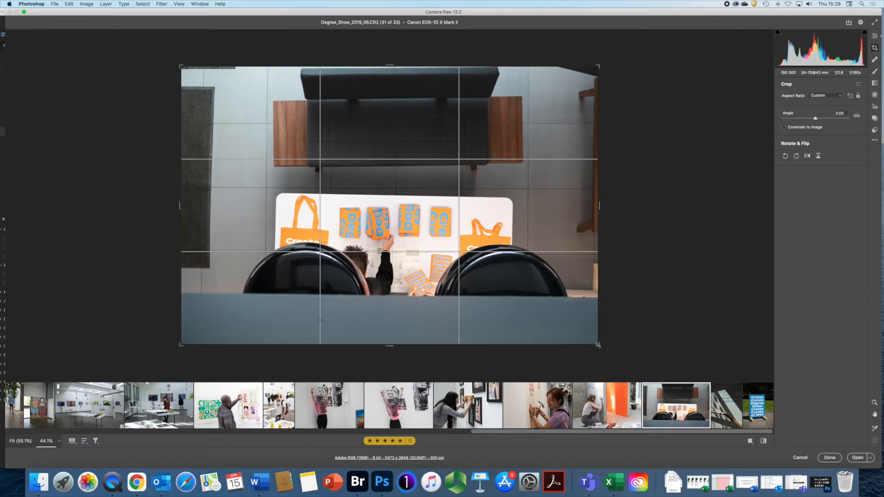
pyautogui.moveTo(593, 344)
pyautogui.mouseDown()
pyautogui.moveTo(574, 331)
pyautogui.moveTo(591, 341)
pyautogui.moveTo(582, 337)
pyautogui.mouseUp()
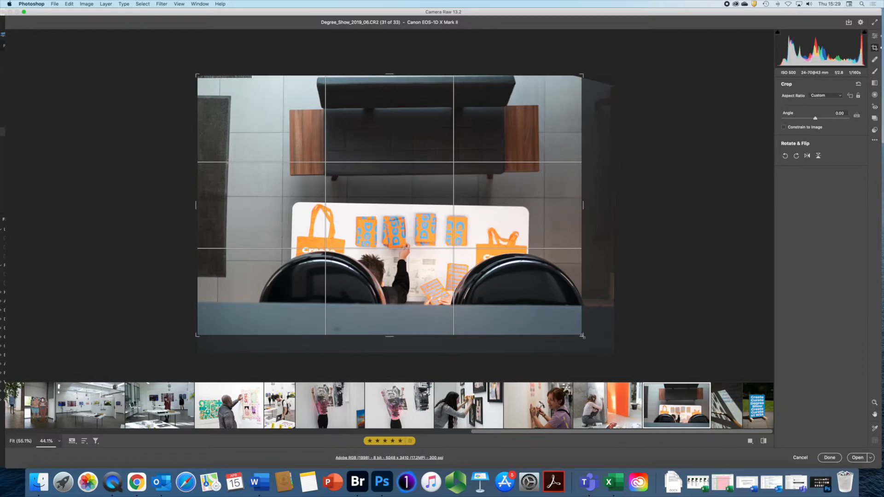
pyautogui.click(840, 96)
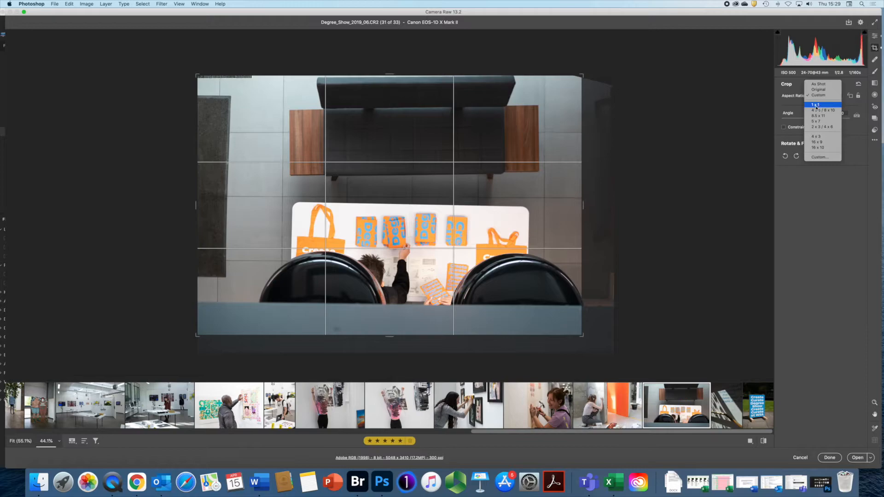
pyautogui.click(815, 157)
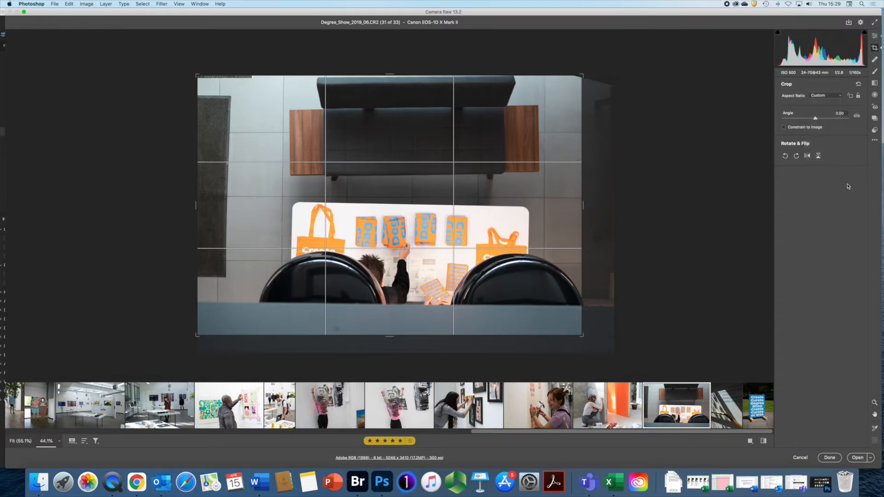
pyautogui.click(825, 95)
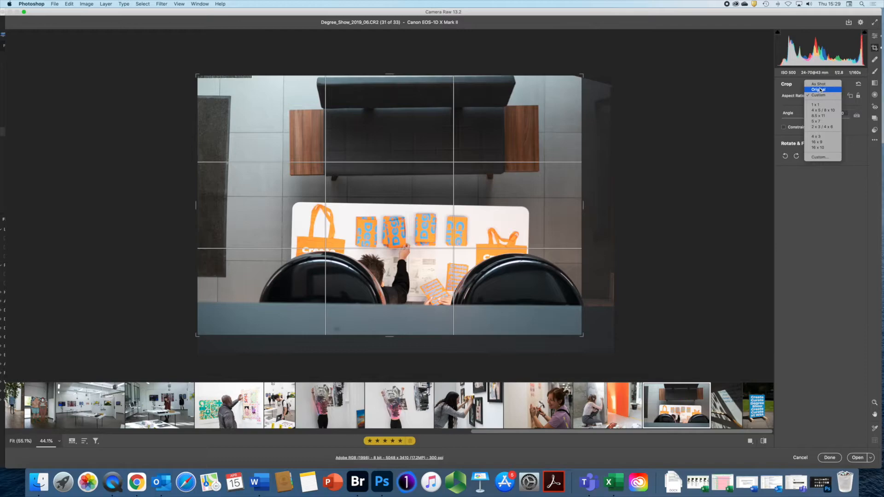
pyautogui.click(854, 150)
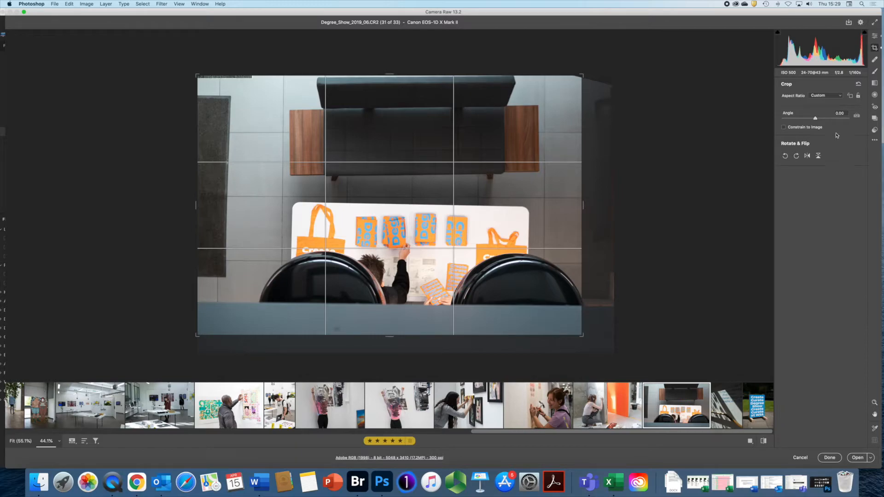
# - Test the crop angle, enlarge the crop frame back towards the photo's edges and reset the crop
pyautogui.moveTo(816, 118); pyautogui.dragTo(815, 119)
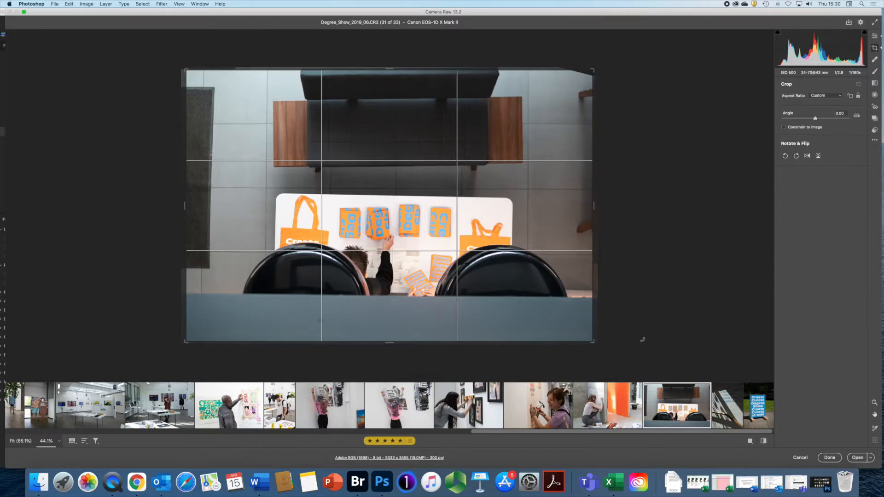
pyautogui.moveTo(593, 342); pyautogui.dragTo(597, 344)
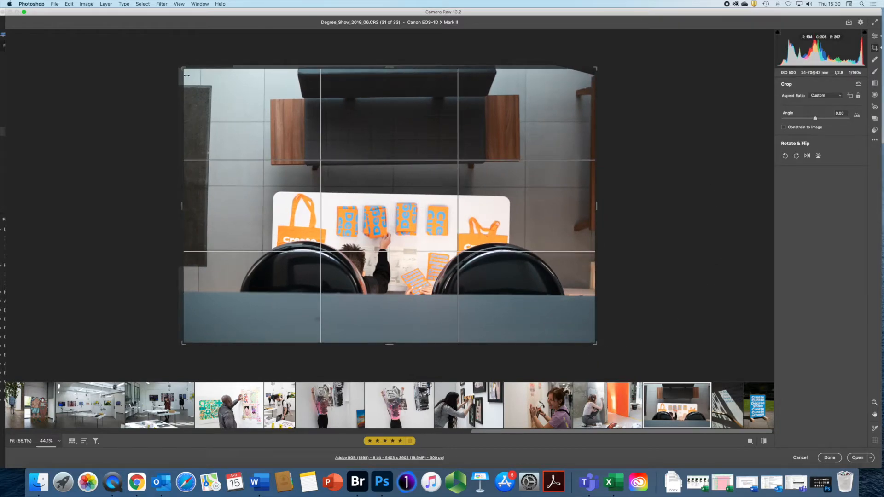
pyautogui.moveTo(183, 67); pyautogui.dragTo(176, 64)
pyautogui.moveTo(598, 206); pyautogui.dragTo(597, 206)
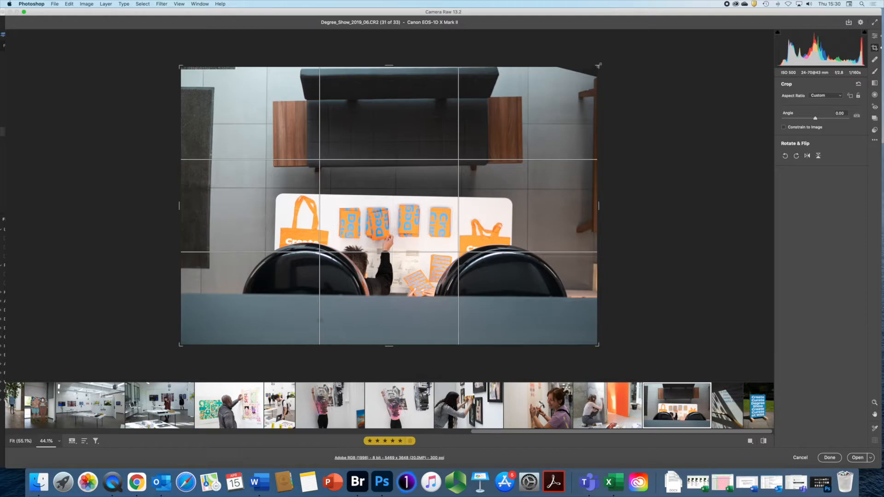
pyautogui.click(858, 85)
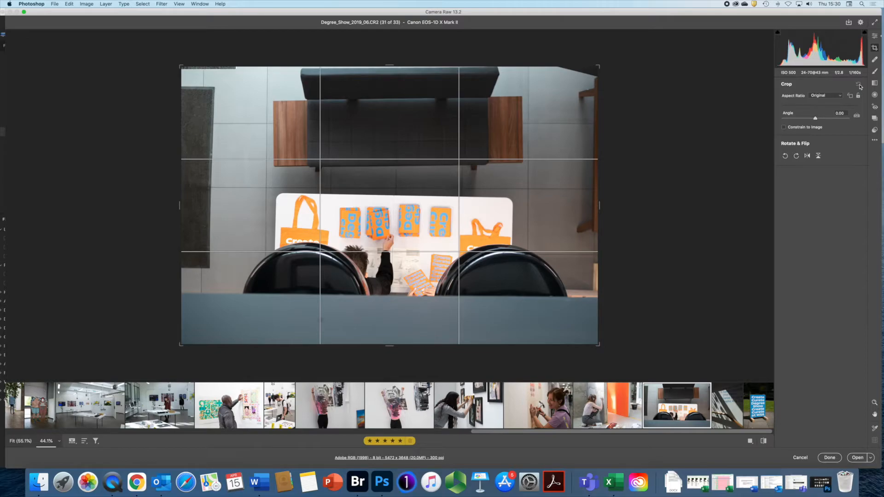
# - Try rotating the photo 90 degrees counterclockwise twice and flipping it horizontally and vertically until it is upright again
pyautogui.click(785, 156)
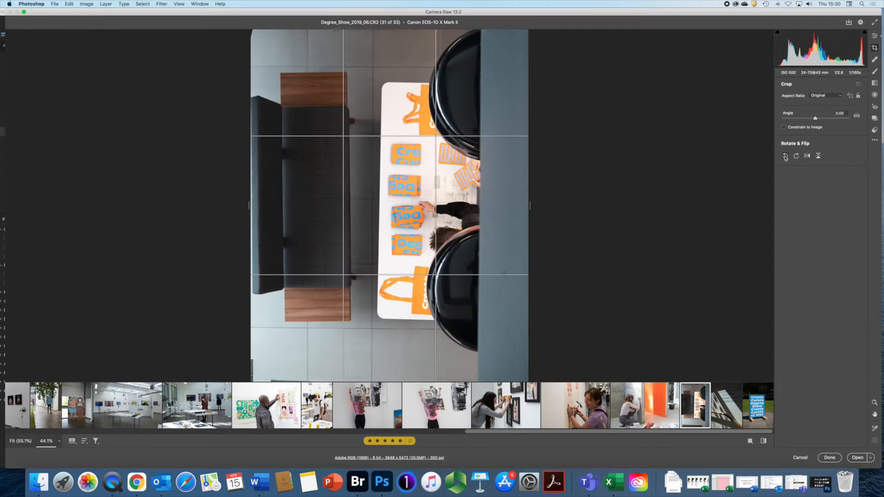
pyautogui.click(785, 157)
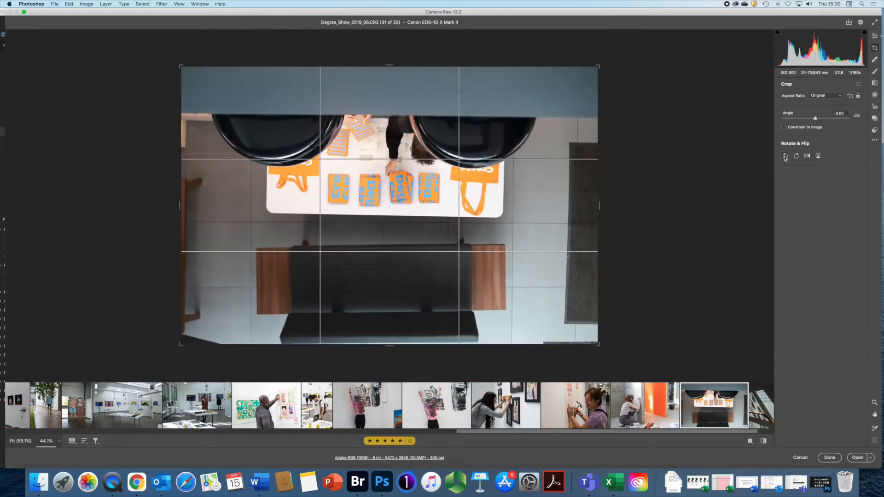
pyautogui.click(808, 156)
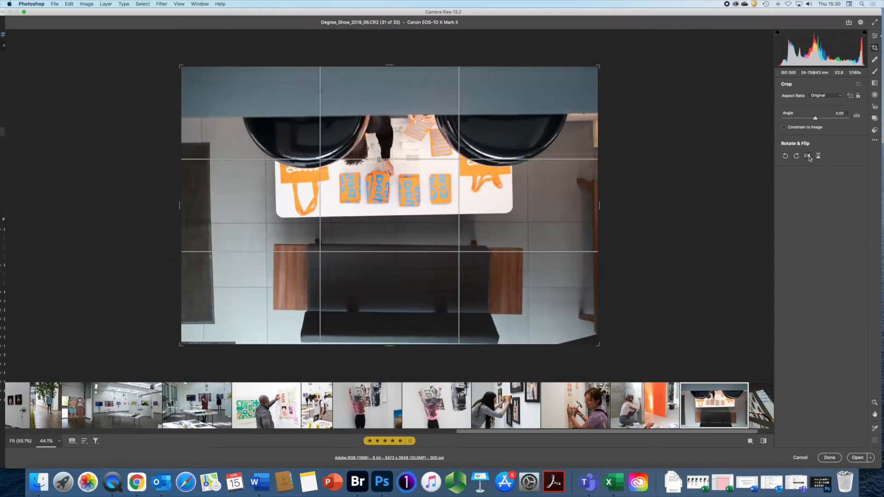
pyautogui.click(808, 156)
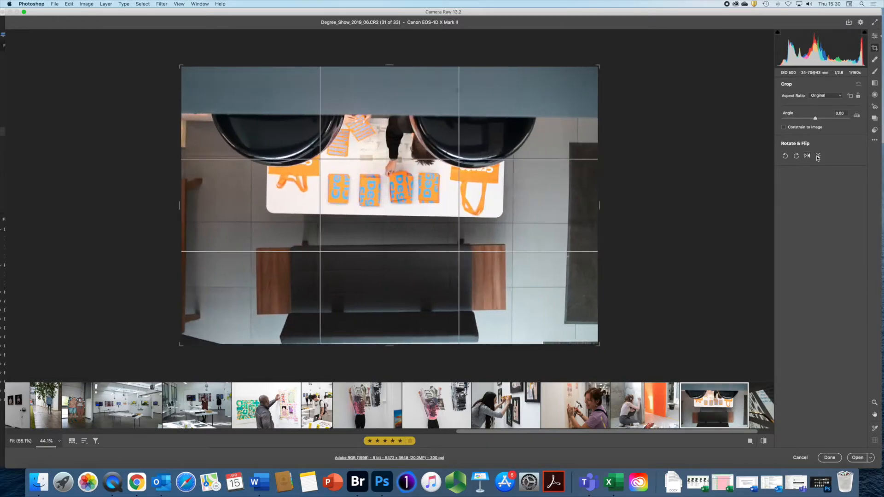
pyautogui.click(818, 156)
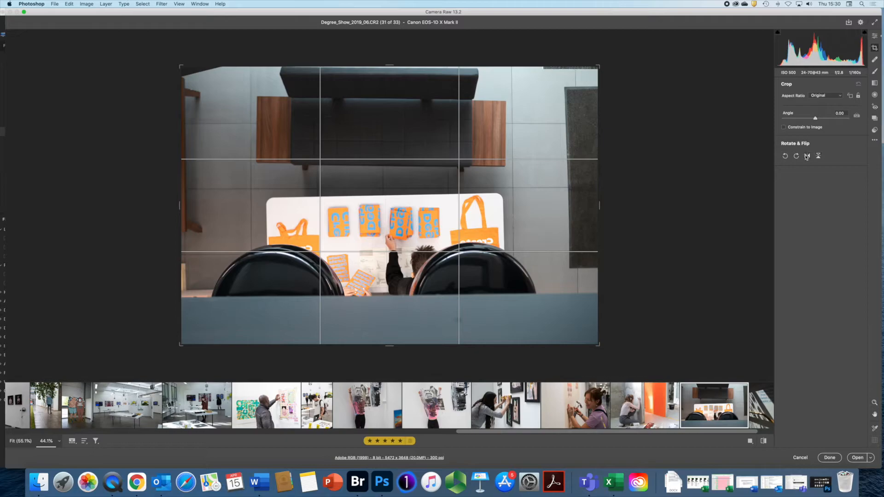
pyautogui.click(807, 156)
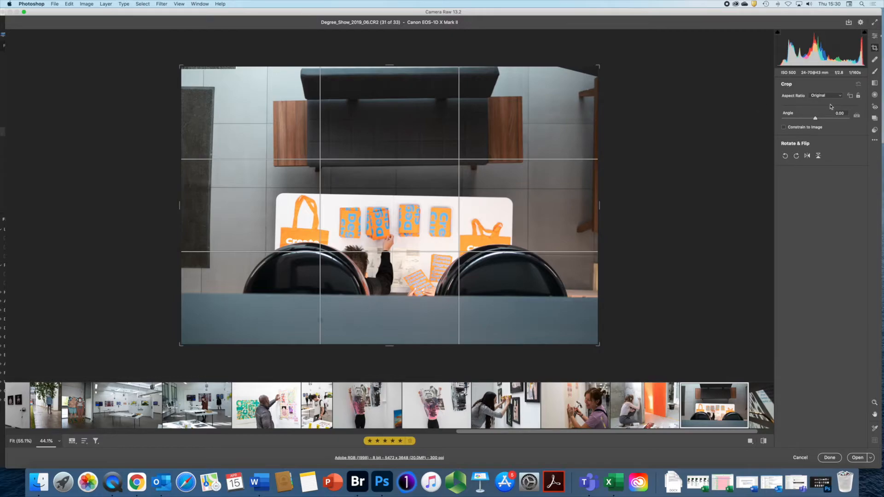
# - Set up spot removal with the Heal type, size 21, feather 12 and opacity 100
pyautogui.click(875, 60)
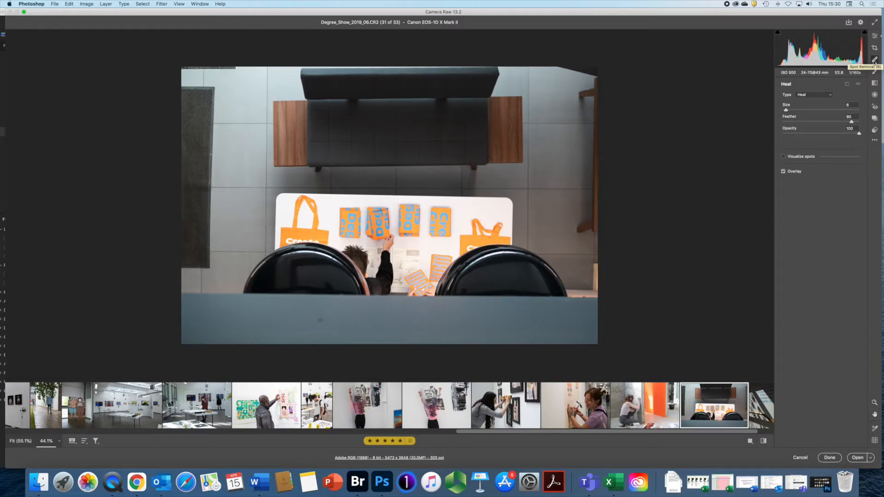
pyautogui.click(830, 95)
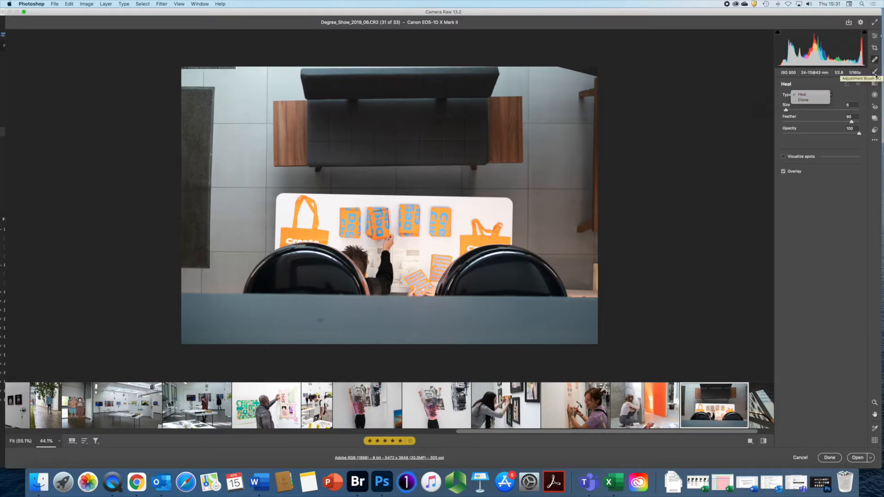
pyautogui.click(875, 165)
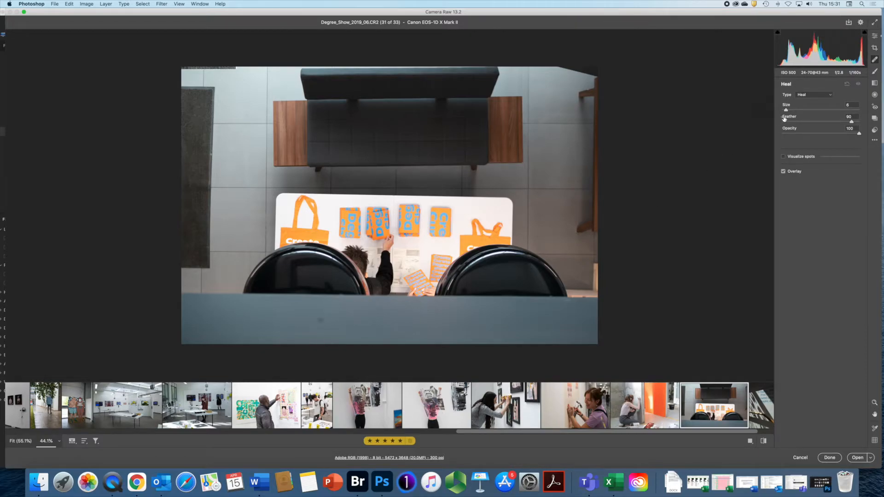
pyautogui.moveTo(786, 110); pyautogui.dragTo(815, 110)
pyautogui.moveTo(851, 122); pyautogui.dragTo(818, 122)
pyautogui.moveTo(817, 121); pyautogui.dragTo(792, 123)
pyautogui.moveTo(859, 133); pyautogui.dragTo(768, 135)
pyautogui.click(860, 133)
pyautogui.moveTo(815, 110); pyautogui.dragTo(798, 110)
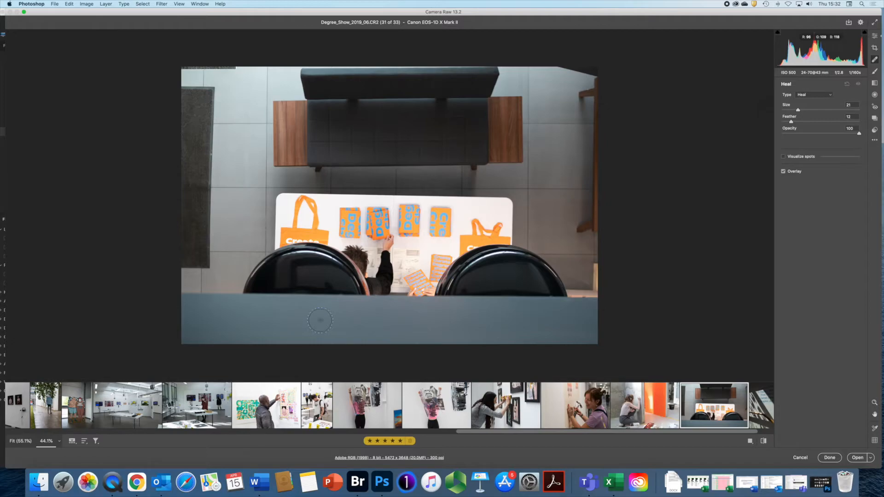
# - Heal the dark mark on the grey ledge with a size 14 brush and try different source positions for it
pyautogui.press('[')
pyautogui.press('[')
pyautogui.press('[')
pyautogui.press('[')
pyautogui.click(320, 320)
pyautogui.moveTo(299, 325); pyautogui.dragTo(298, 320)
pyautogui.moveTo(299, 321)
pyautogui.mouseDown()
pyautogui.moveTo(224, 321)
pyautogui.moveTo(304, 330)
pyautogui.moveTo(384, 315)
pyautogui.moveTo(416, 323)
pyautogui.mouseUp()
pyautogui.moveTo(415, 322)
pyautogui.mouseDown()
pyautogui.moveTo(383, 285)
pyautogui.moveTo(392, 240)
pyautogui.mouseUp()
pyautogui.moveTo(392, 239)
pyautogui.mouseDown()
pyautogui.moveTo(361, 319)
pyautogui.moveTo(345, 321)
pyautogui.mouseUp()
pyautogui.moveTo(345, 328); pyautogui.dragTo(341, 326)
# - Heal three more spots along the grey ledge and reposition the sample sources beside the healed areas
pyautogui.click(414, 324)
pyautogui.click(466, 325)
pyautogui.click(245, 307)
pyautogui.moveTo(233, 312); pyautogui.dragTo(229, 319)
pyautogui.moveTo(342, 324); pyautogui.dragTo(346, 316)
# - Check the healed ledge without the overlay and turn on Visualize spots
pyautogui.click(784, 172)
pyautogui.click(783, 156)
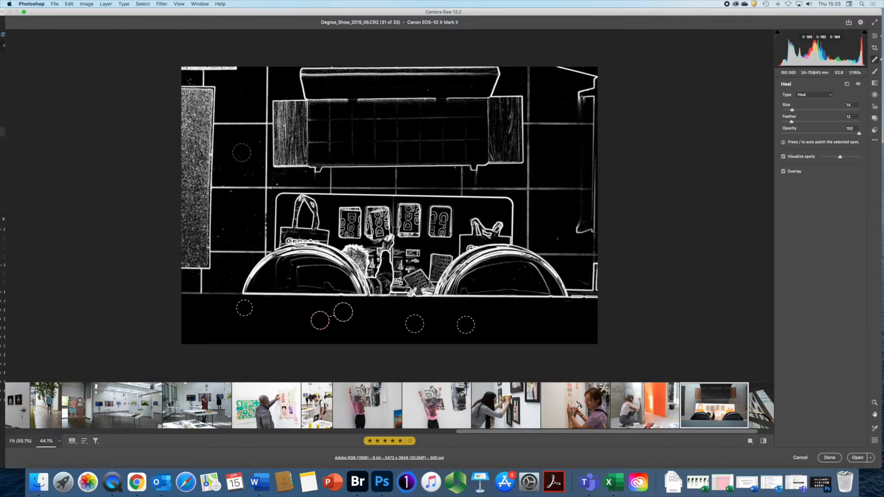
pyautogui.click(662, 205)
# - Heal the small specks on the floor tiles and the sofa with a size 4 brush, and hide the spot visualization and overlay
pyautogui.press('[')
pyautogui.press('[')
pyautogui.press('[')
pyautogui.press('[')
pyautogui.press('[')
pyautogui.press('[')
pyautogui.press('[')
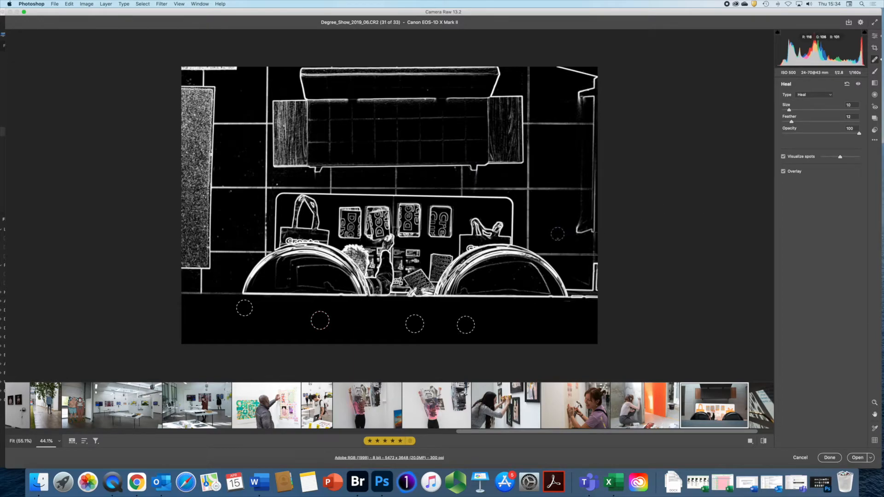
pyautogui.press('[')
pyautogui.press('[')
pyautogui.press('[')
pyautogui.click(557, 239)
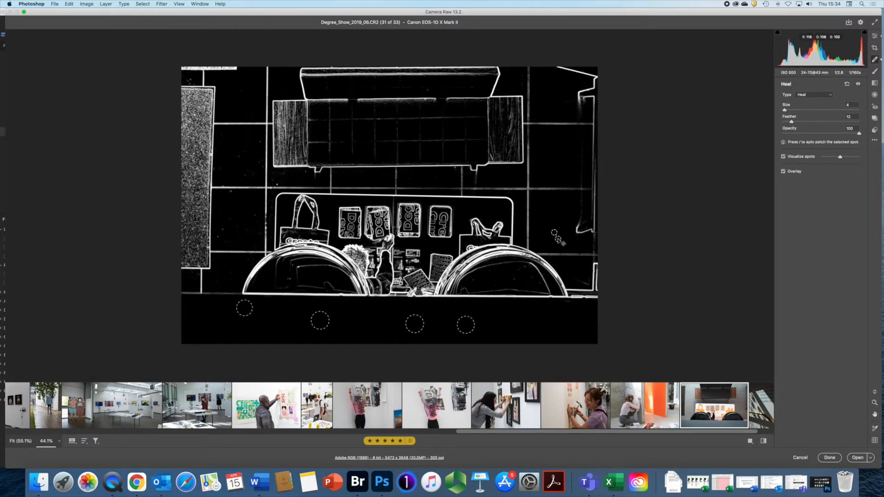
pyautogui.click(222, 229)
pyautogui.click(252, 140)
pyautogui.click(427, 90)
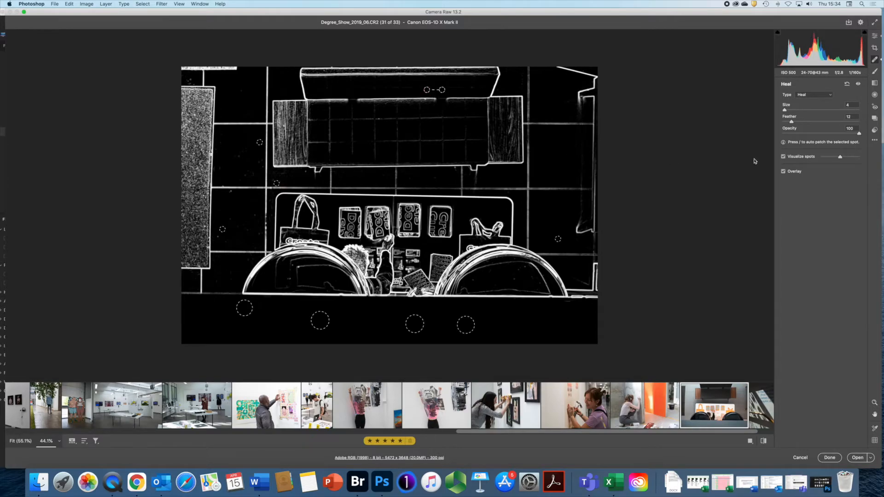
pyautogui.click(784, 157)
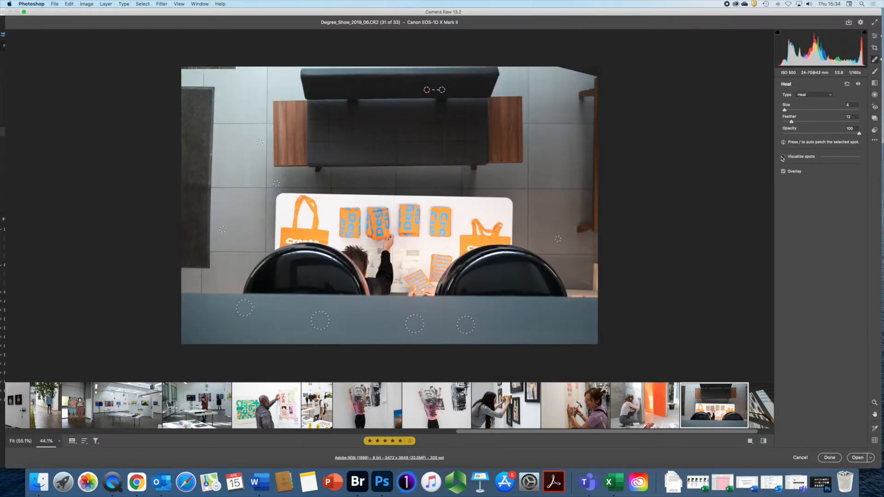
pyautogui.click(783, 172)
# - Switch to the photo Degree_Show_2019_05.CR2 with the orange wall and open its Basic edit settings
pyautogui.hscroll(-3, 285, 410)
pyautogui.hscroll(-3, 284, 409)
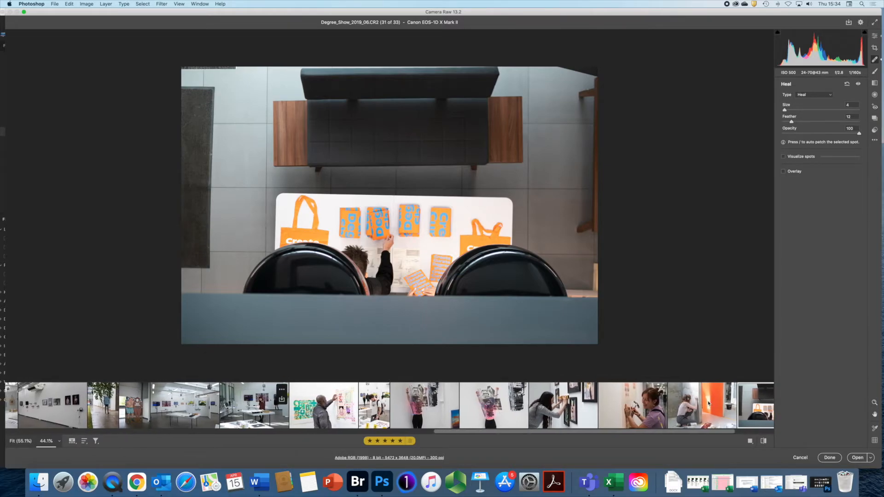
pyautogui.click(721, 405)
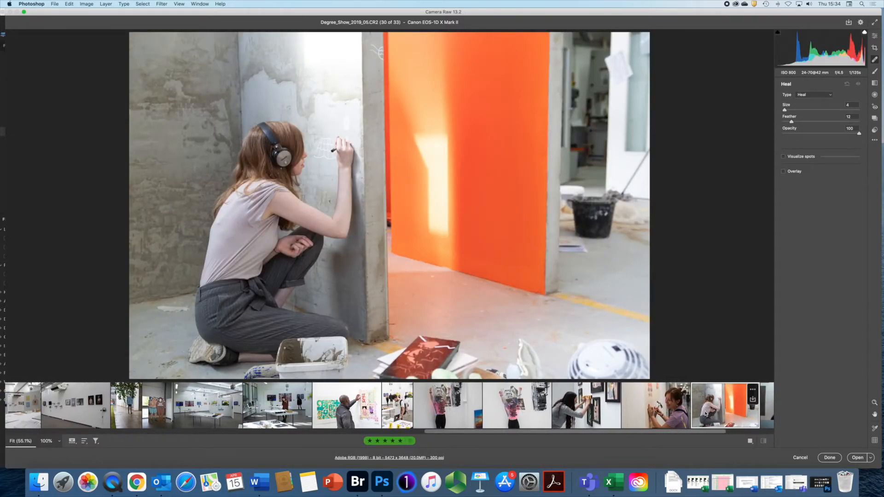
pyautogui.click(874, 36)
pyautogui.click(793, 112)
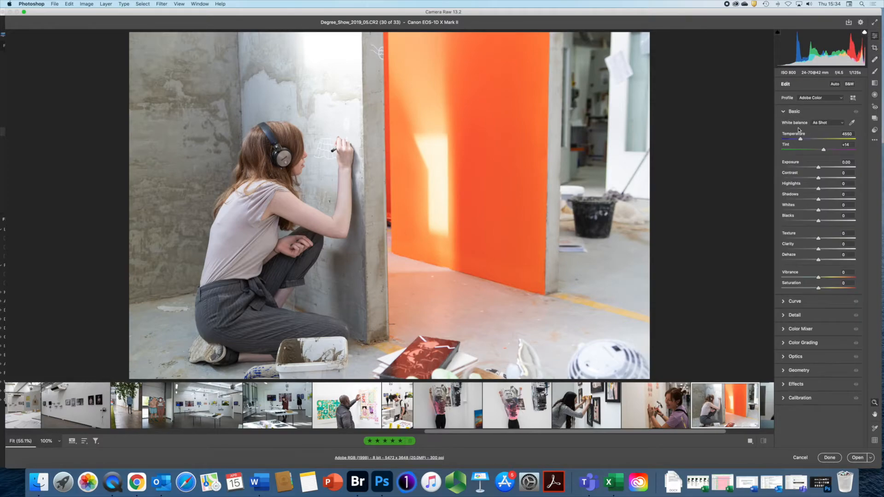
# - Darken the exposure, raise Shadows to +31, fine-tune texture and contrast for the orange wall photo, and collapse the Basic settings
pyautogui.moveTo(819, 168); pyautogui.dragTo(810, 169)
pyautogui.moveTo(818, 199); pyautogui.dragTo(830, 201)
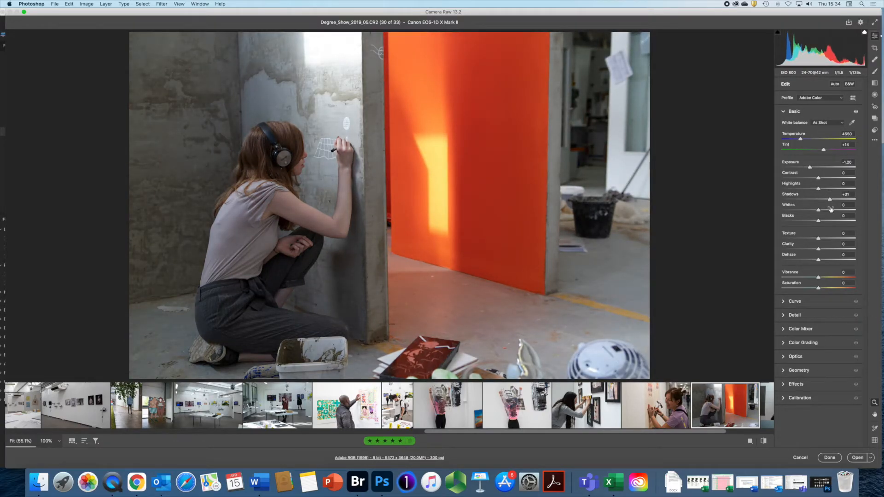
pyautogui.moveTo(824, 239); pyautogui.dragTo(823, 238)
pyautogui.moveTo(811, 169); pyautogui.dragTo(827, 179)
pyautogui.click(788, 112)
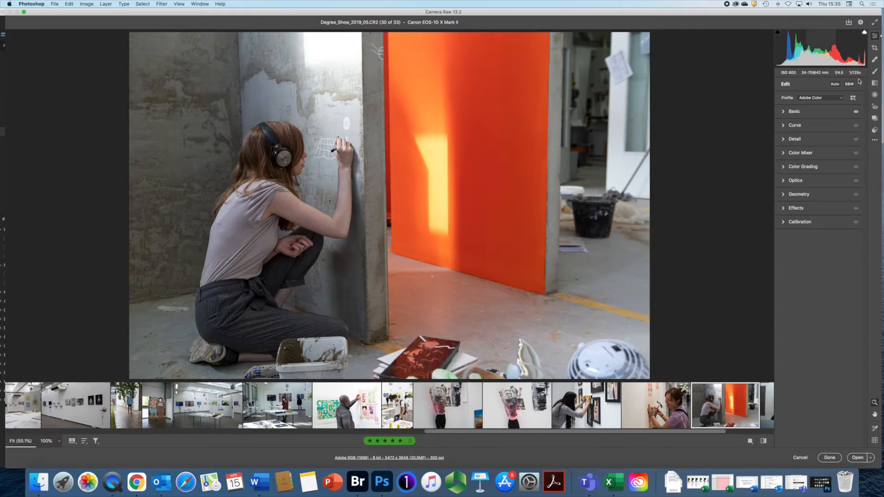
# - Paint upward over the left part of the orange wall with the Adjustment Brush at size 18
pyautogui.click(875, 72)
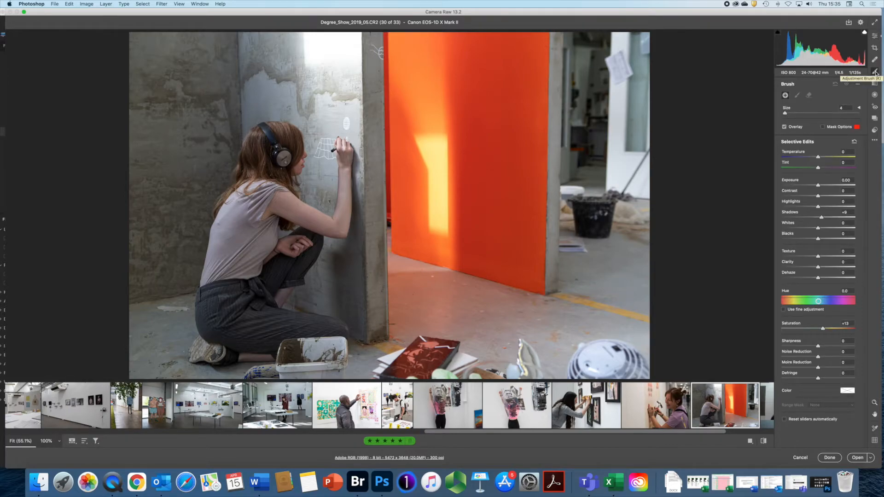
pyautogui.moveTo(785, 113); pyautogui.dragTo(799, 114)
pyautogui.moveTo(798, 114); pyautogui.dragTo(792, 113)
pyautogui.click(795, 114)
pyautogui.moveTo(408, 253)
pyautogui.mouseDown()
pyautogui.moveTo(433, 198)
pyautogui.moveTo(435, 211)
pyautogui.moveTo(416, 26)
pyautogui.moveTo(412, 209)
pyautogui.mouseUp()
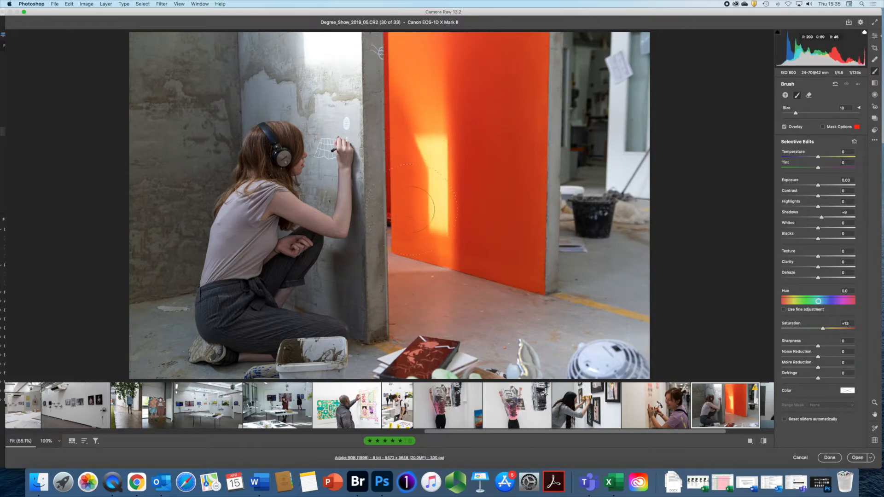
pyautogui.moveTo(418, 252)
pyautogui.mouseDown()
pyautogui.moveTo(435, 171)
pyautogui.moveTo(430, 115)
pyautogui.mouseUp()
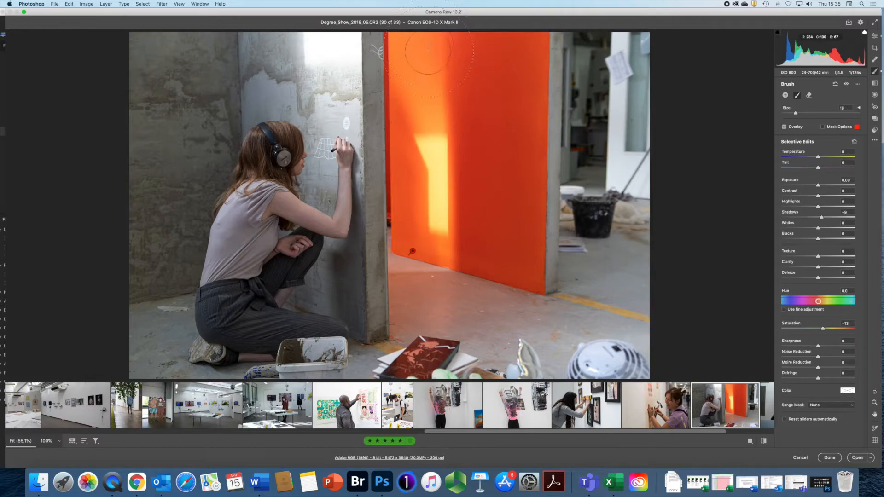
# - Show the mask overlay for the painted area and change its colour from red to green
pyautogui.click(823, 127)
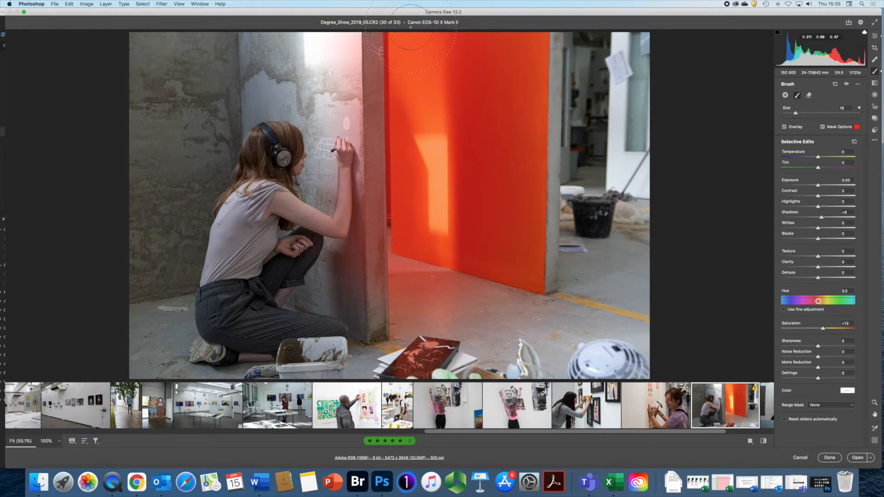
pyautogui.click(857, 127)
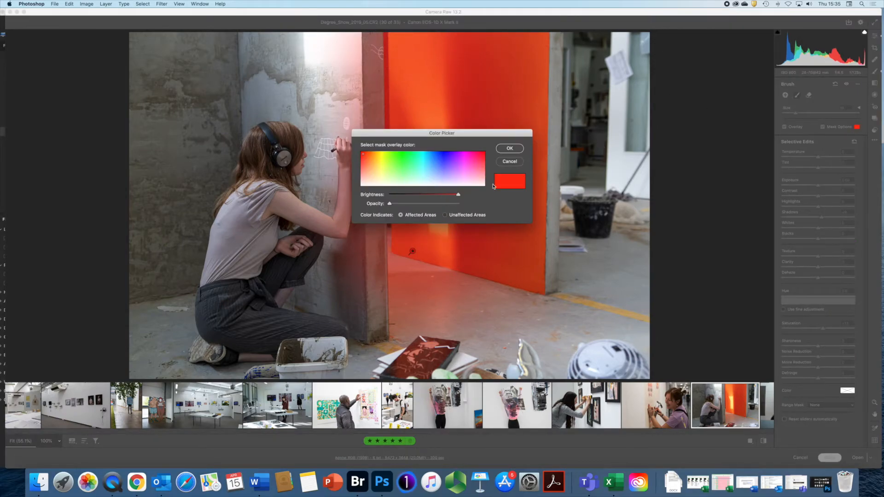
pyautogui.click(405, 157)
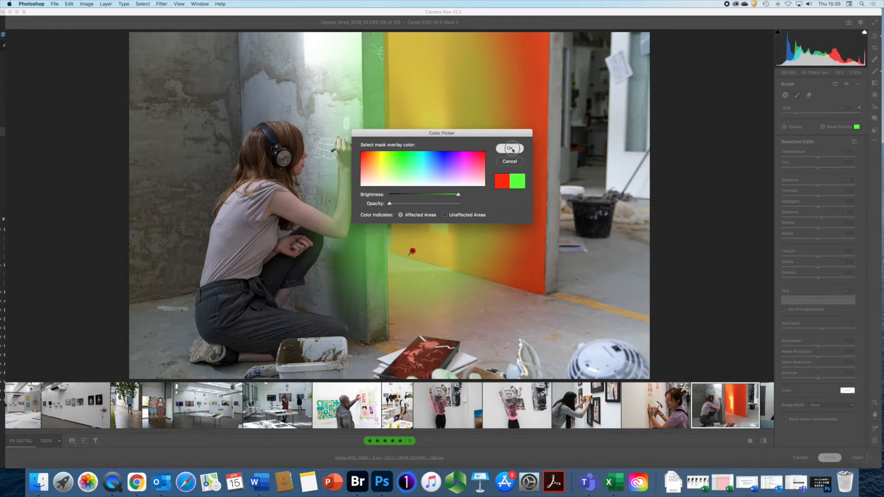
pyautogui.click(510, 148)
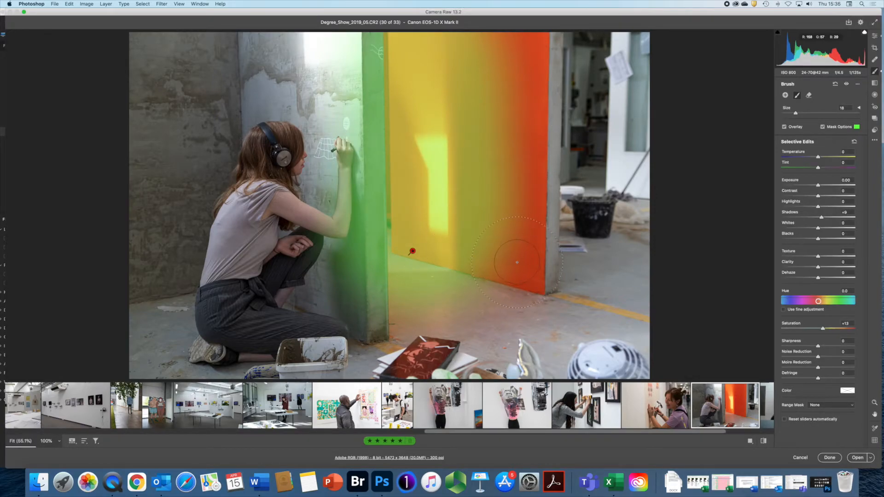
# - Delete the painted adjustment and set the brush to size 13, feather 36, flow 36 and density 73
pyautogui.click(413, 252)
pyautogui.press('Delete')
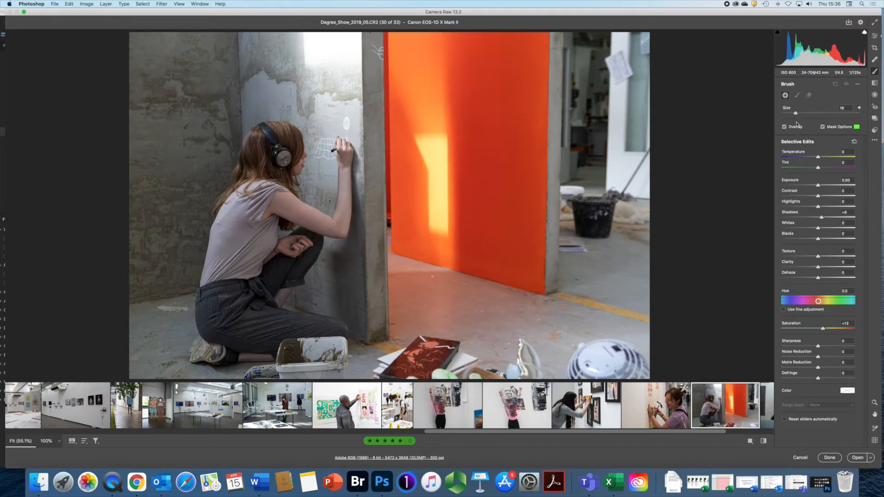
pyautogui.moveTo(795, 116); pyautogui.dragTo(792, 115)
pyautogui.click(858, 109)
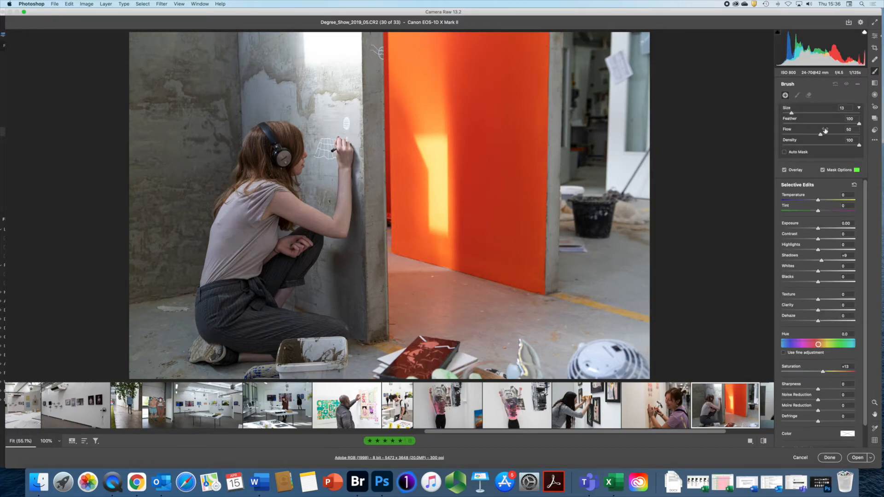
pyautogui.moveTo(859, 124)
pyautogui.mouseDown()
pyautogui.moveTo(824, 124)
pyautogui.moveTo(838, 145)
pyautogui.mouseUp()
pyautogui.moveTo(820, 134); pyautogui.dragTo(807, 125)
# - Paint over the left part of the orange wall and the bright patch high on the concrete wall, and hide the mask overlay
pyautogui.moveTo(423, 234)
pyautogui.mouseDown()
pyautogui.moveTo(409, 250)
pyautogui.moveTo(423, 245)
pyautogui.moveTo(418, 38)
pyautogui.moveTo(417, 250)
pyautogui.mouseUp()
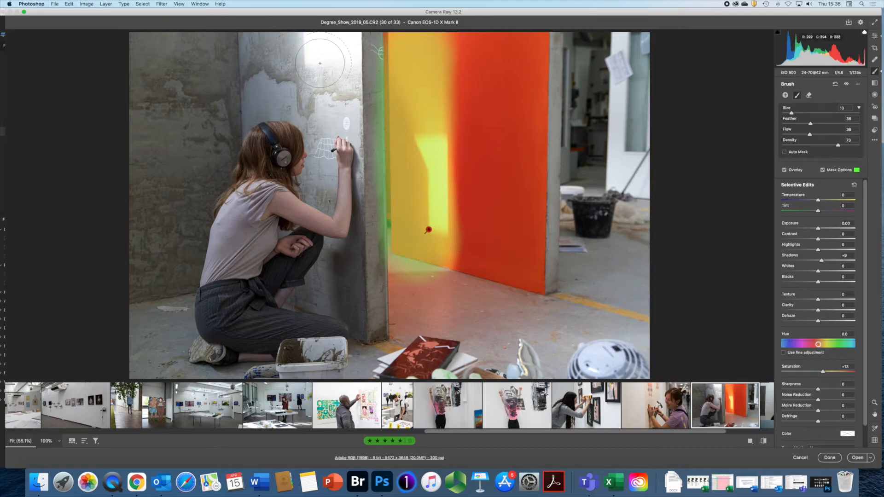
pyautogui.click(324, 47)
pyautogui.moveTo(324, 47)
pyautogui.mouseDown()
pyautogui.moveTo(336, 64)
pyautogui.moveTo(335, 51)
pyautogui.mouseUp()
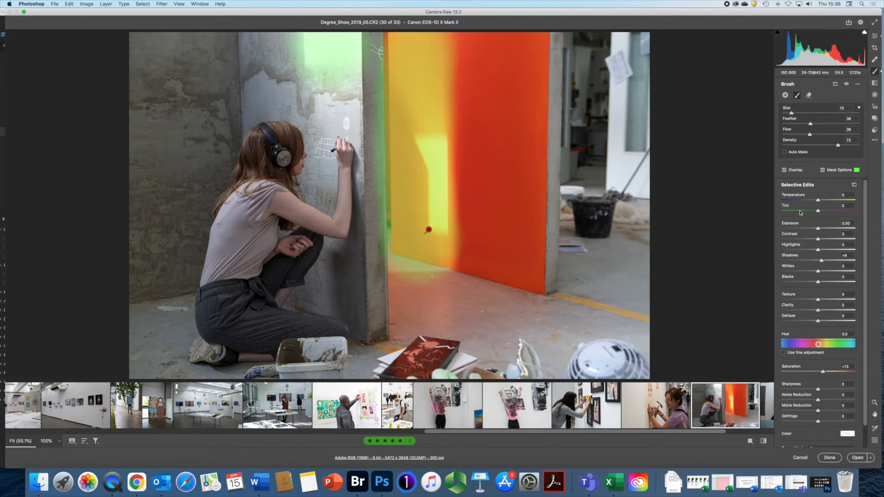
pyautogui.click(823, 170)
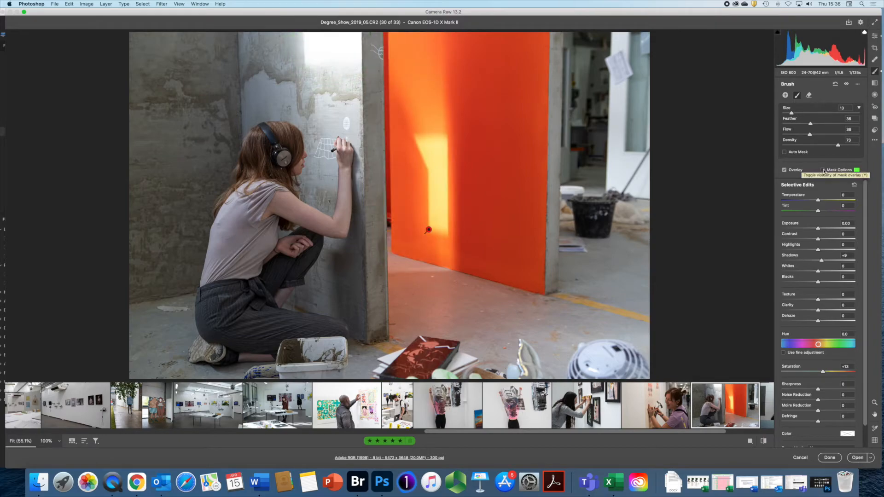
# - Set the painted area's exposure to -1.50, highlights to -66, shadows to +3, whites to -37 and texture to +25
pyautogui.moveTo(819, 230)
pyautogui.mouseDown()
pyautogui.moveTo(760, 227)
pyautogui.moveTo(812, 230)
pyautogui.mouseUp()
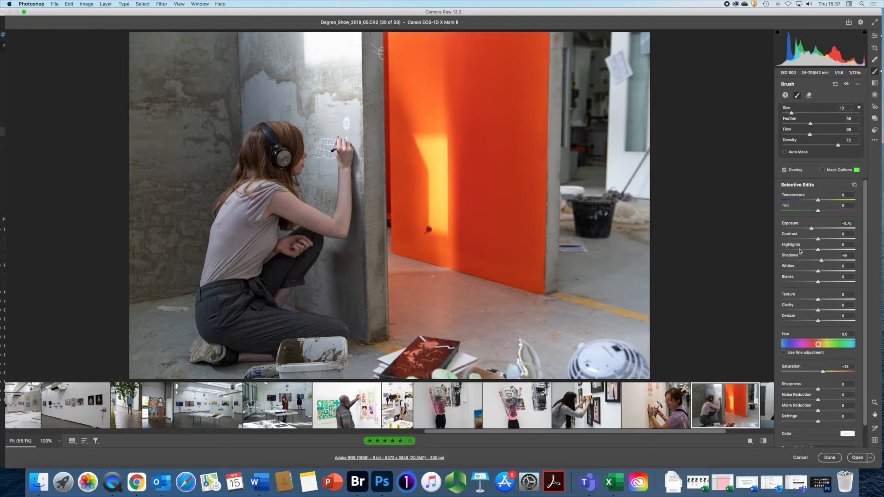
pyautogui.moveTo(799, 250); pyautogui.dragTo(793, 250)
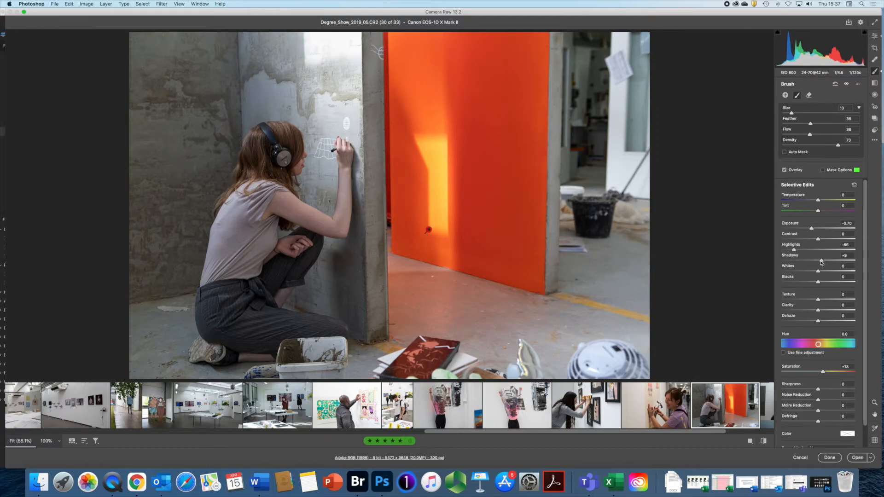
pyautogui.moveTo(821, 261); pyautogui.dragTo(804, 272)
pyautogui.click(830, 300)
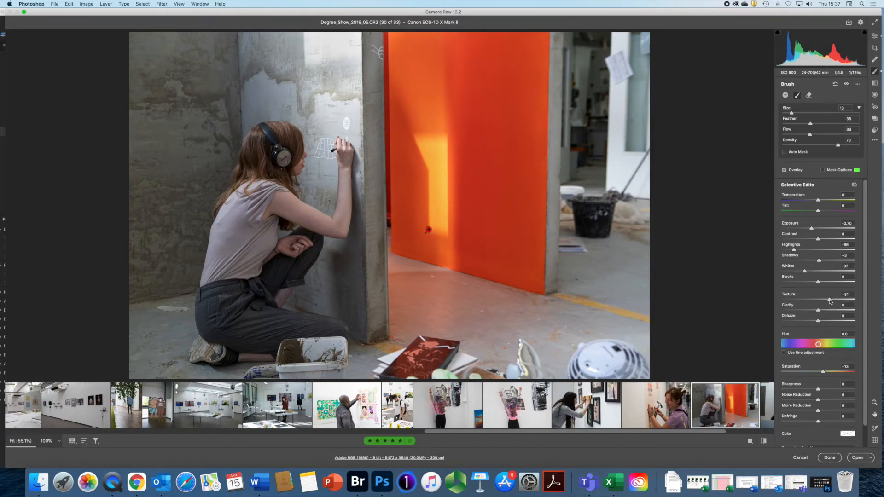
pyautogui.moveTo(830, 299); pyautogui.dragTo(827, 299)
pyautogui.moveTo(811, 228); pyautogui.dragTo(804, 228)
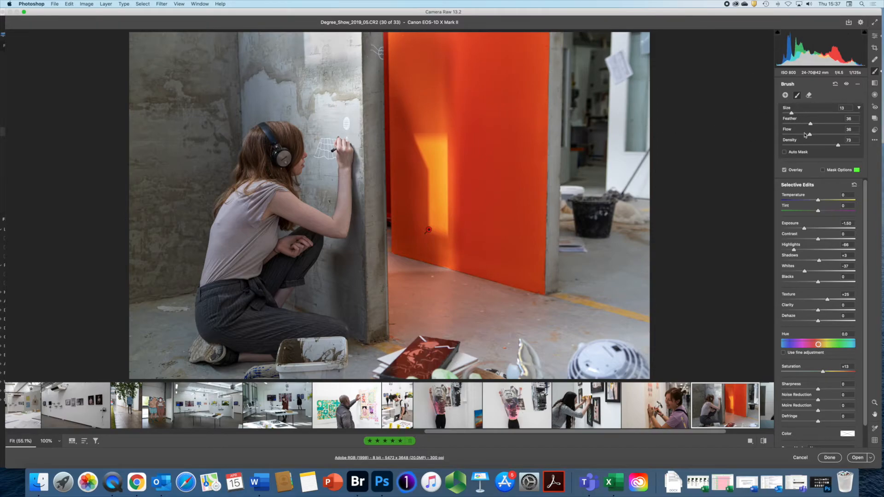
# - Switch the Adjustment Brush to erasing with size 7, feather 51 and flow 23
pyautogui.click(810, 95)
pyautogui.click(808, 123)
pyautogui.moveTo(787, 113); pyautogui.dragTo(822, 123)
pyautogui.click(800, 134)
# - Erase the mask's spill on the floor, orange wall and concrete edge, and undo the last stroke across the wall's shadow
pyautogui.moveTo(477, 286); pyautogui.dragTo(473, 268)
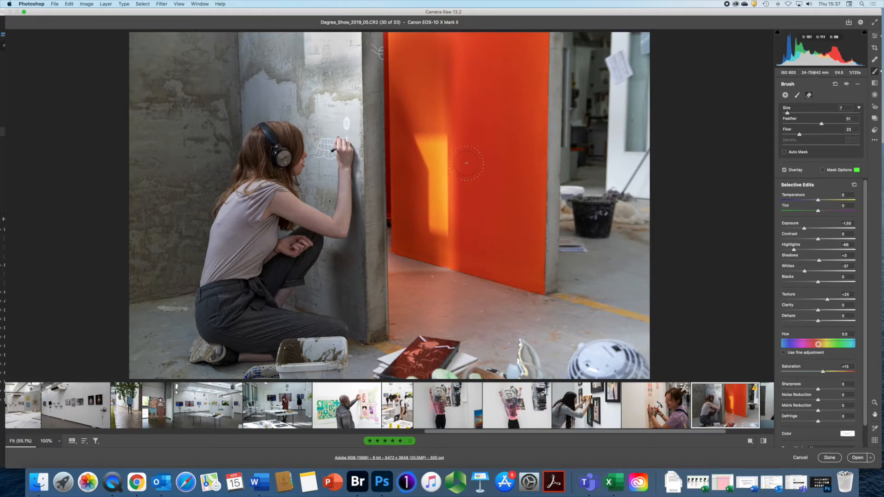
pyautogui.moveTo(466, 163); pyautogui.dragTo(464, 19)
pyautogui.moveTo(447, 291)
pyautogui.mouseDown()
pyautogui.moveTo(423, 282)
pyautogui.moveTo(417, 255)
pyautogui.moveTo(396, 250)
pyautogui.moveTo(394, 179)
pyautogui.moveTo(393, 252)
pyautogui.moveTo(421, 287)
pyautogui.moveTo(409, 271)
pyautogui.moveTo(488, 292)
pyautogui.moveTo(411, 274)
pyautogui.moveTo(421, 263)
pyautogui.moveTo(414, 246)
pyautogui.moveTo(446, 254)
pyautogui.moveTo(416, 241)
pyautogui.moveTo(401, 153)
pyautogui.moveTo(364, 88)
pyautogui.moveTo(310, 79)
pyautogui.moveTo(346, 87)
pyautogui.mouseUp()
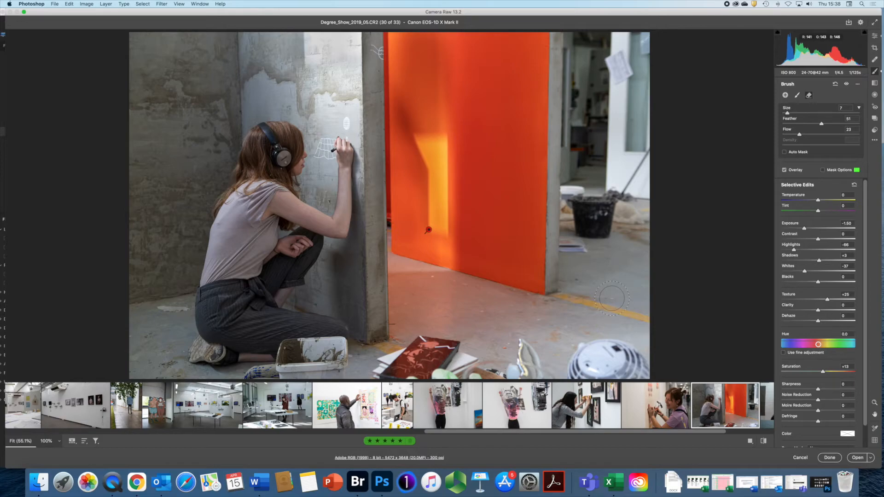
pyautogui.moveTo(403, 123)
pyautogui.mouseDown()
pyautogui.moveTo(401, 106)
pyautogui.moveTo(409, 121)
pyautogui.moveTo(430, 118)
pyautogui.mouseUp()
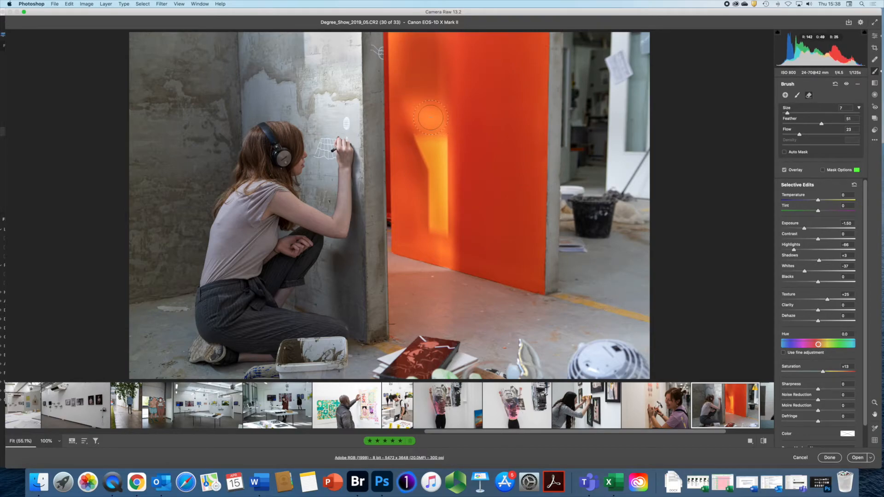
pyautogui.press('super+z')
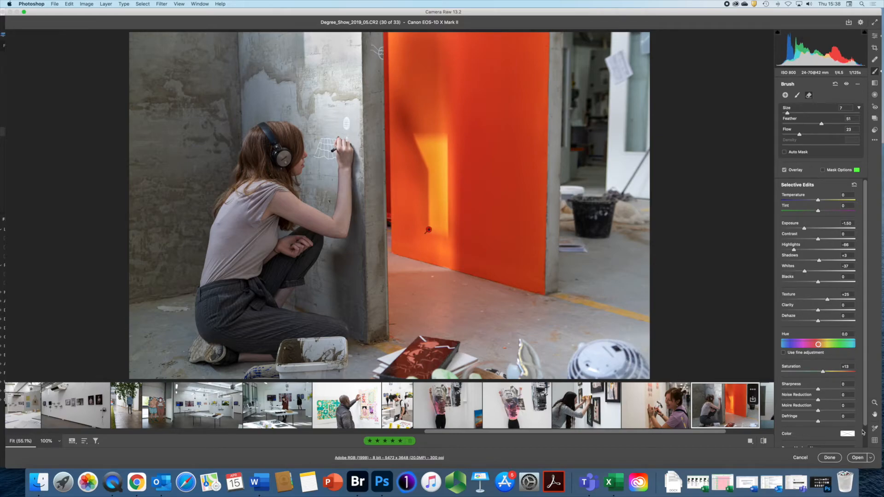
pyautogui.scroll(-2, 866, 294)
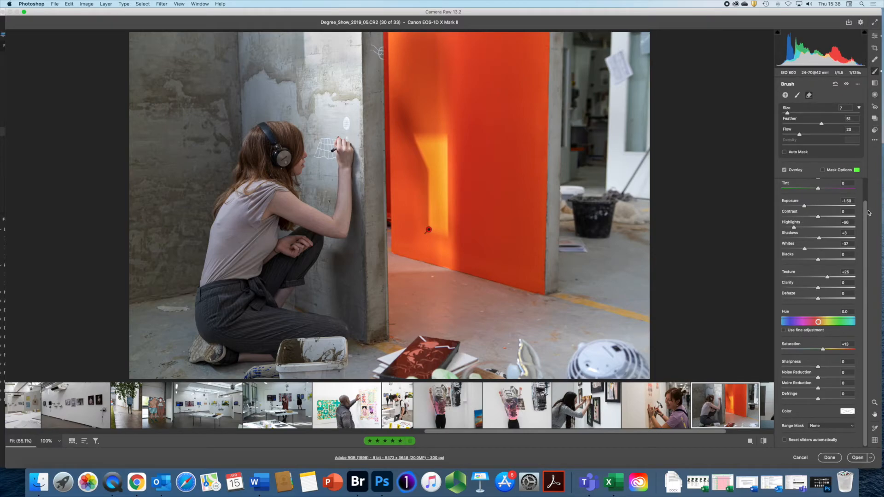
# - Switch to the photo of the person holding the blue sign and draw a horizontal Graduated Filter from its left edge to the sign
pyautogui.click(130, 413)
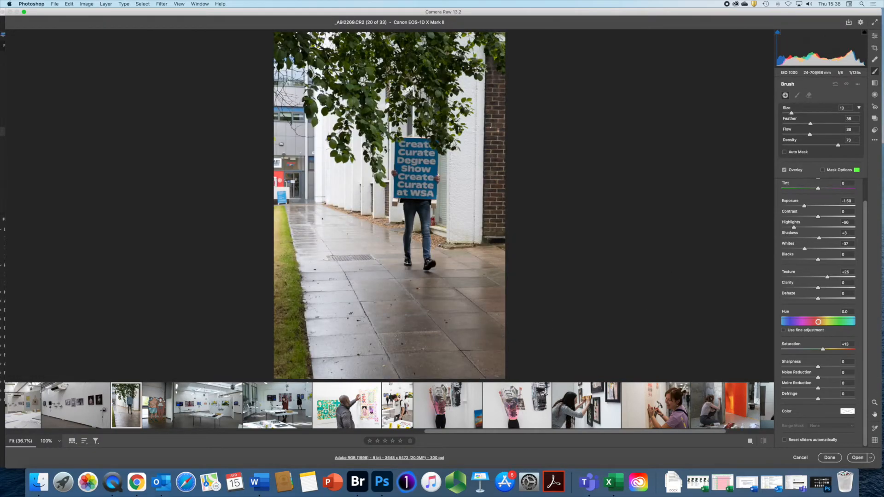
pyautogui.click(874, 84)
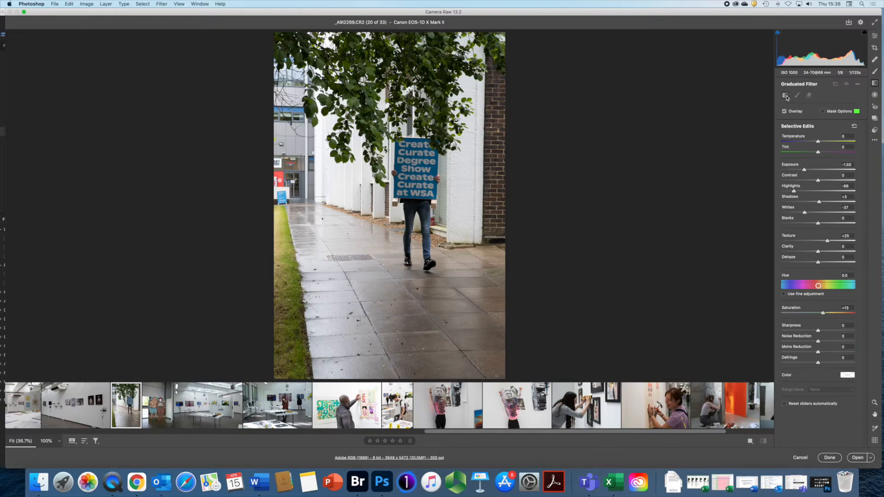
pyautogui.rightClick(267, 174)
pyautogui.click(308, 180)
pyautogui.moveTo(272, 160); pyautogui.dragTo(446, 160)
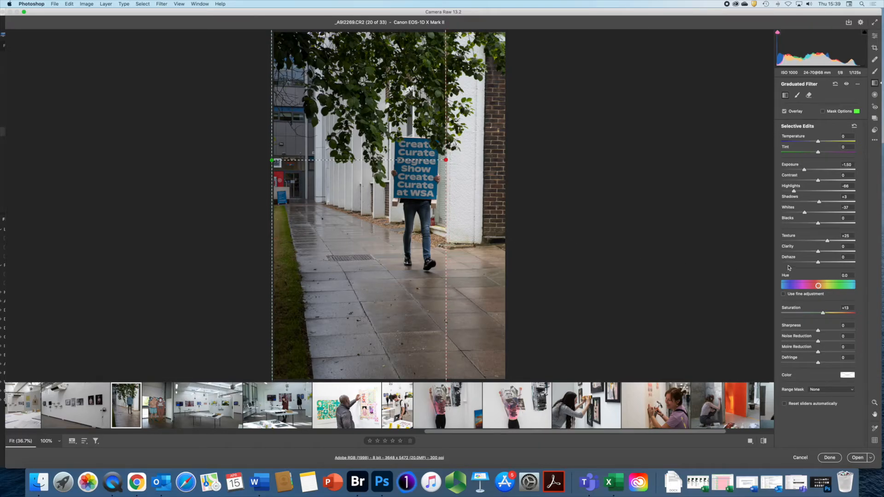
# - Set the graduated filter's exposure to -1.45, contrast to +20, highlights to -34, texture to +18 and saturation to +26
pyautogui.moveTo(804, 172); pyautogui.dragTo(825, 182)
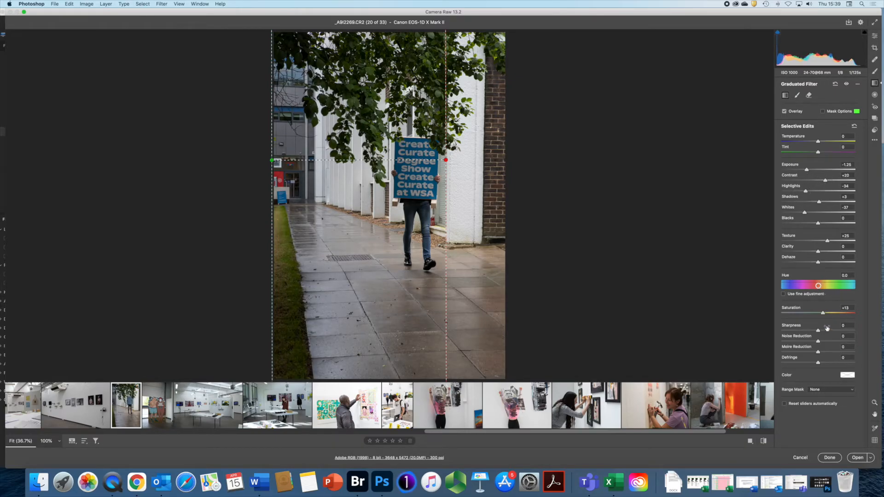
pyautogui.moveTo(823, 314); pyautogui.dragTo(827, 313)
pyautogui.moveTo(806, 169); pyautogui.dragTo(805, 169)
pyautogui.moveTo(828, 240); pyautogui.dragTo(824, 241)
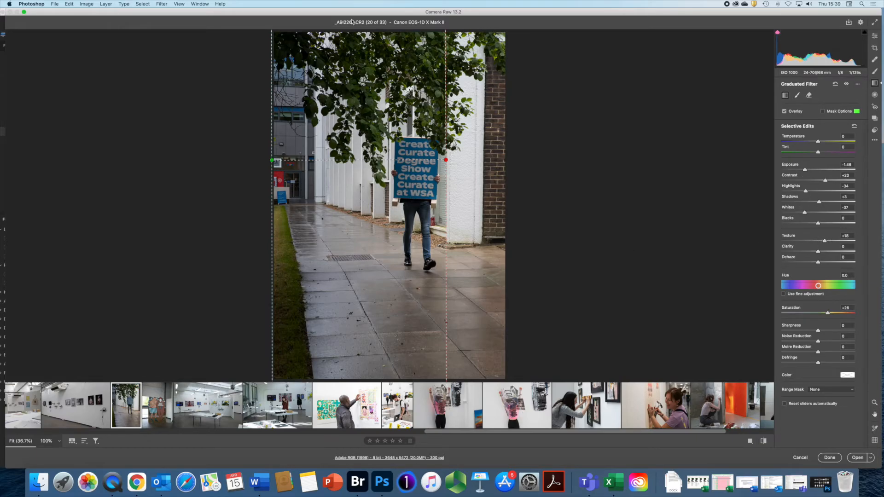
# - Draw a second graduated filter from the photo's upper edge down to the sign with exposure -0.65 and shadows +34, and hide the overlay
pyautogui.moveTo(367, 31); pyautogui.dragTo(367, 135)
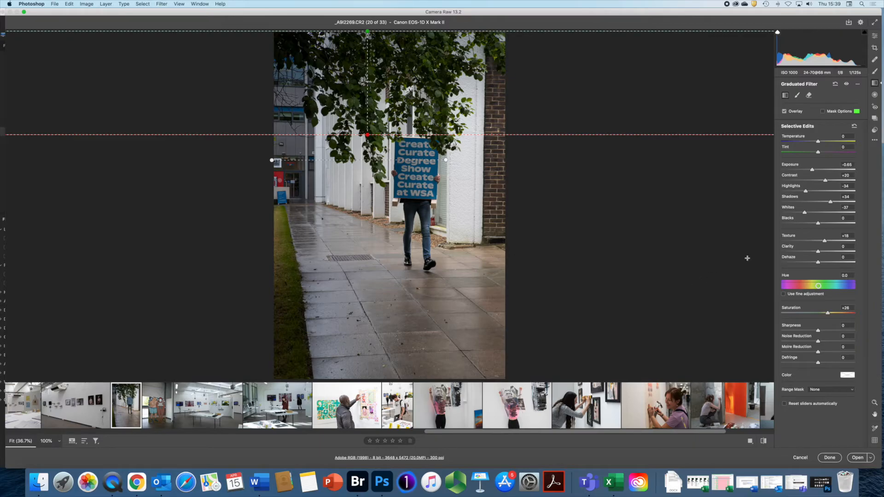
pyautogui.click(784, 112)
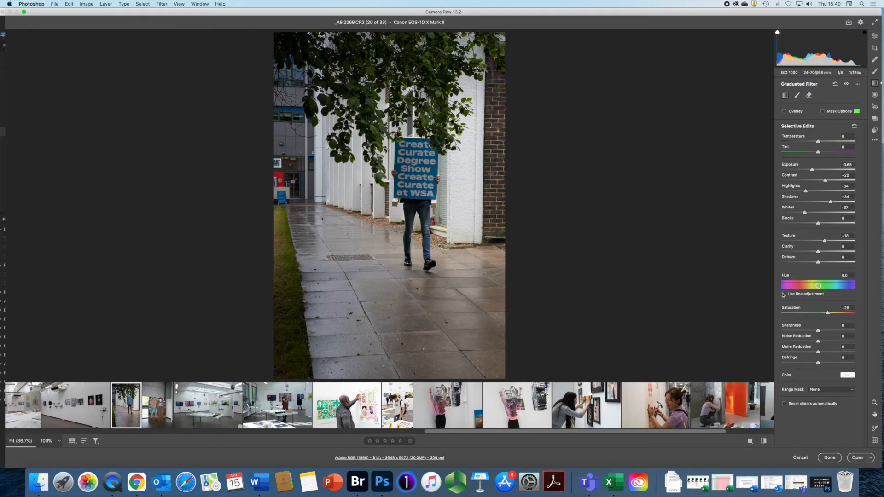
# - Draw a tall elliptical Radial Filter with feather 45 around the person holding the sign
pyautogui.click(875, 96)
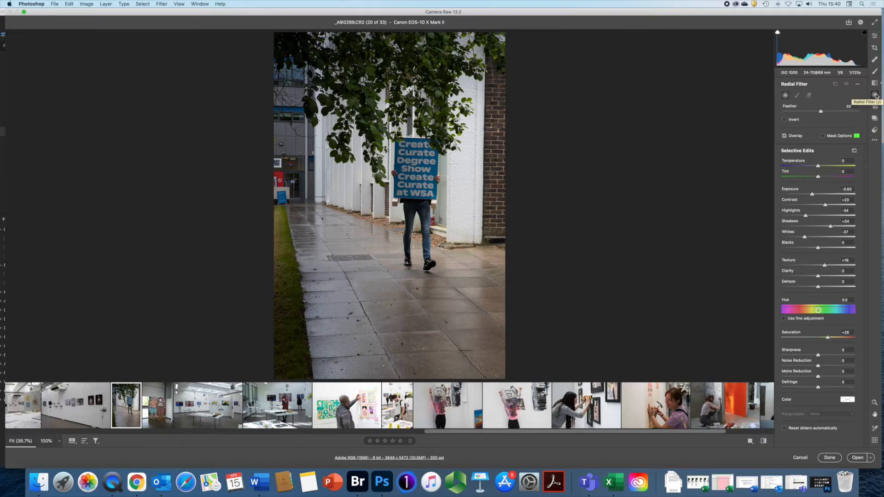
pyautogui.moveTo(821, 112)
pyautogui.mouseDown()
pyautogui.moveTo(804, 114)
pyautogui.moveTo(818, 113)
pyautogui.mouseUp()
pyautogui.moveTo(349, 141); pyautogui.dragTo(416, 225)
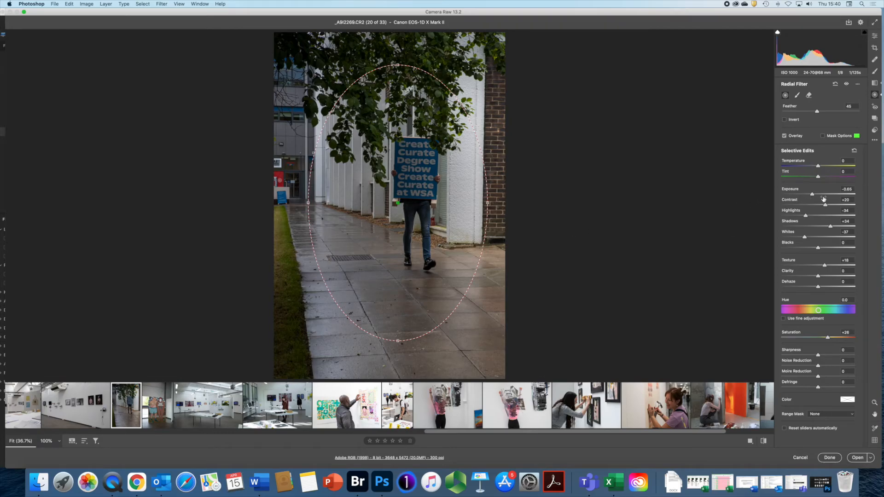
# - Invert the radial filter, set its exposure to +0.10 and temperature to +25, and hide the overlay
pyautogui.moveTo(813, 194)
pyautogui.mouseDown()
pyautogui.moveTo(836, 194)
pyautogui.moveTo(817, 196)
pyautogui.mouseUp()
pyautogui.click(784, 119)
pyautogui.moveTo(817, 165); pyautogui.dragTo(828, 166)
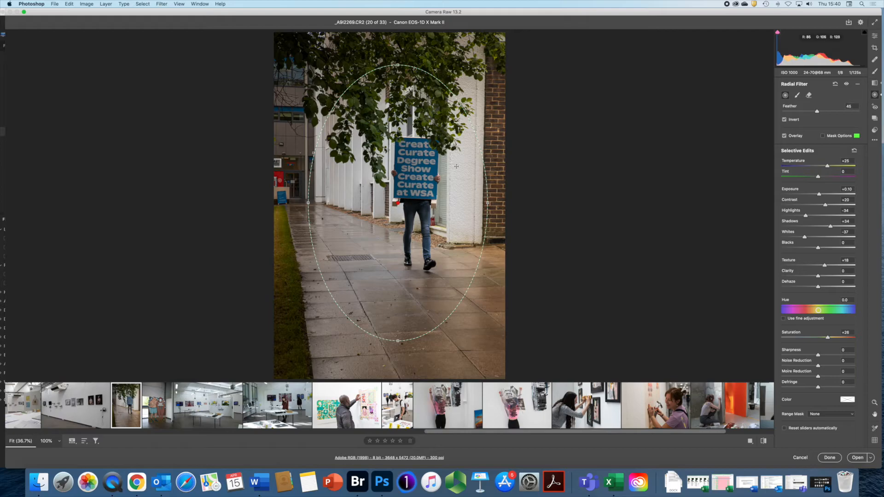
pyautogui.click(784, 136)
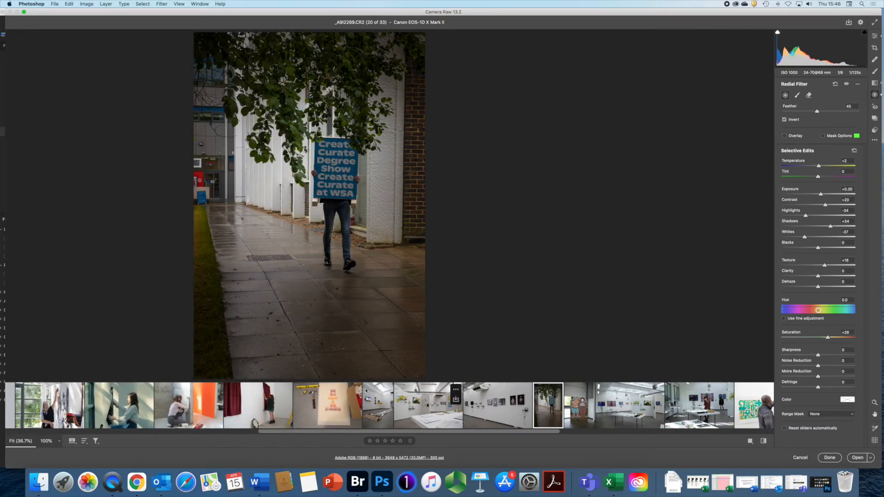
# - Switch to photo _A9I1362.CR2 of the woman holding the black panel against the wall
pyautogui.hscroll(1, 239, 395)
pyautogui.hscroll(-5, 240, 395)
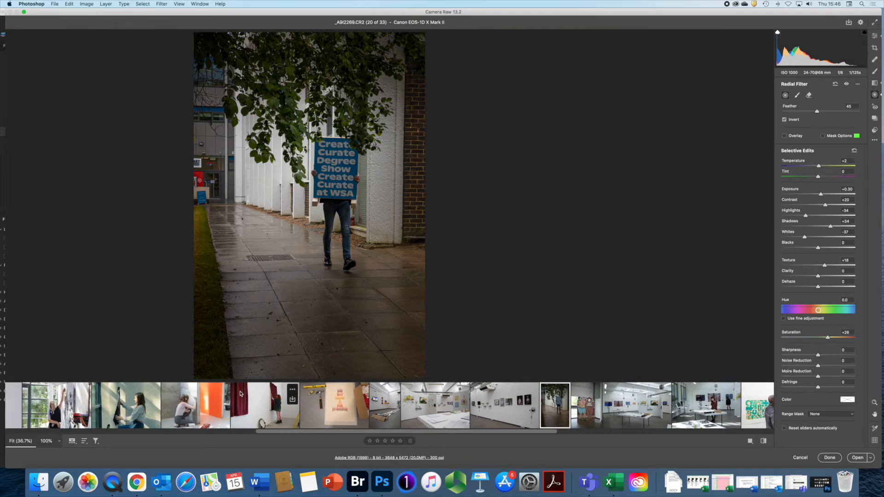
pyautogui.click(146, 406)
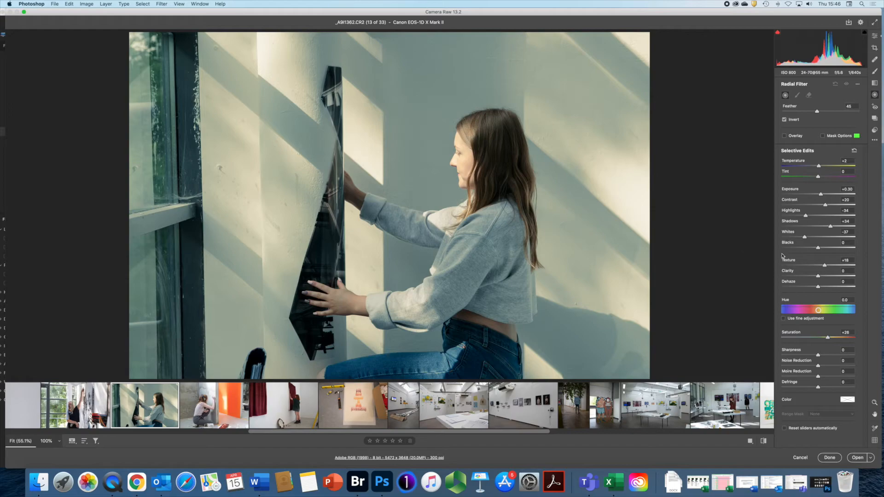
# - Activate Red Eye removal, change its type to Pet Eye, and set it back to Red Eye
pyautogui.click(875, 109)
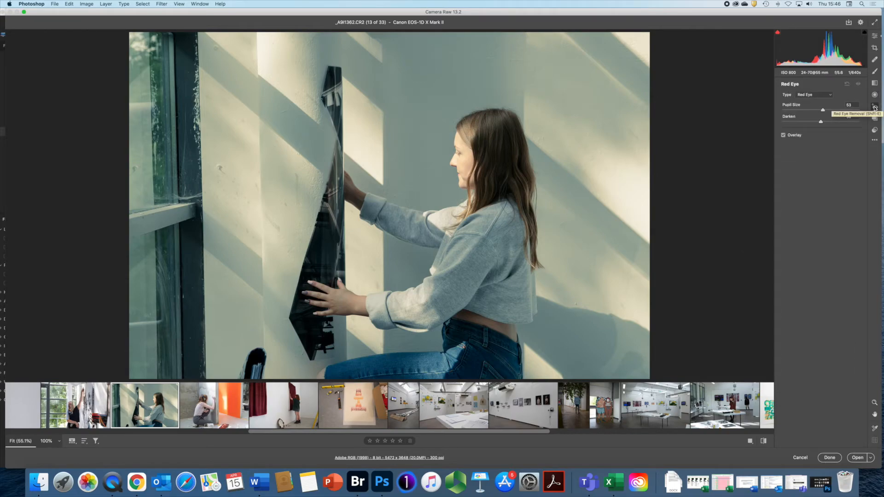
pyautogui.click(827, 95)
pyautogui.click(814, 100)
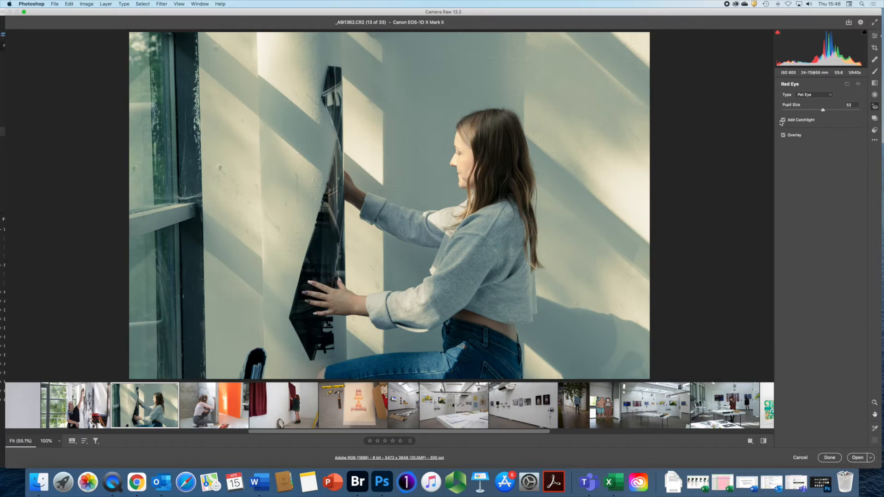
pyautogui.click(830, 96)
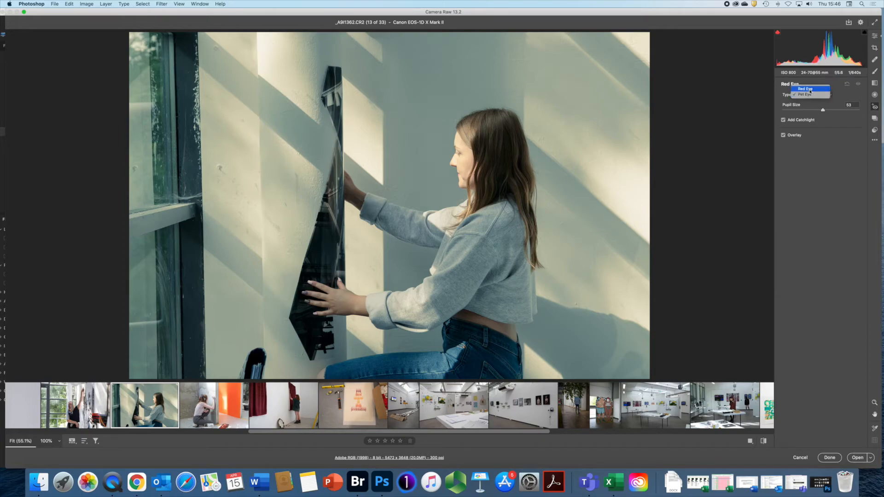
pyautogui.click(812, 90)
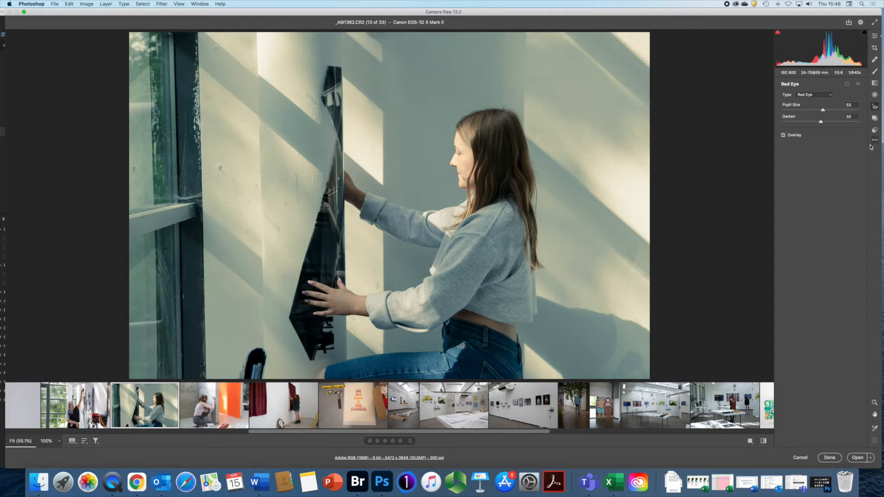
# - Create a snapshot of the photo's current edits, keeping the suggested date-and-time name
pyautogui.click(874, 118)
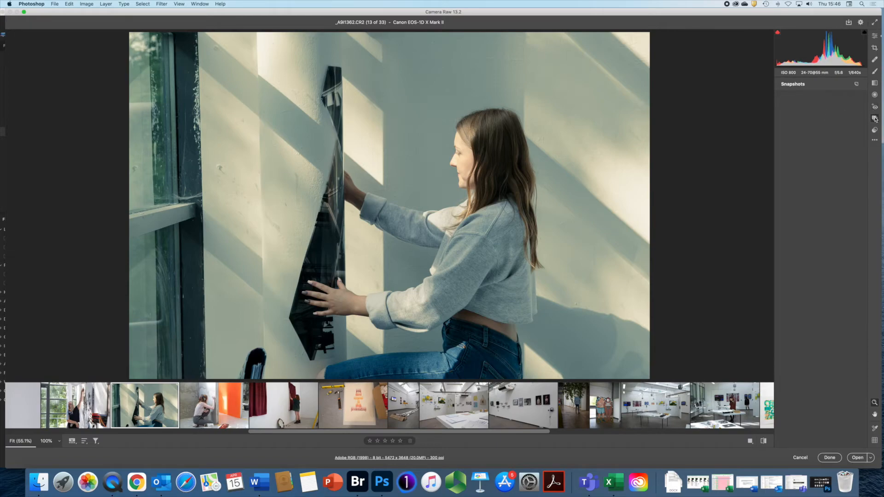
pyautogui.click(856, 85)
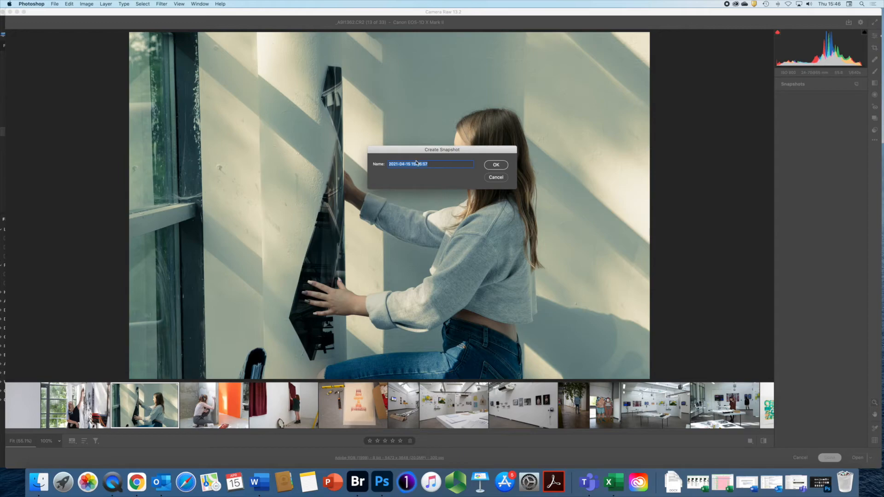
pyautogui.click(496, 164)
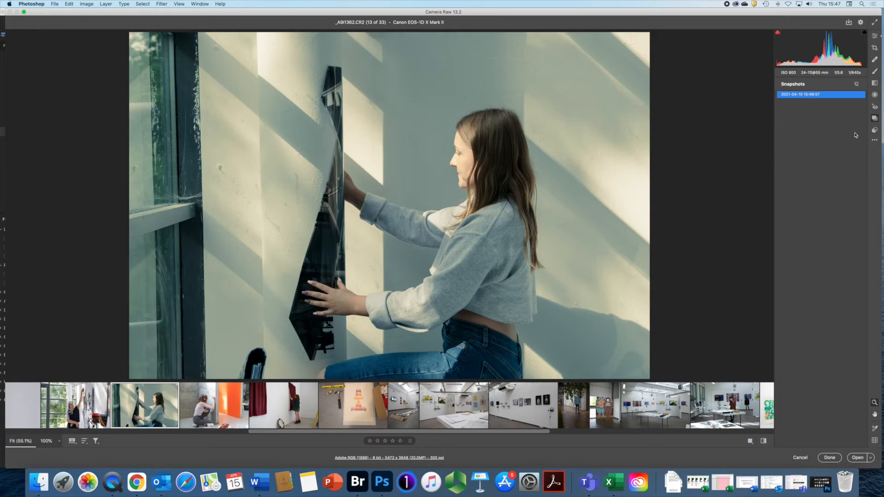
# - Preview the Color presets, including High Contrast & Detail, on the photo of the woman with the panel
pyautogui.click(875, 131)
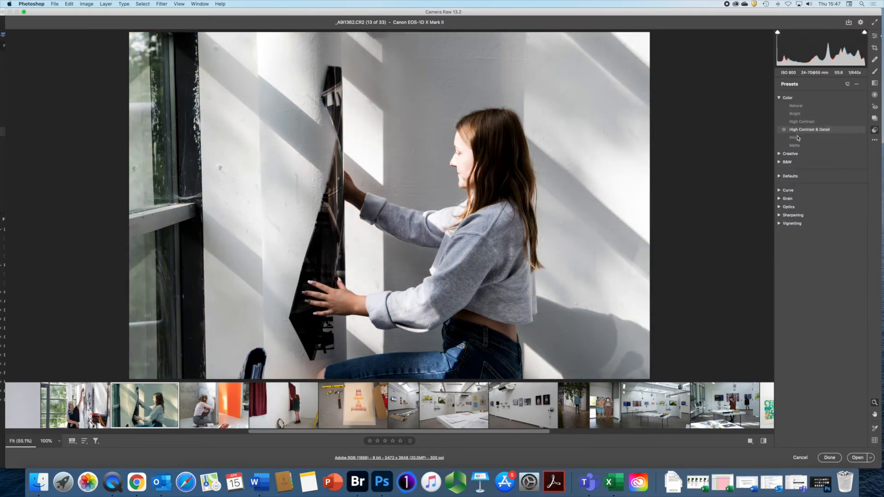
pyautogui.click(796, 145)
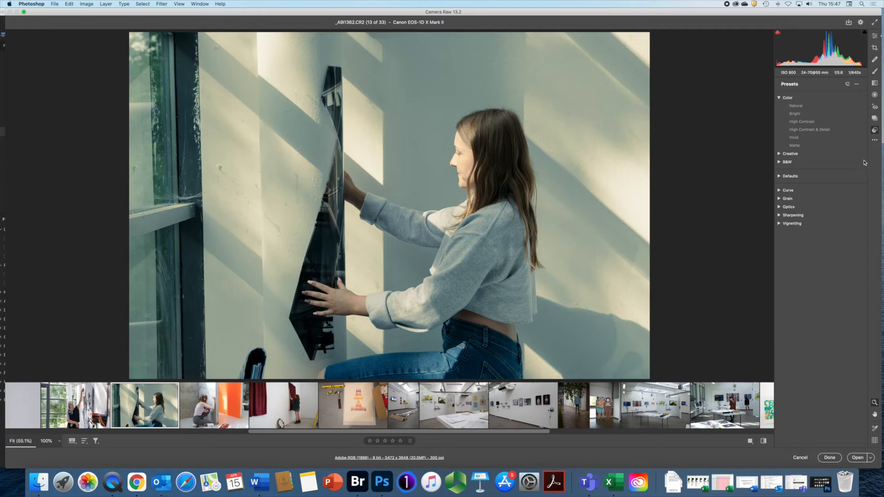
# - Copy all edit settings from this photo and paste them onto _A9I1368.CR2, the woman drawing beside the orange wall
pyautogui.click(875, 140)
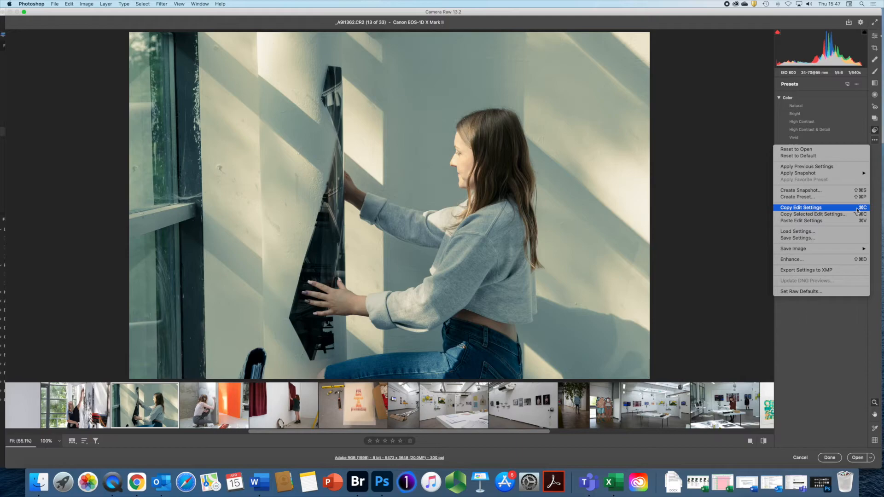
pyautogui.click(794, 209)
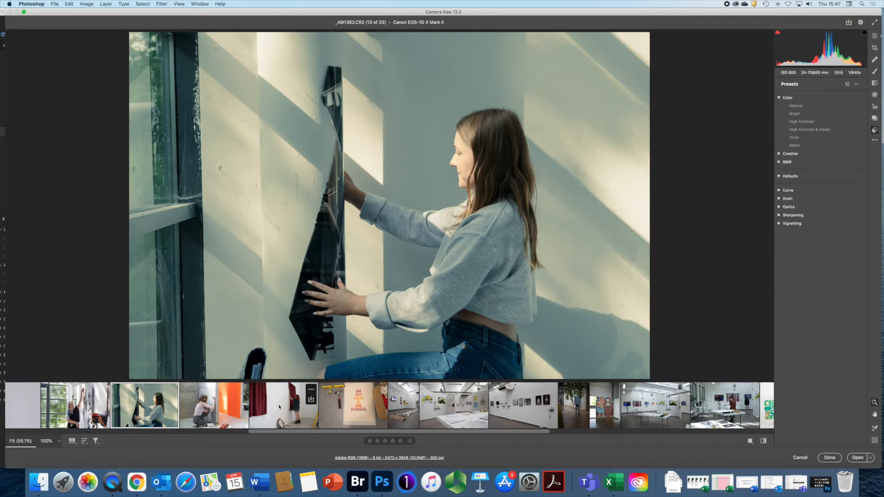
pyautogui.click(214, 405)
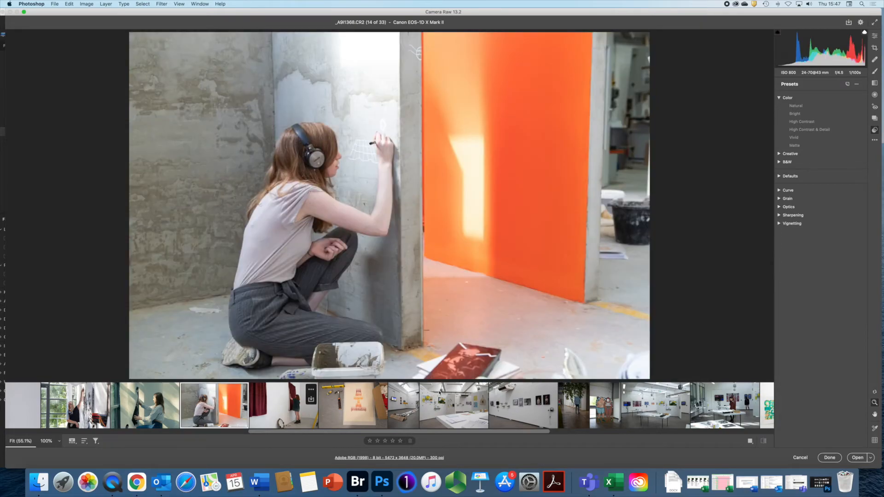
pyautogui.click(875, 140)
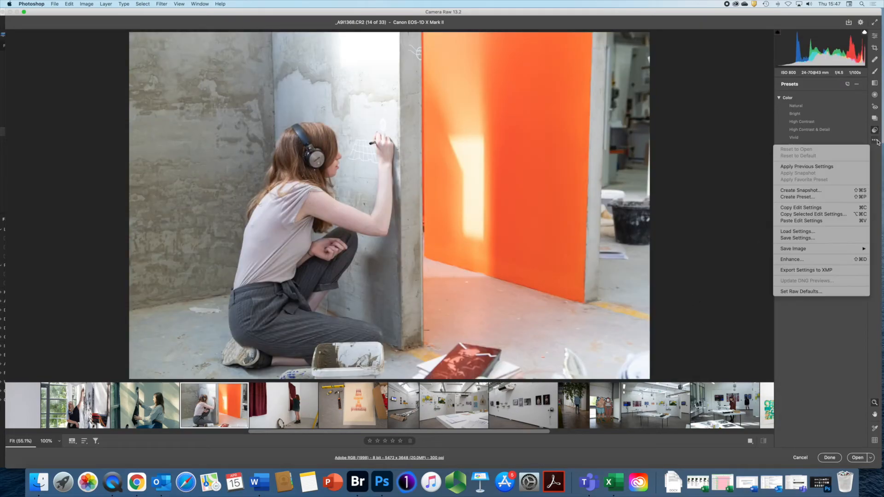
pyautogui.click(806, 222)
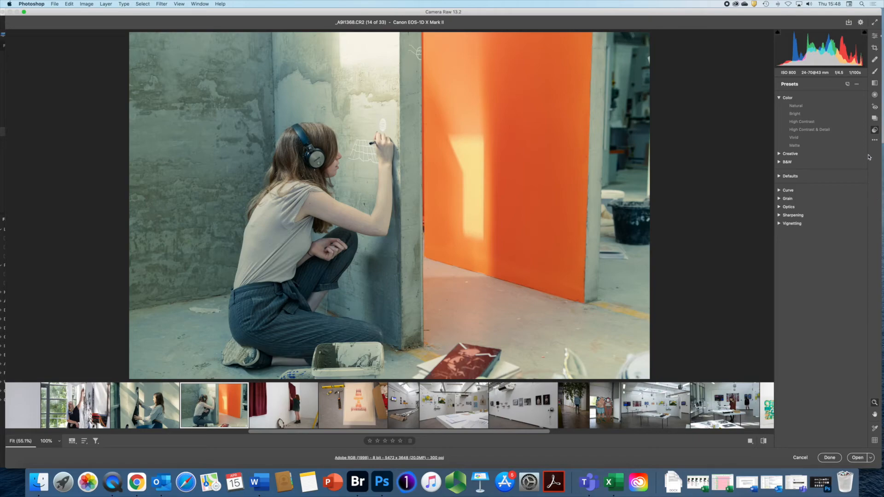
# - Copy the selected edit settings of _A9I1362.CR2 without Color Grading and paste them onto _A9I1375.CR2 with the red curtains
pyautogui.click(152, 407)
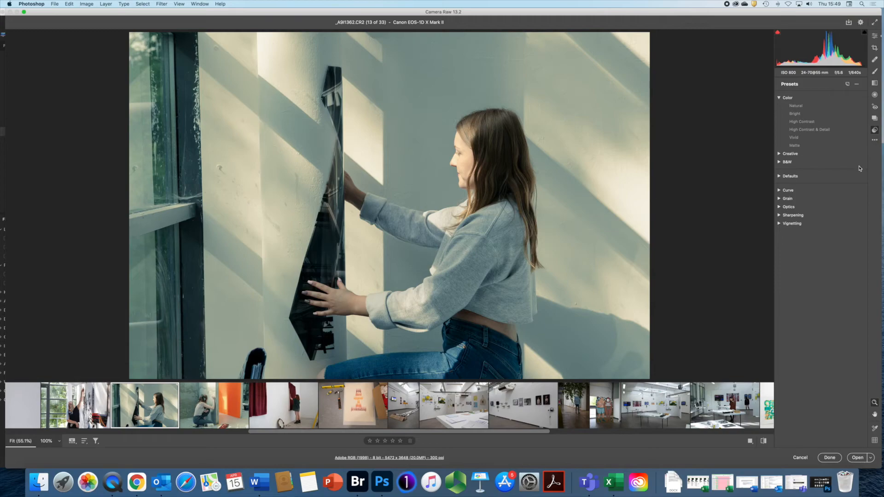
pyautogui.click(877, 141)
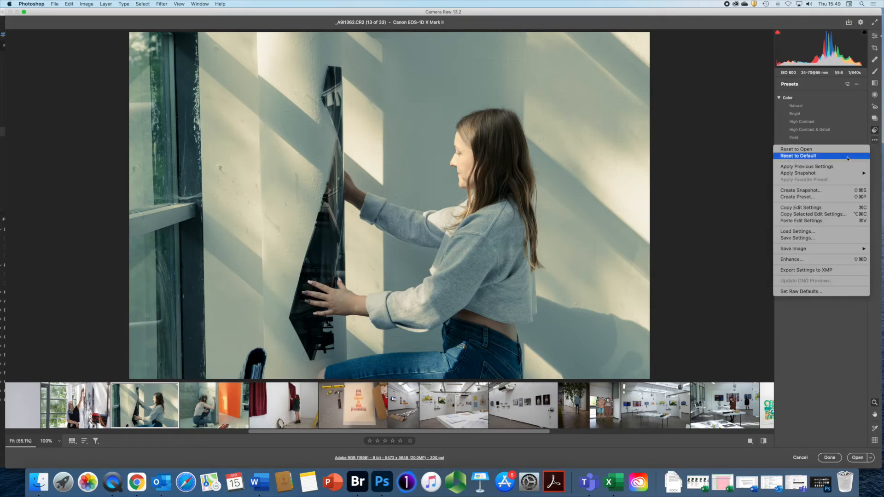
pyautogui.click(794, 214)
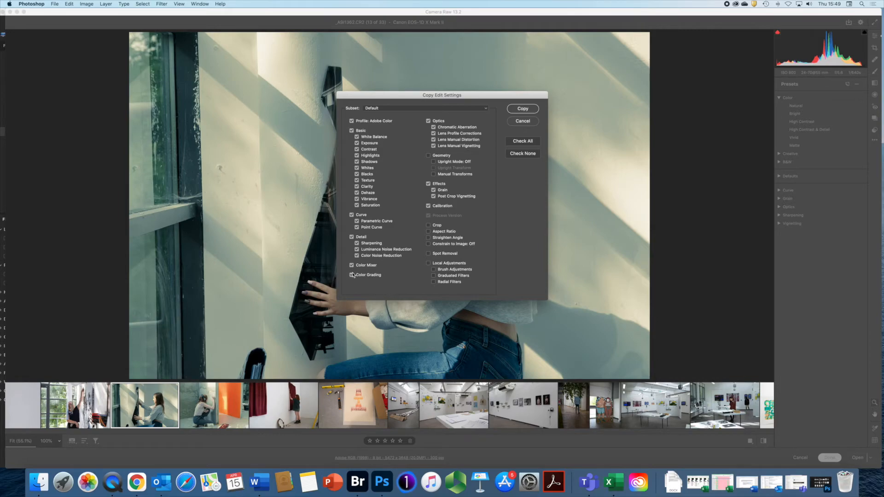
pyautogui.click(351, 275)
pyautogui.click(522, 109)
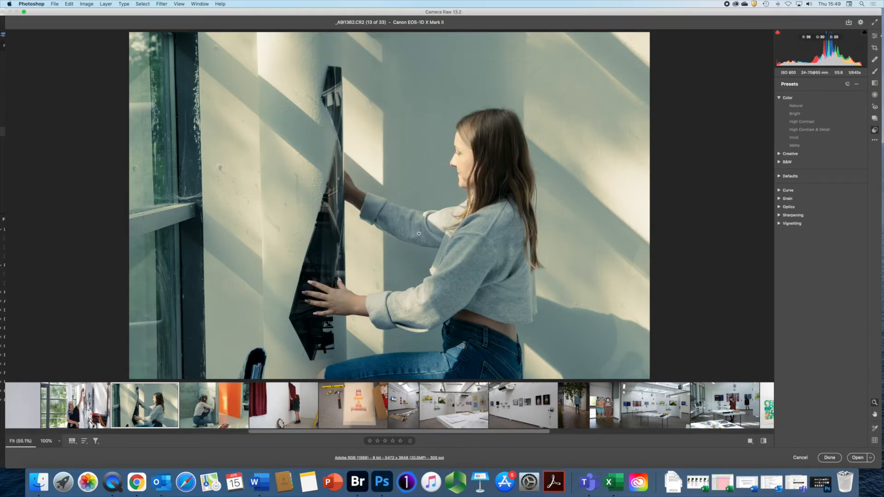
pyautogui.click(282, 406)
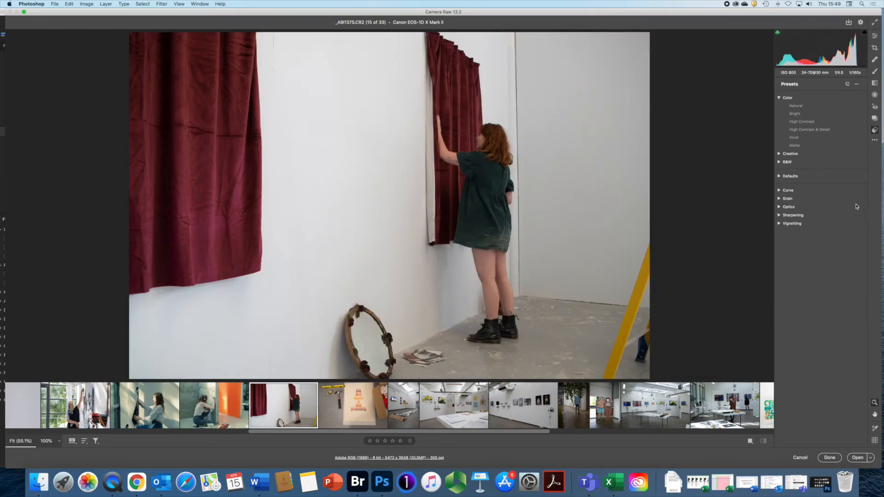
pyautogui.click(874, 140)
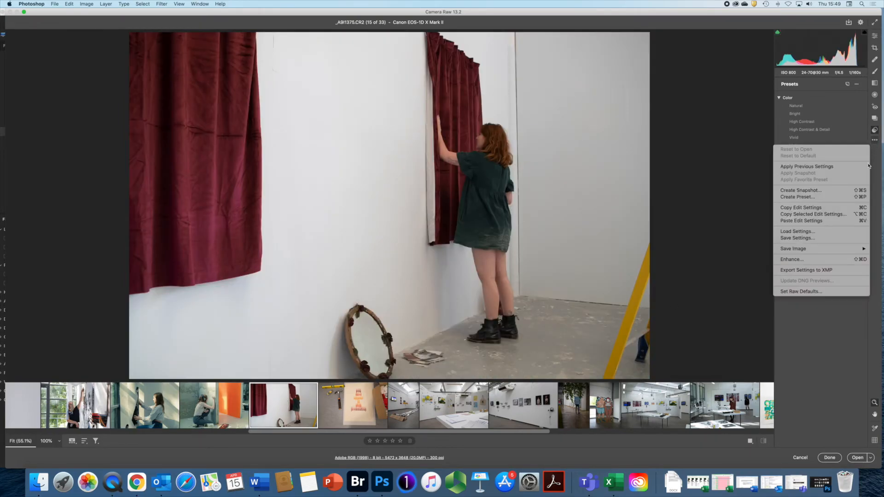
pyautogui.click(801, 221)
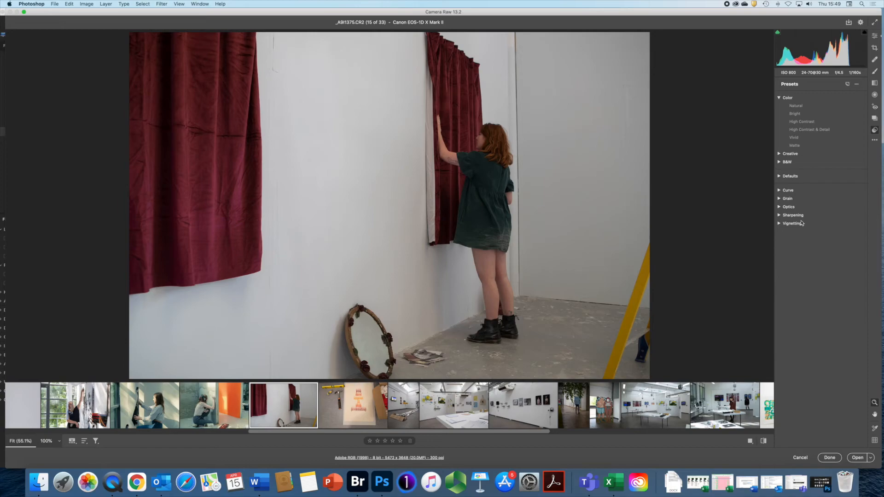
# - Reset the red curtain photo to its default settings
pyautogui.click(874, 141)
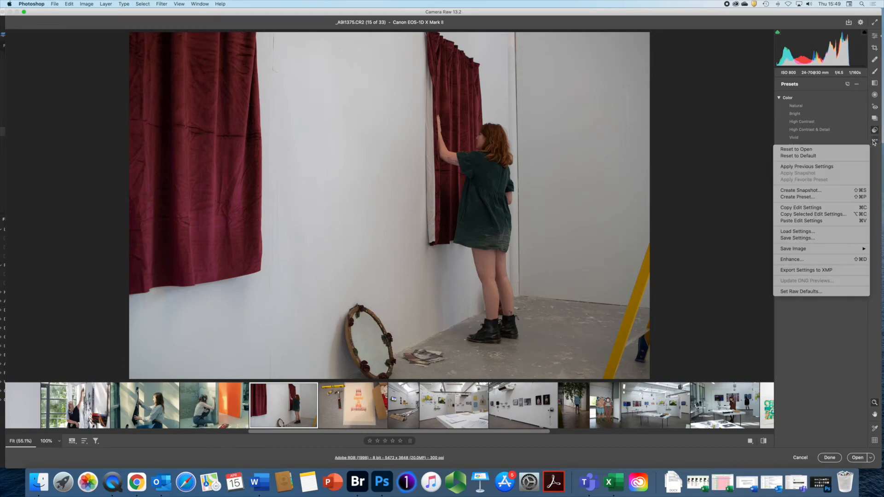
pyautogui.click(804, 156)
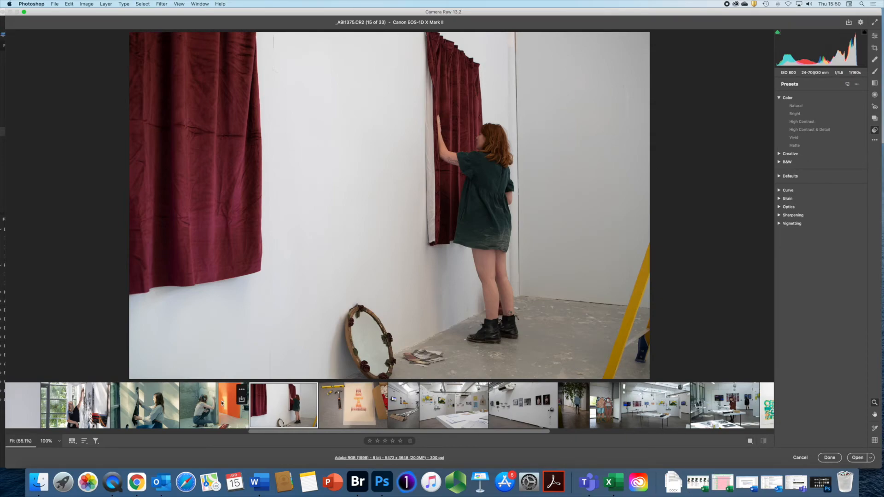
# - Compare _A9I1362.CR2 before and after editing by cycling through all Before/After layouts back to the single view
pyautogui.click(158, 409)
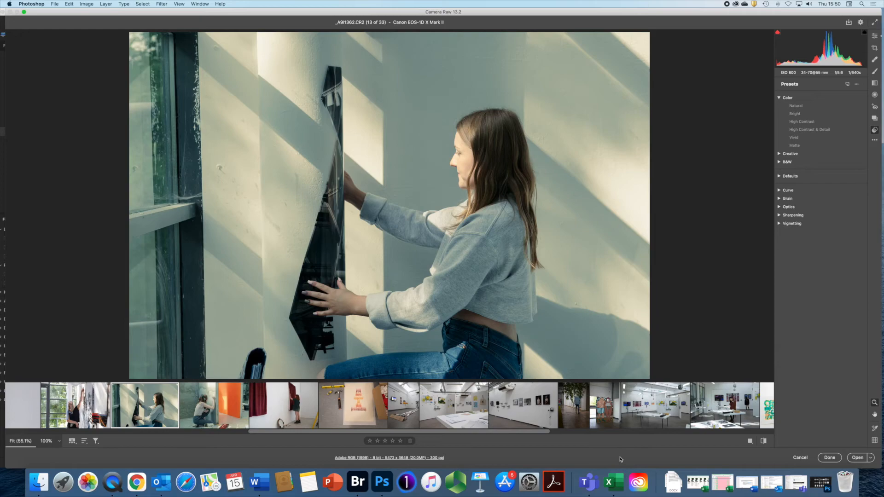
pyautogui.click(749, 442)
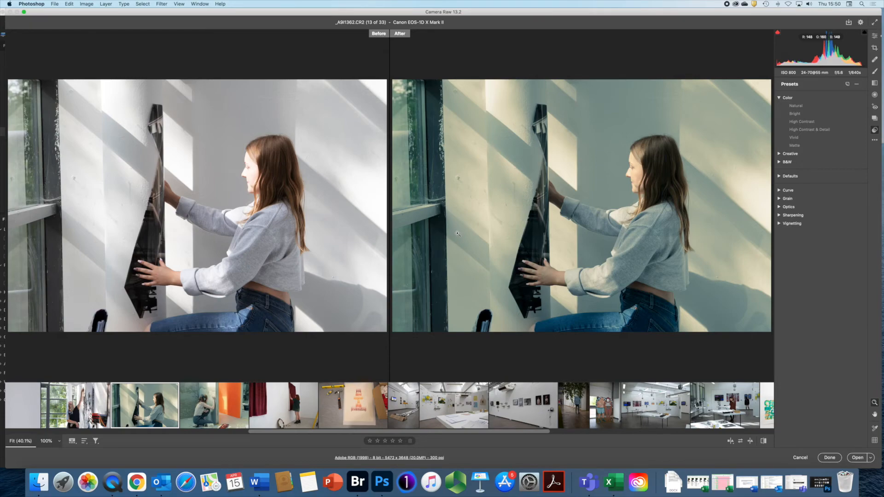
pyautogui.click(731, 442)
pyautogui.click(731, 442)
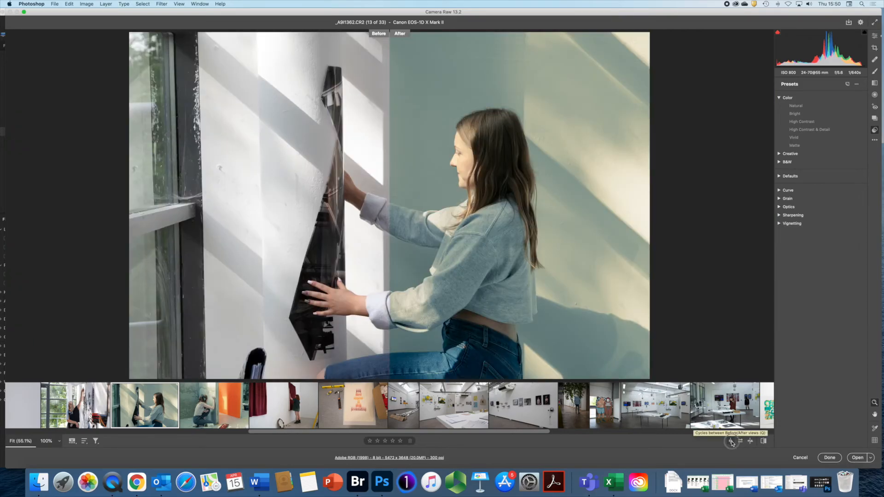
pyautogui.click(731, 442)
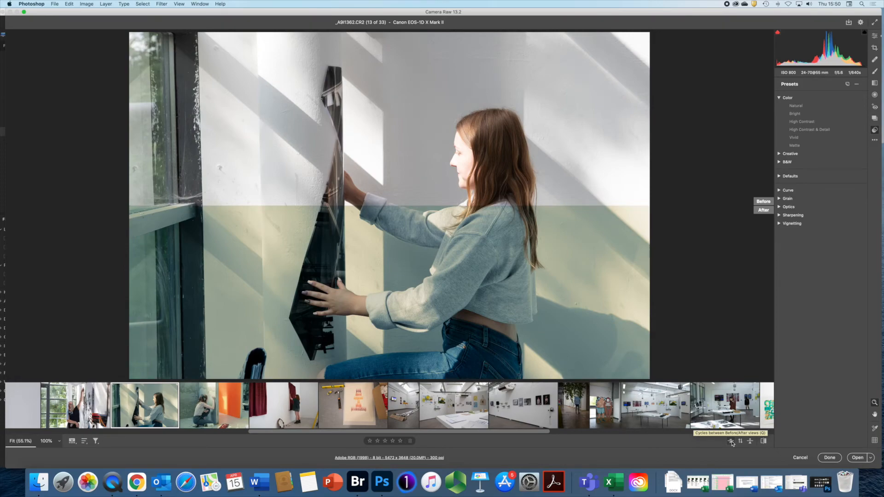
pyautogui.click(731, 442)
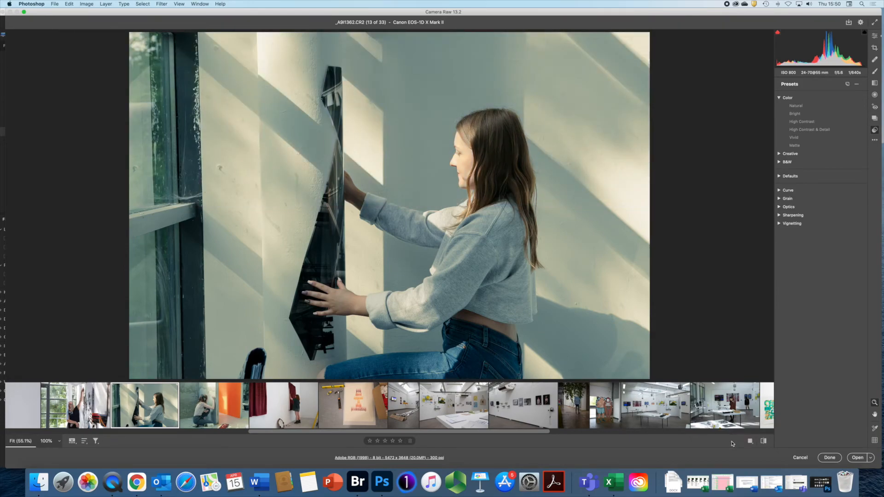
# - Copy the current settings to the Before state in the Before/After comparison and cycle the layouts back to the single view
pyautogui.click(750, 442)
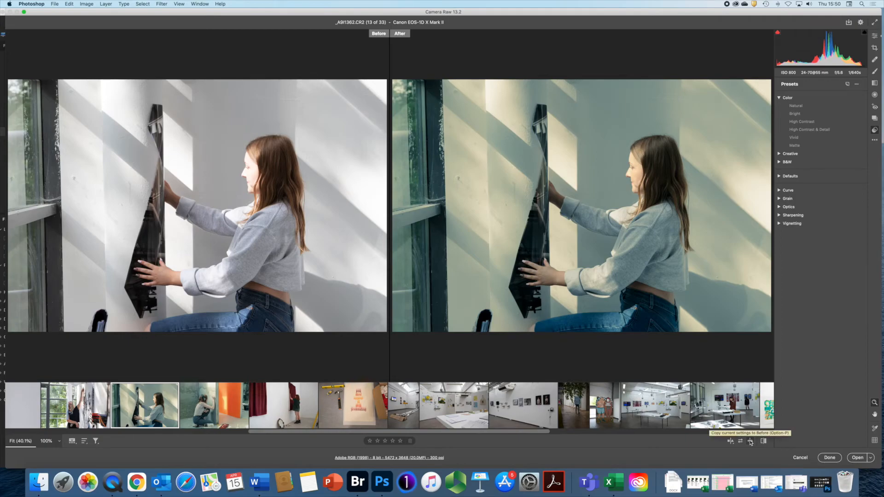
pyautogui.click(750, 442)
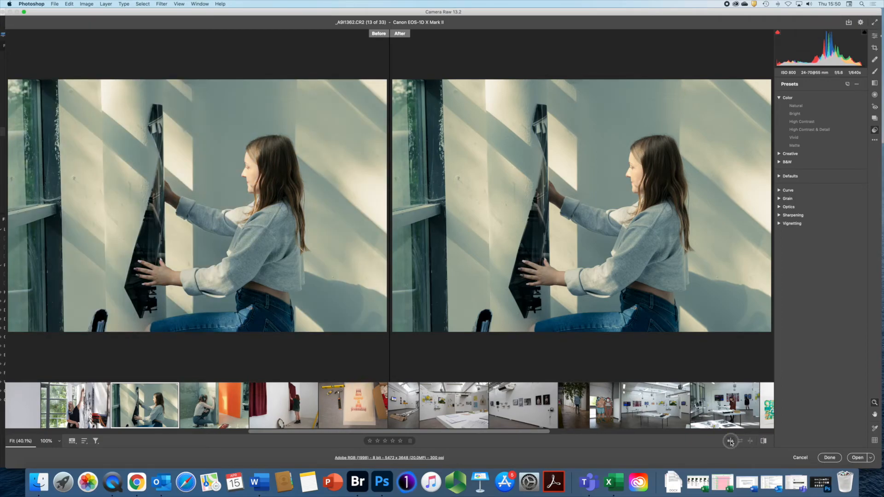
pyautogui.click(730, 442)
pyautogui.click(730, 442)
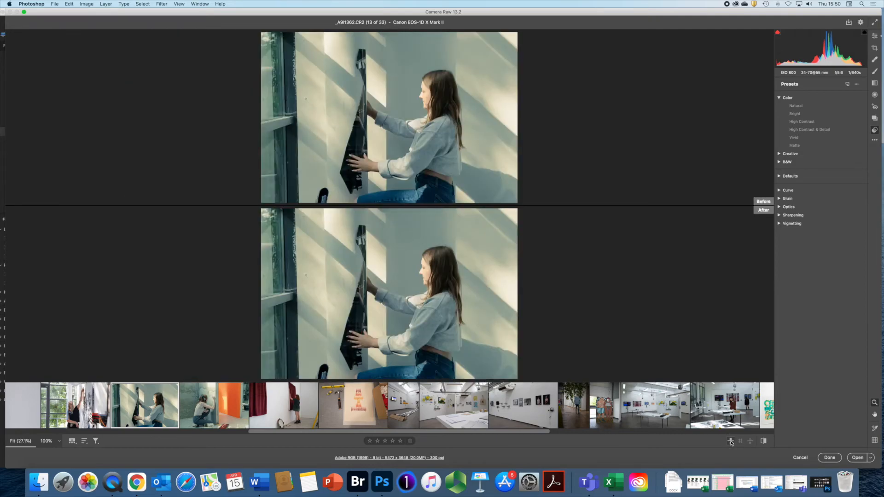
pyautogui.click(731, 441)
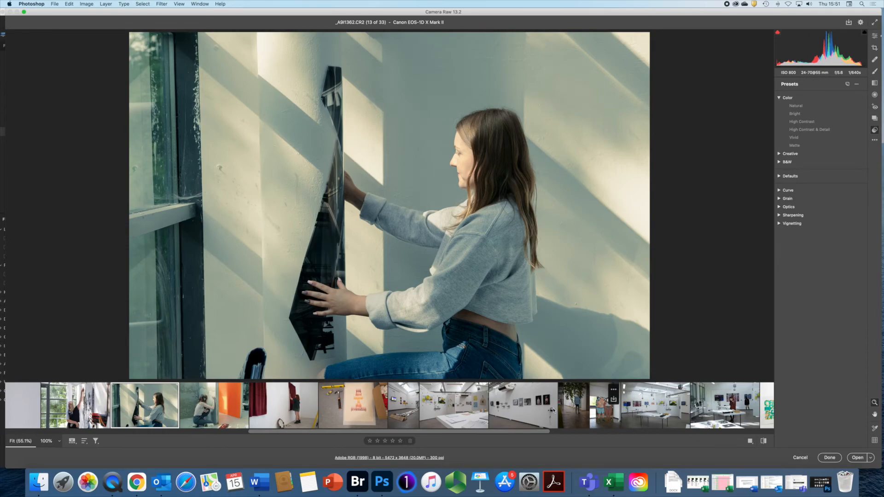
# - Try the Zoom tool on the woman's photo and shift the image slightly with the Hand tool
pyautogui.click(874, 402)
pyautogui.click(531, 288)
pyautogui.click(530, 289)
pyautogui.click(874, 414)
pyautogui.moveTo(512, 248)
pyautogui.mouseDown()
pyautogui.moveTo(492, 242)
pyautogui.moveTo(525, 239)
pyautogui.moveTo(505, 251)
pyautogui.mouseUp()
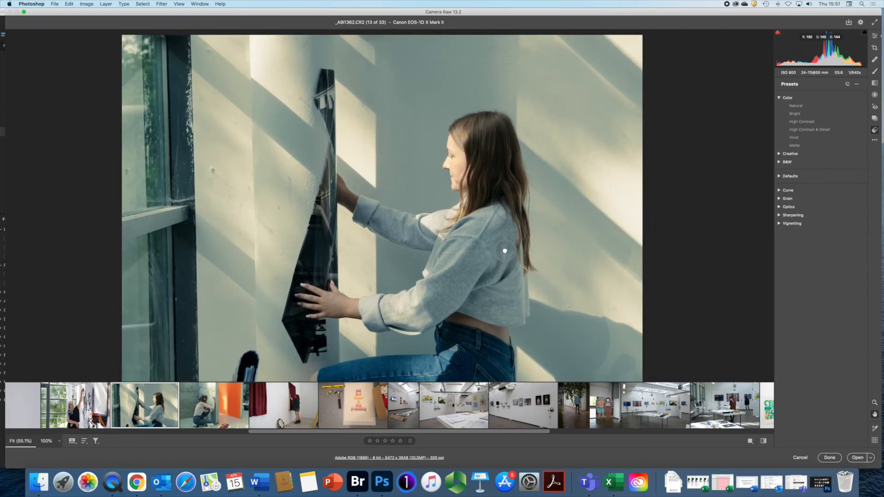
# - Place a color sample beside the dark panel in the woman's photo and toggle the grid overlay on and off
pyautogui.click(875, 429)
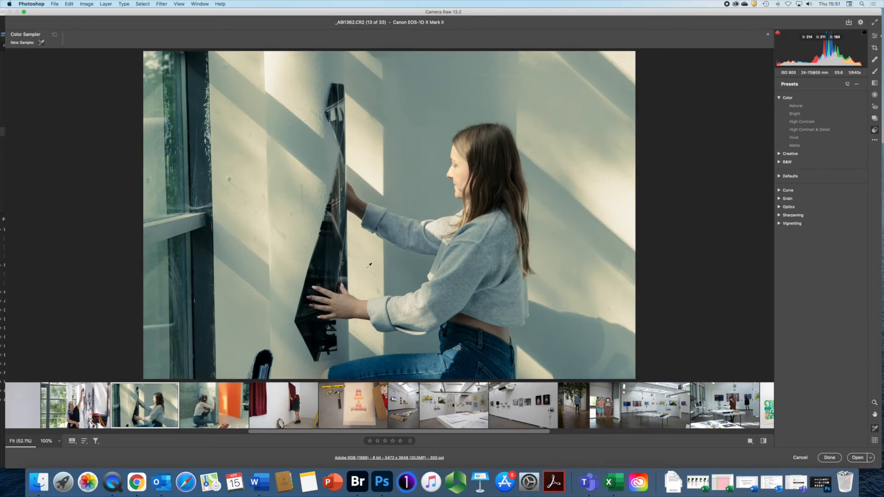
pyautogui.click(324, 202)
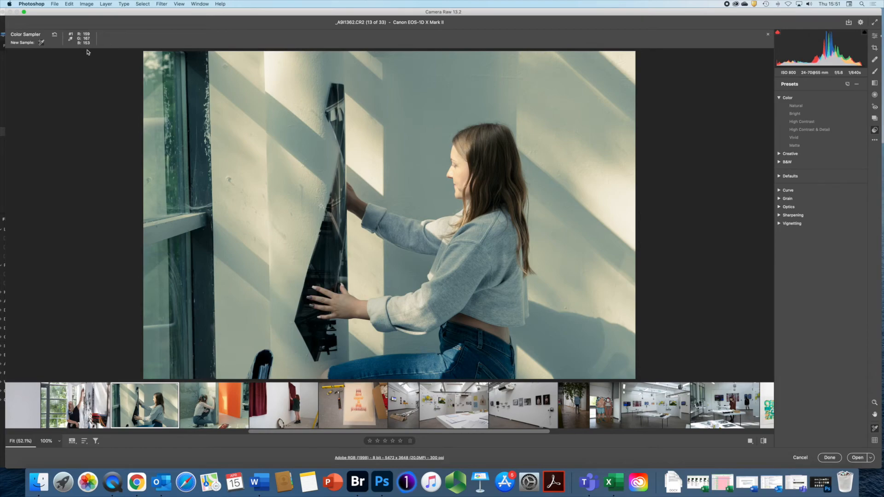
pyautogui.click(874, 441)
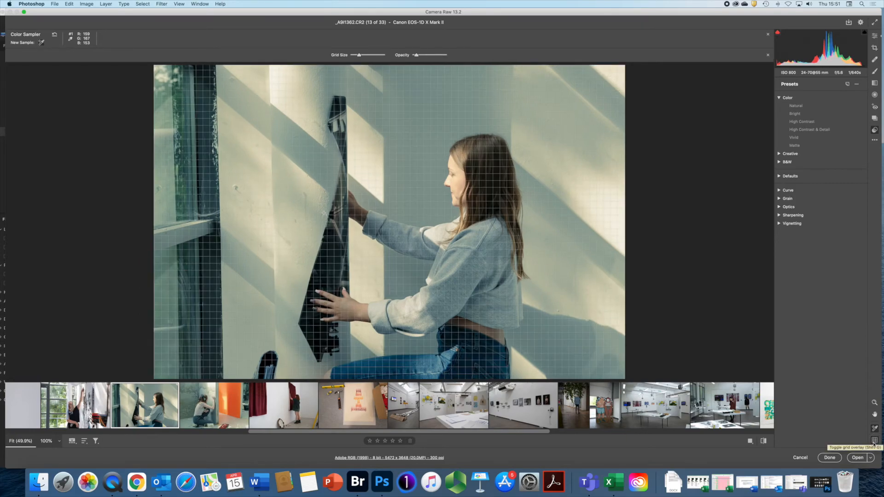
pyautogui.click(874, 441)
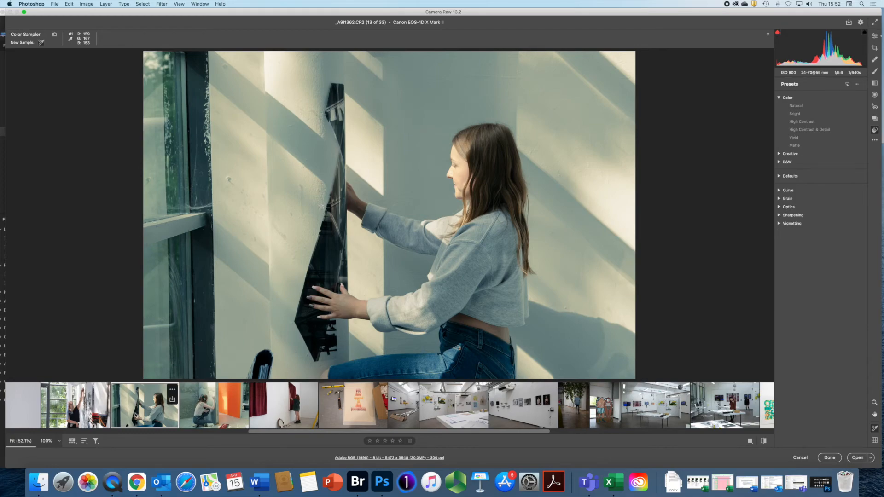
# - Add the neighbouring orange-wall photo and the overhead table photo to the selection and open the save options for all three
pyautogui.keyDown('shift'); pyautogui.click(214, 411); pyautogui.keyUp('shift')
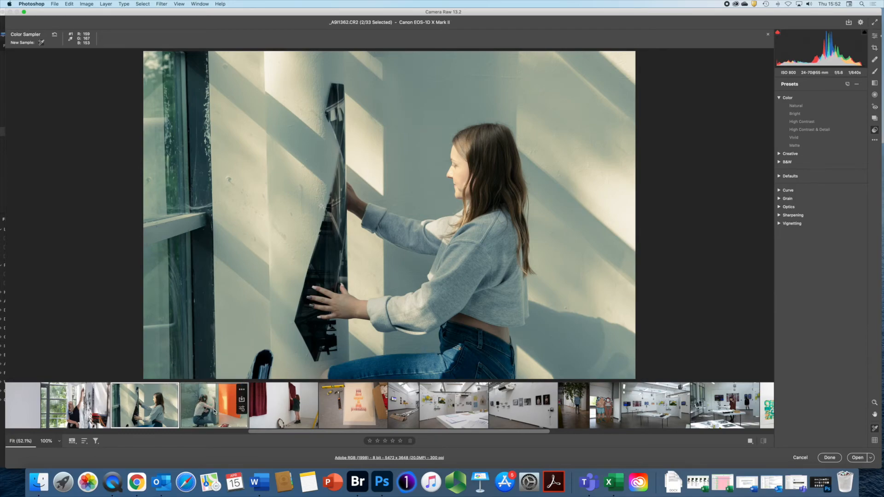
pyautogui.moveTo(334, 433); pyautogui.dragTo(700, 457)
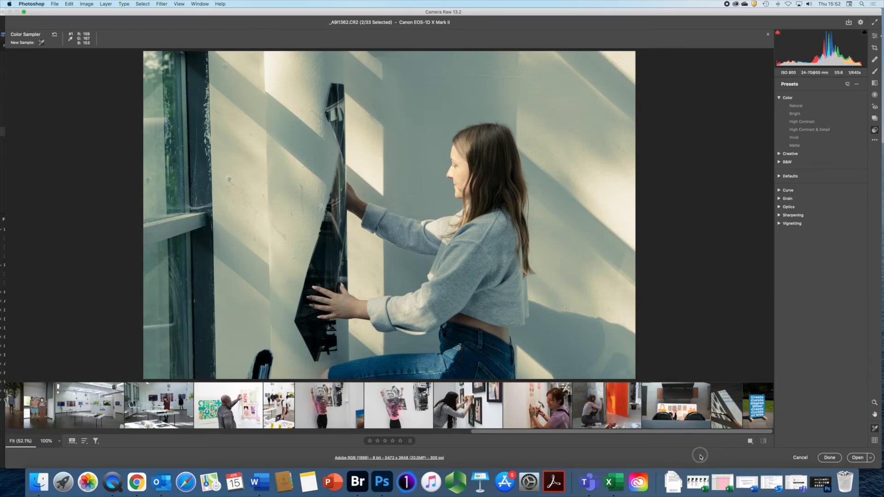
pyautogui.keyDown('super'); pyautogui.click(686, 414); pyautogui.keyUp('super')
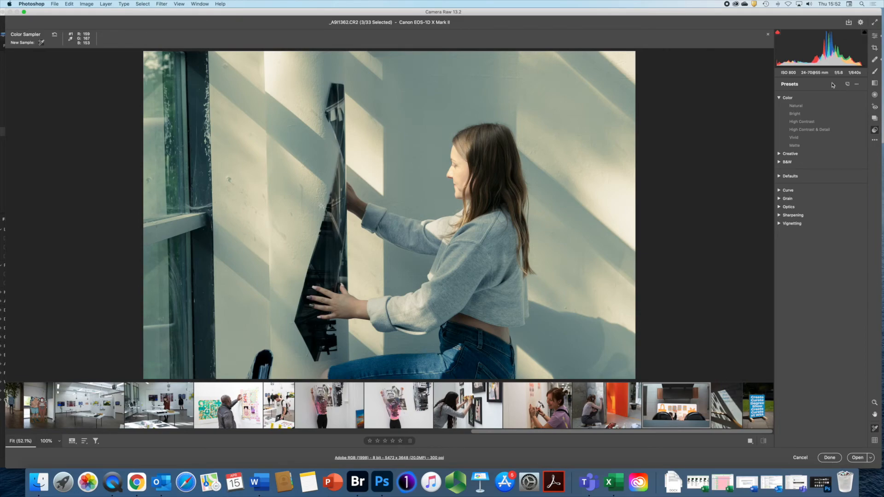
pyautogui.click(850, 23)
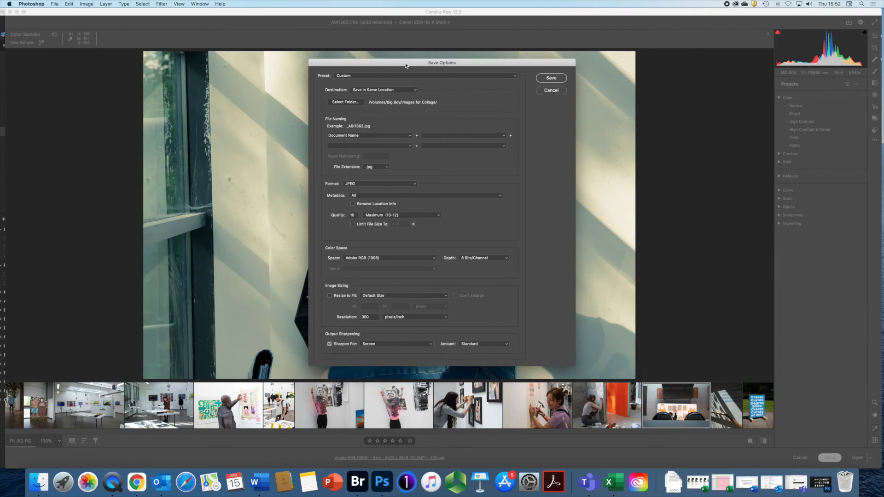
# - Review the save options for destination, file format, file size limit and color space without changing them
pyautogui.click(416, 91)
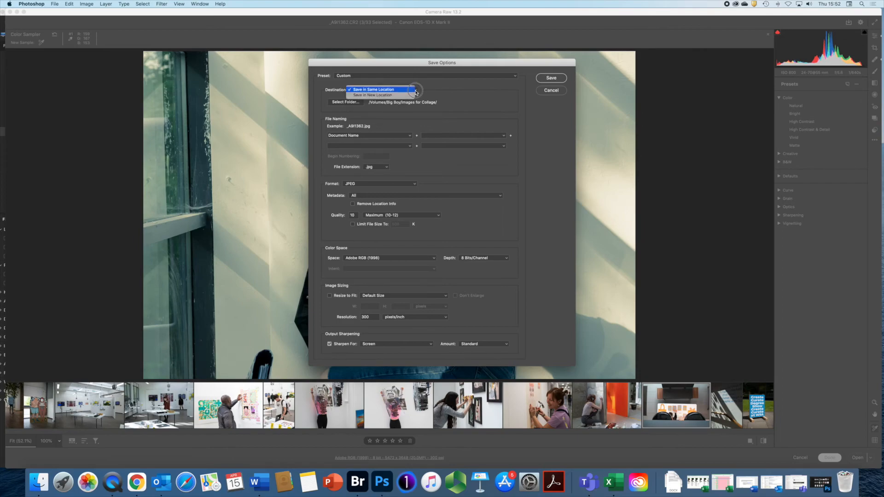
pyautogui.click(415, 92)
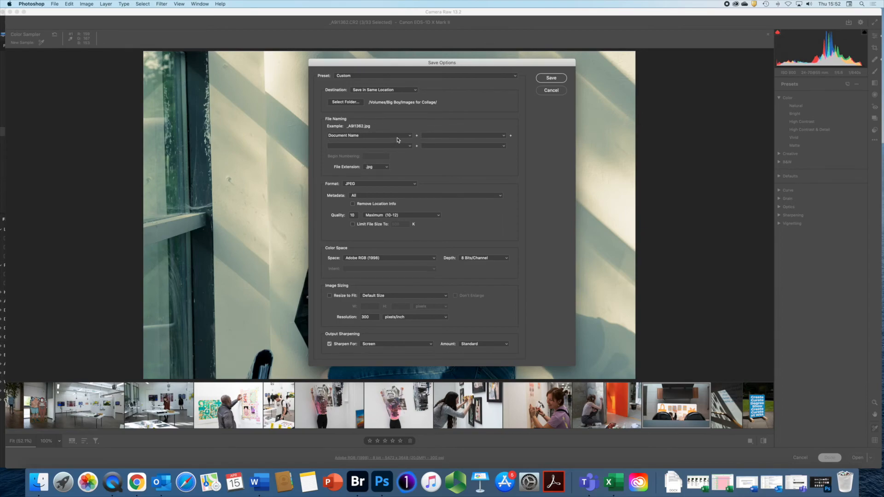
pyautogui.click(414, 185)
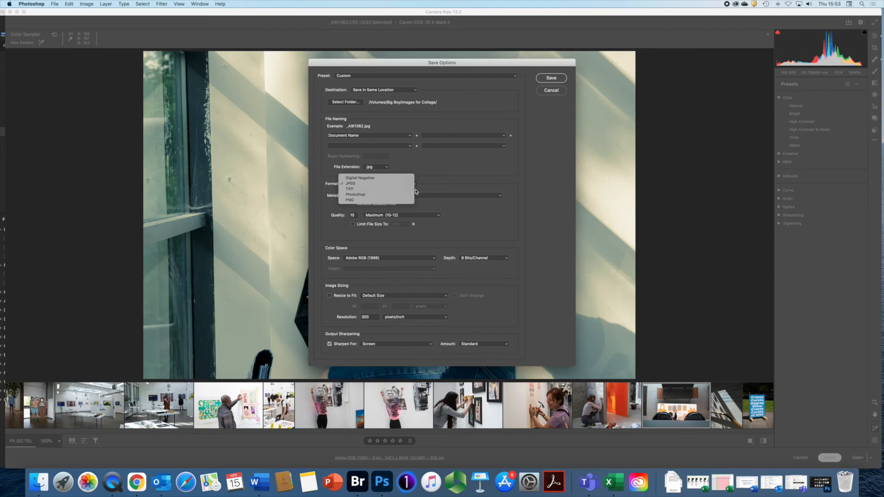
pyautogui.click(438, 191)
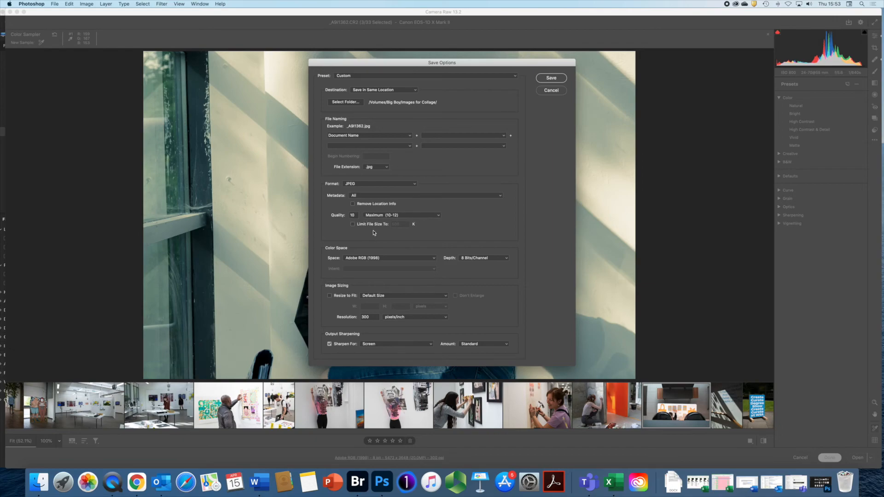
pyautogui.click(352, 224)
pyautogui.click(353, 225)
pyautogui.click(434, 259)
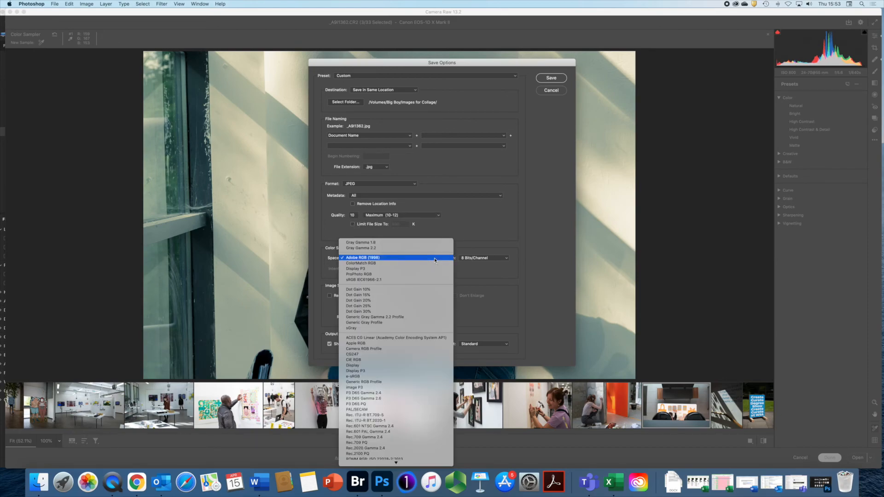
pyautogui.click(434, 259)
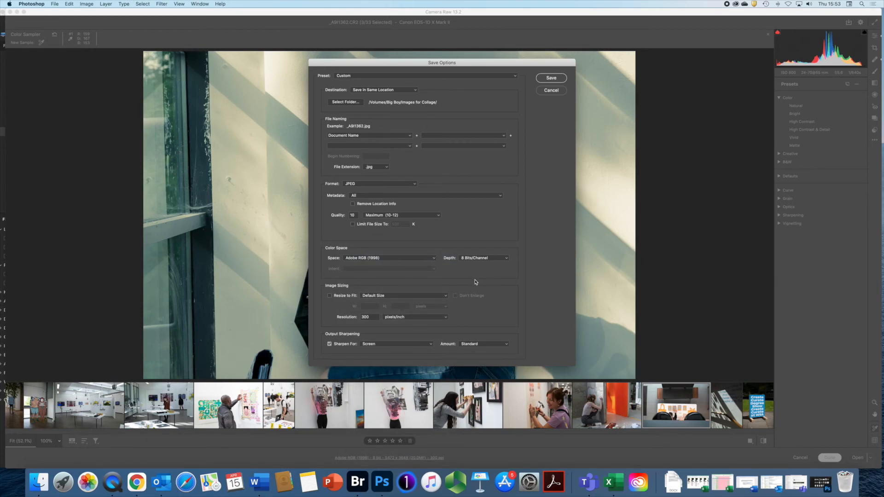
# - Resize the output to a long side of 1600 pixels, keep sharpening for Screen, and save the three photos as JPEGs
pyautogui.click(330, 296)
pyautogui.click(446, 296)
pyautogui.click(492, 317)
pyautogui.click(329, 344)
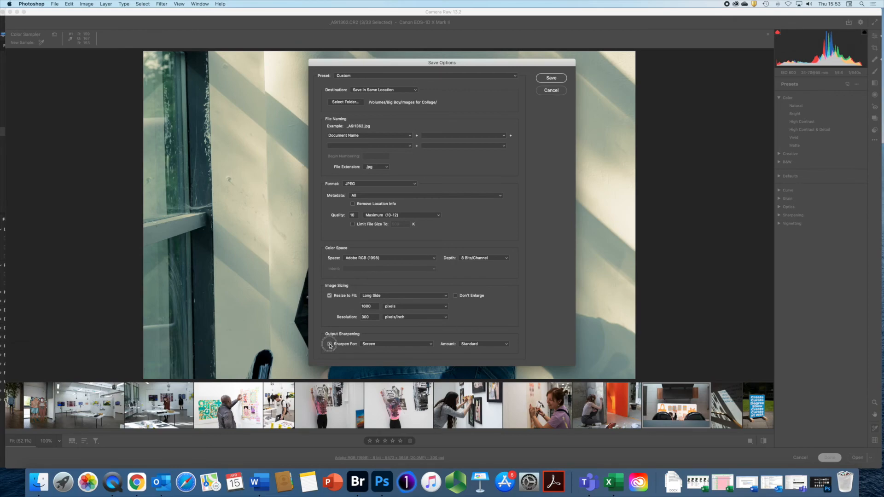
pyautogui.click(329, 344)
pyautogui.click(552, 78)
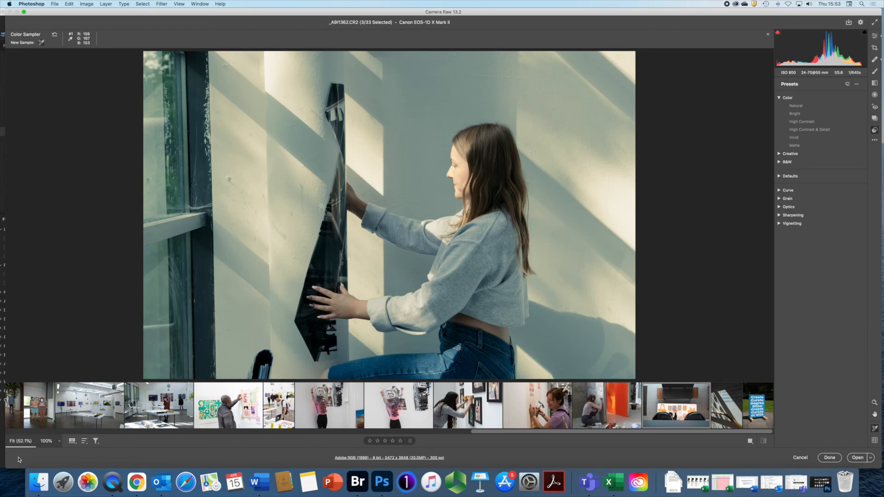
# - Finish the Camera Raw session, return to Adobe Bridge and sort the Images for Collage folder by type
pyautogui.click(834, 459)
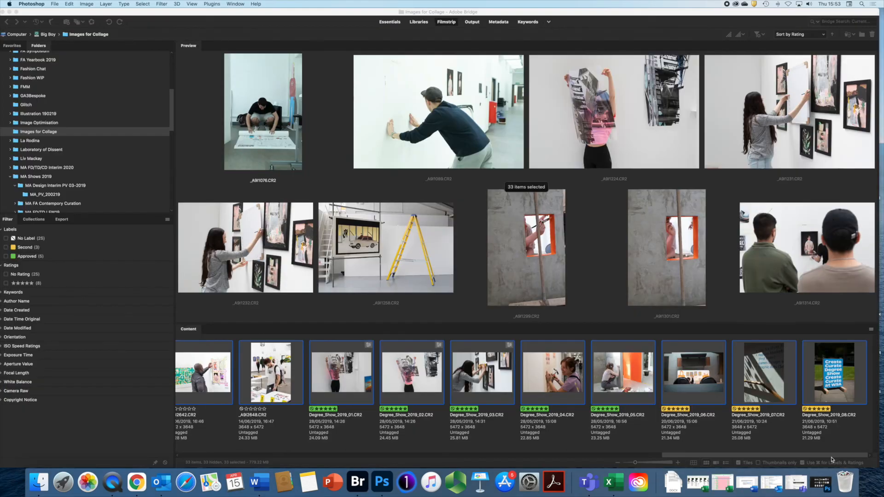
pyautogui.moveTo(774, 458); pyautogui.dragTo(810, 459)
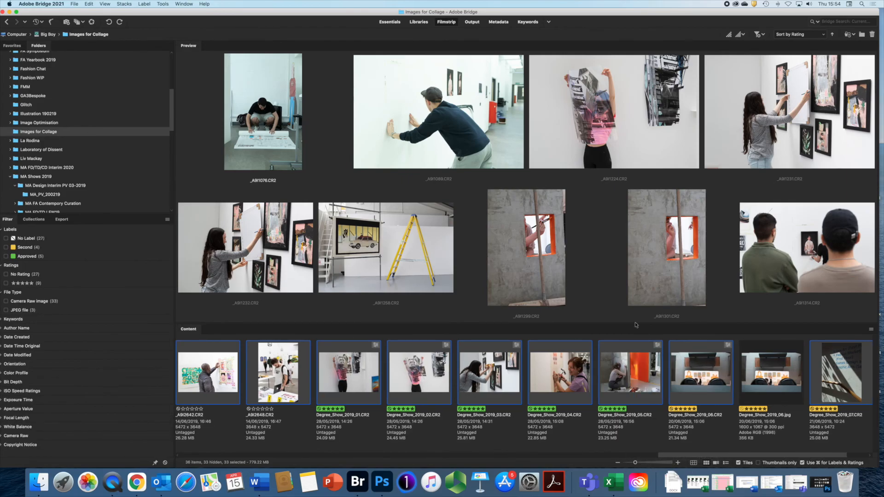
pyautogui.click(824, 35)
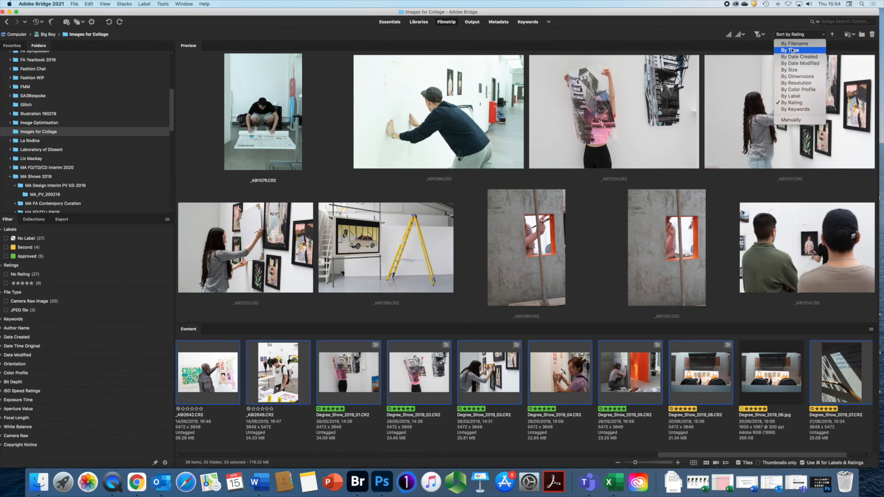
pyautogui.click(790, 51)
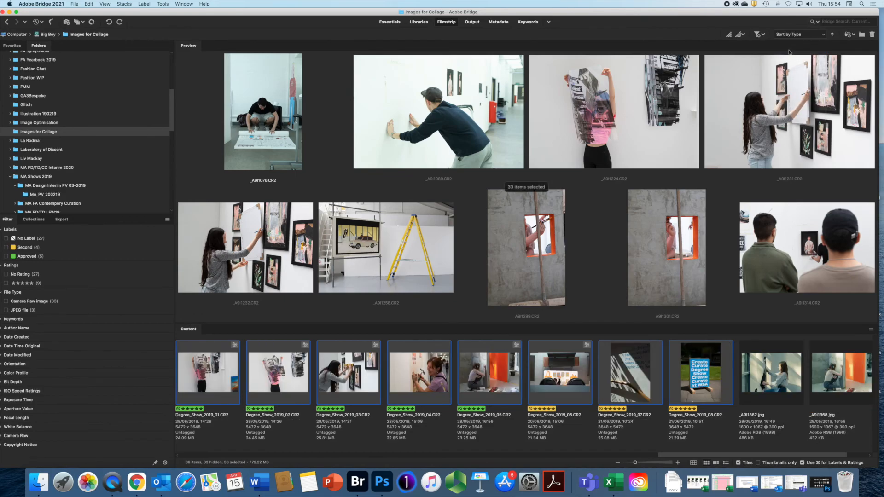
# - Preview the exported _A9I1362.jpg, and examine the IPTC fields in the file info of the original _A9I1362.CR2
pyautogui.moveTo(833, 457); pyautogui.dragTo(878, 452)
pyautogui.click(706, 368)
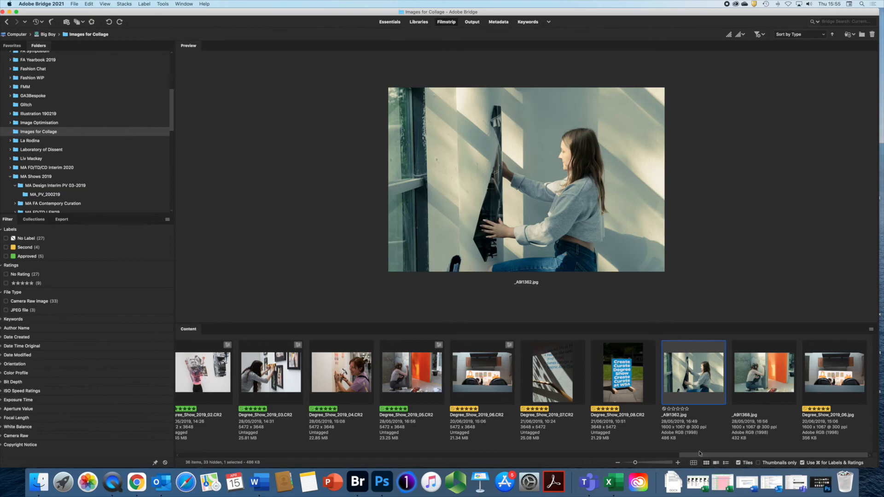
pyautogui.moveTo(702, 456); pyautogui.dragTo(369, 446)
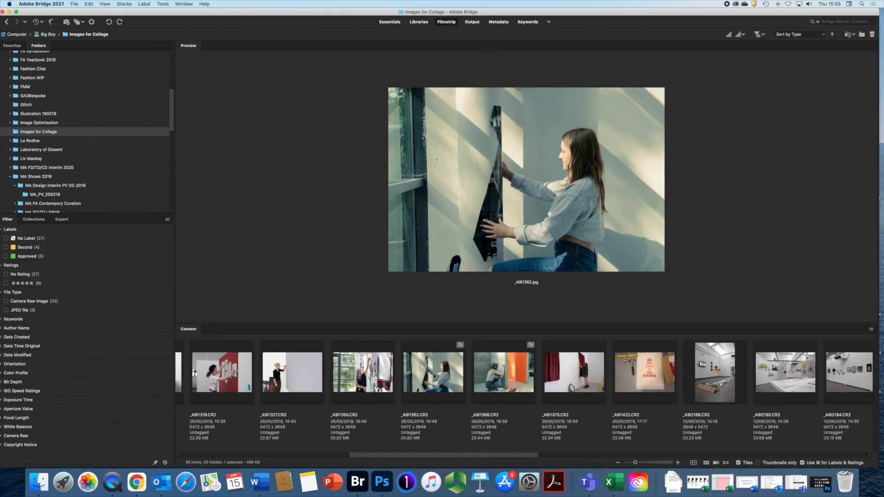
pyautogui.click(435, 369)
pyautogui.rightClick(443, 370)
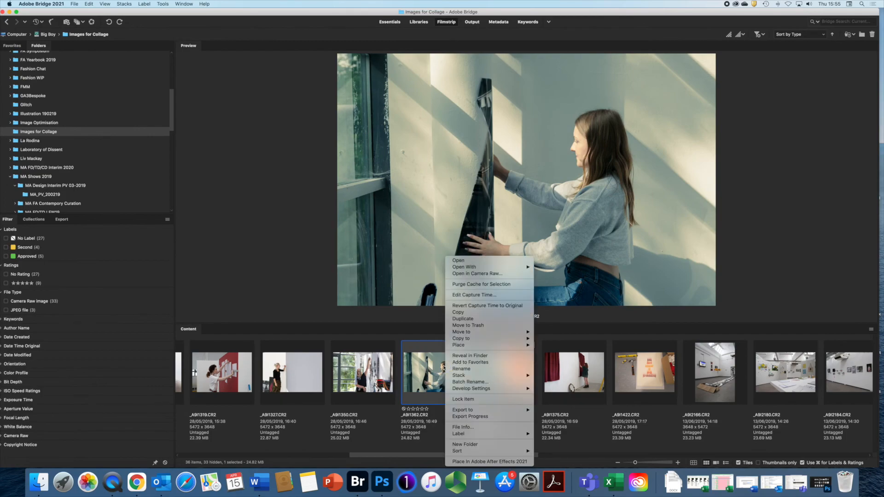
pyautogui.click(469, 428)
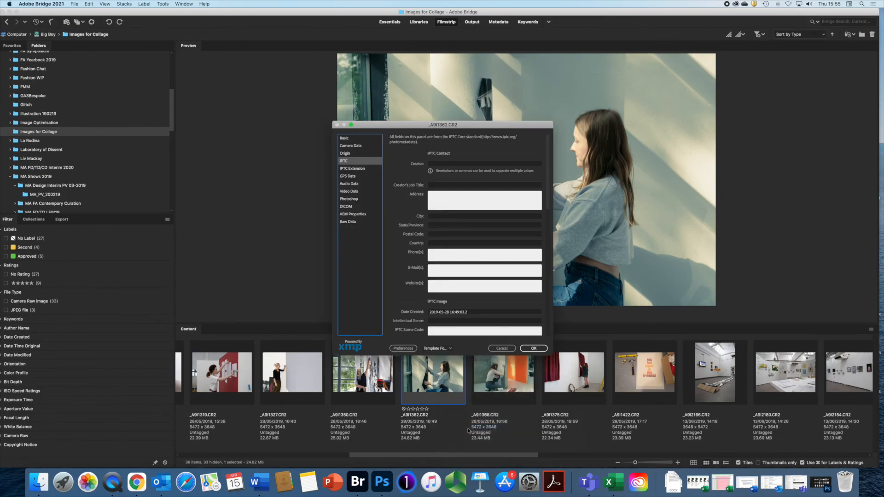
pyautogui.scroll(-5, 456, 182)
pyautogui.scroll(-10, 455, 182)
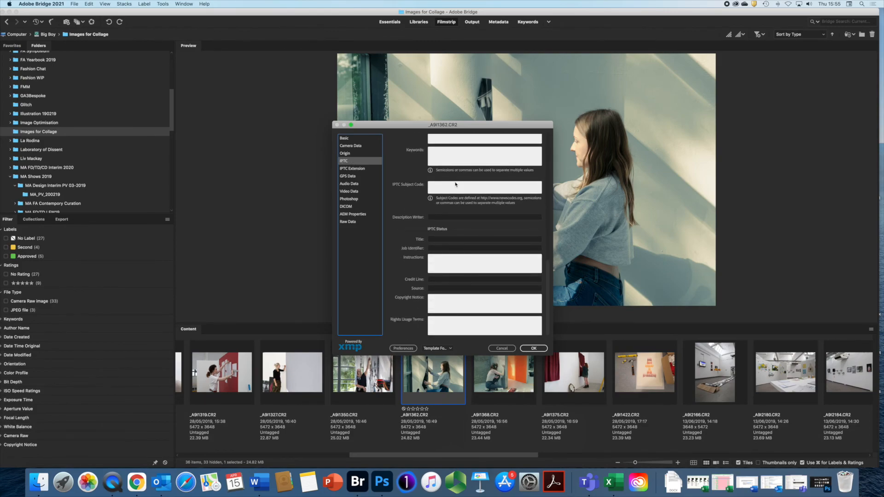
pyautogui.scroll(10, 456, 184)
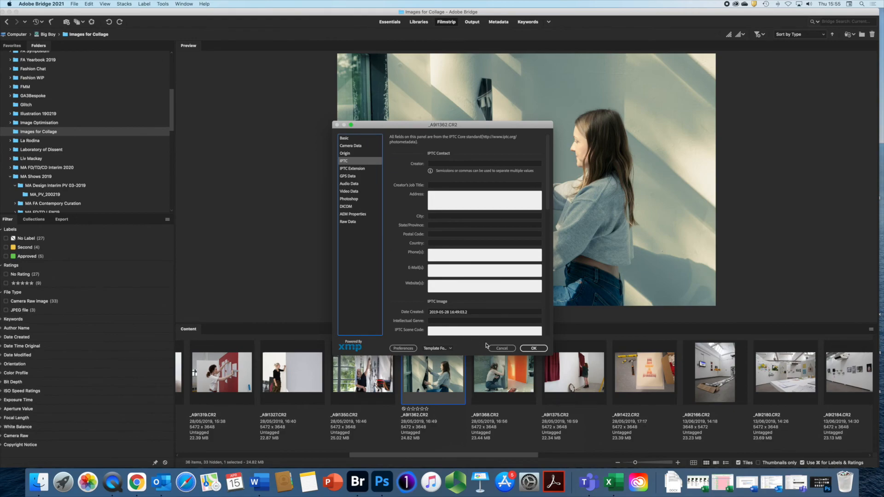
pyautogui.click(501, 349)
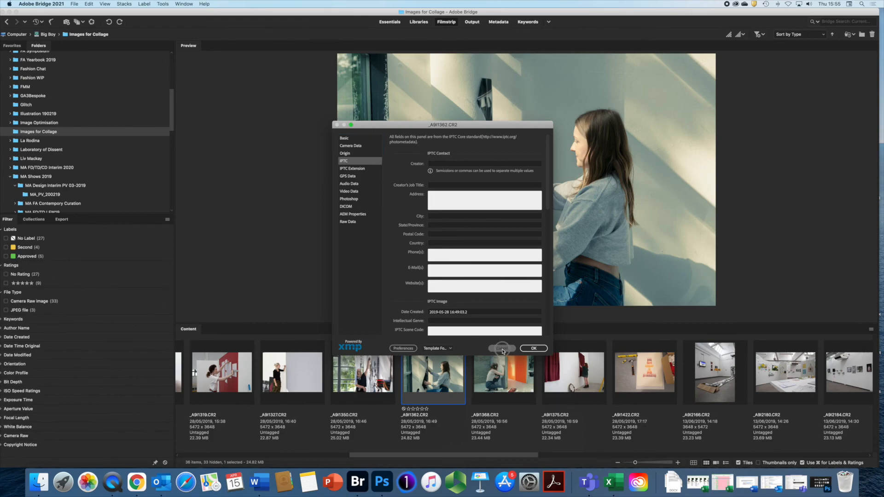
# - Apply the Degree Show metadata template to the three exported JPEGs, clearing existing properties and replacing them with the template's
pyautogui.moveTo(445, 455); pyautogui.dragTo(778, 456)
pyautogui.click(694, 373)
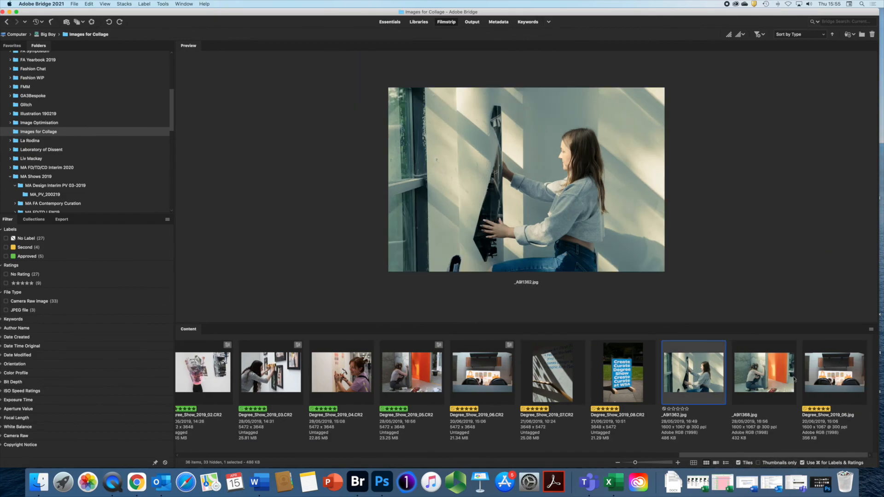
pyautogui.keyDown('shift'); pyautogui.click(835, 375); pyautogui.keyUp('shift')
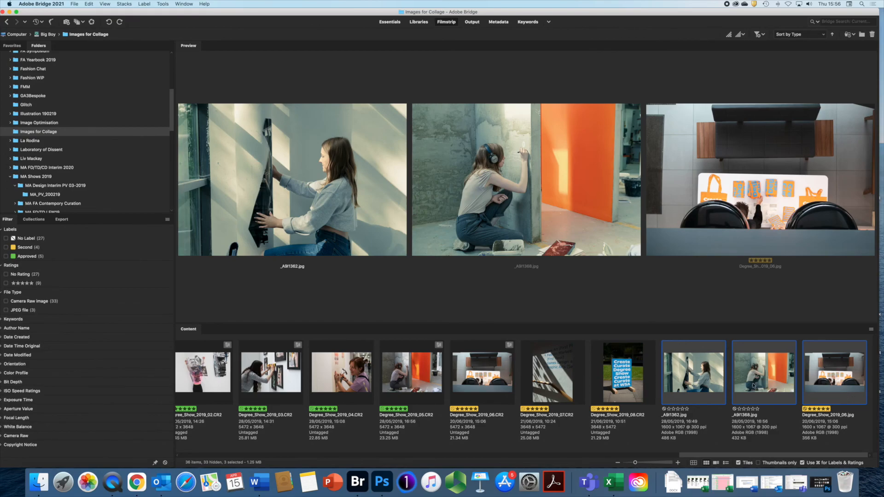
pyautogui.rightClick(703, 375)
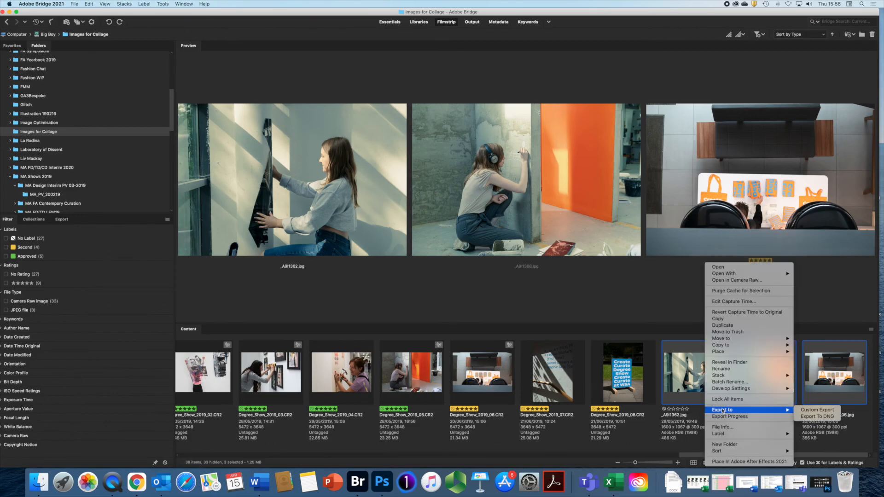
pyautogui.click(726, 427)
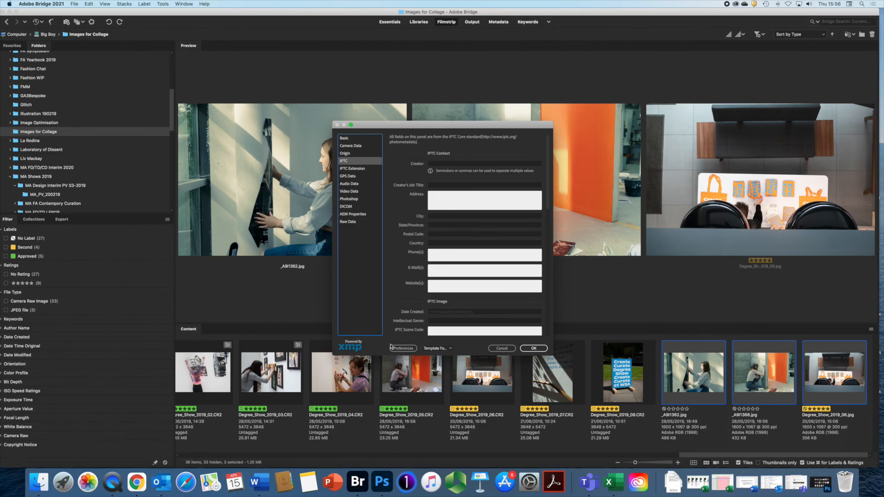
pyautogui.click(448, 348)
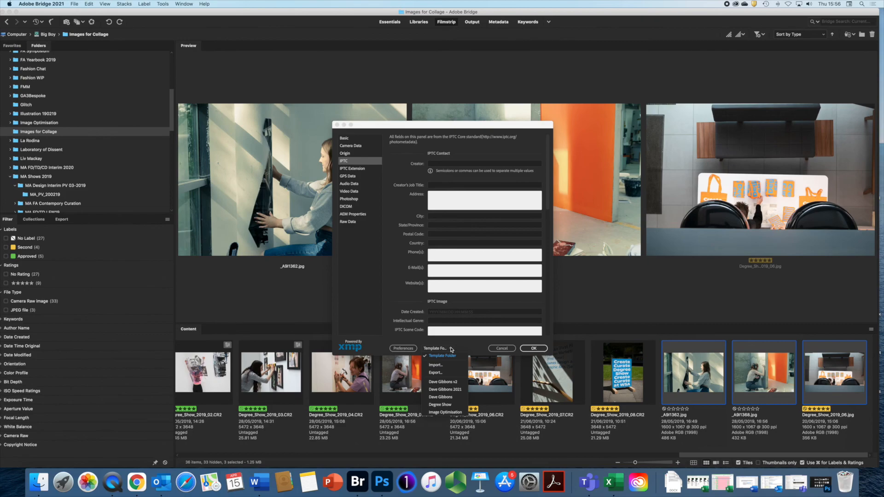
pyautogui.click(438, 405)
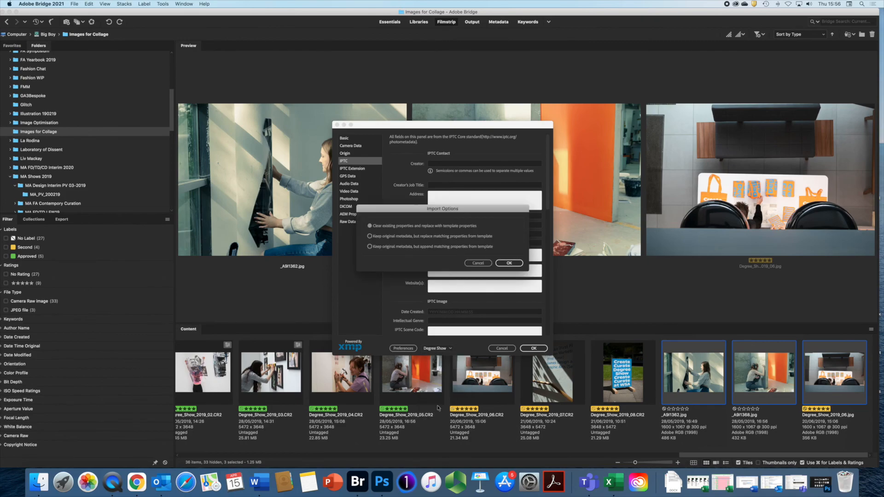
pyautogui.click(381, 247)
pyautogui.click(369, 226)
pyautogui.click(509, 262)
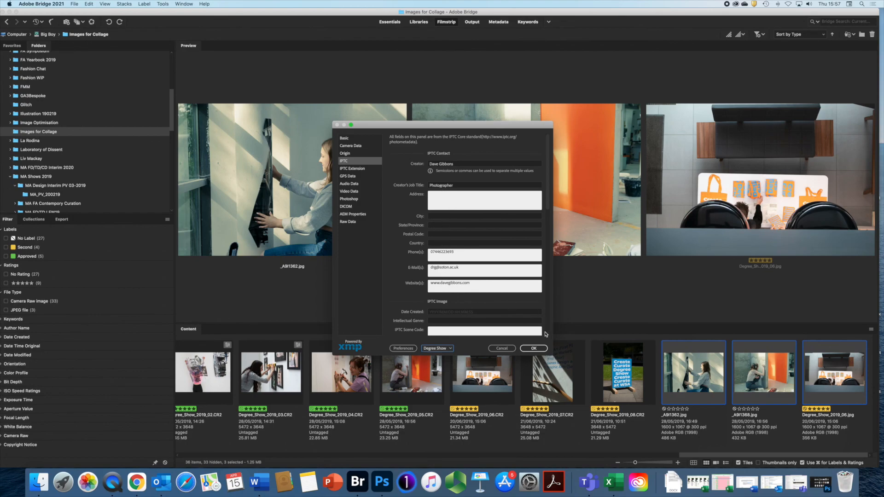
pyautogui.click(536, 349)
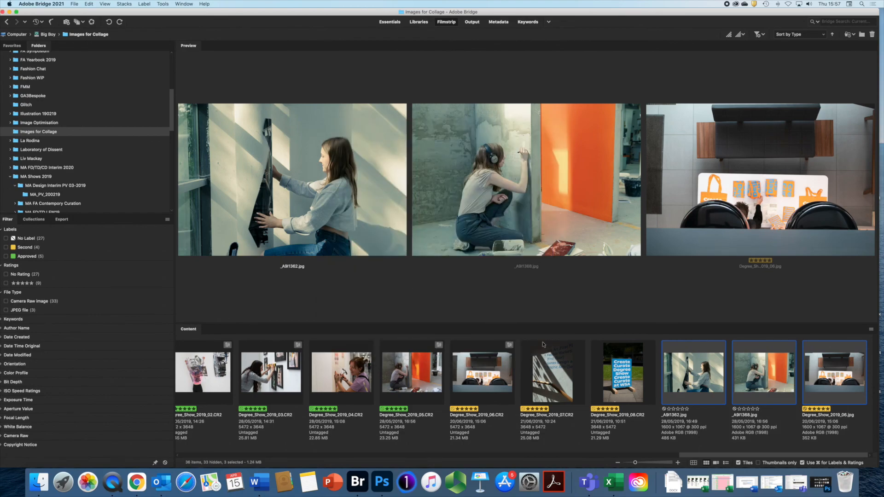
# - Examine the IPTC headline, description, keywords and copyright fields in the file info of the exported _A9I1362.jpg, and close it
pyautogui.click(704, 388)
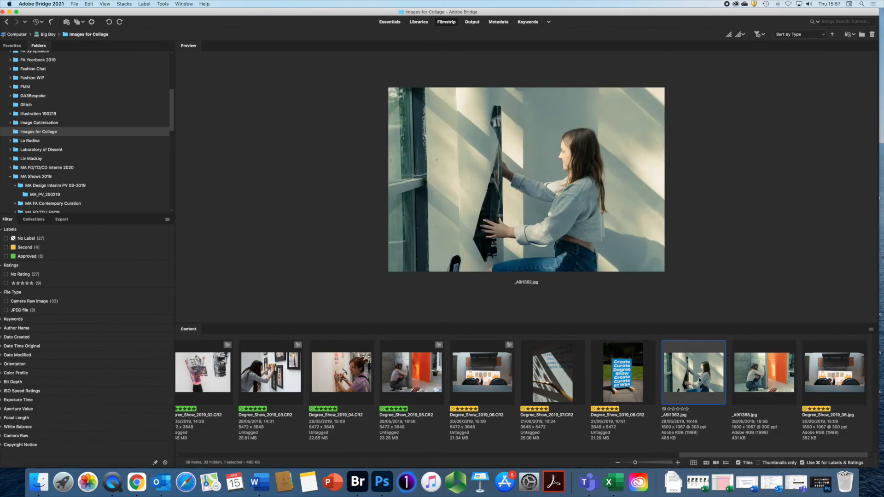
pyautogui.rightClick(701, 388)
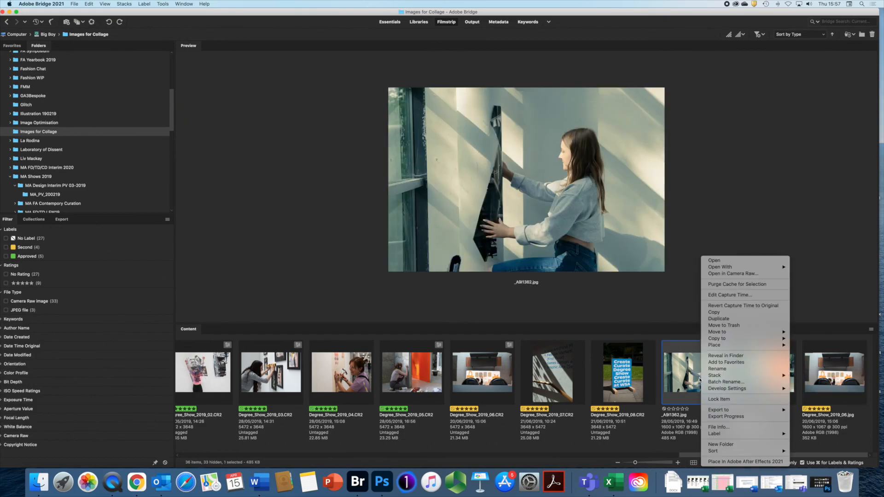
pyautogui.click(721, 427)
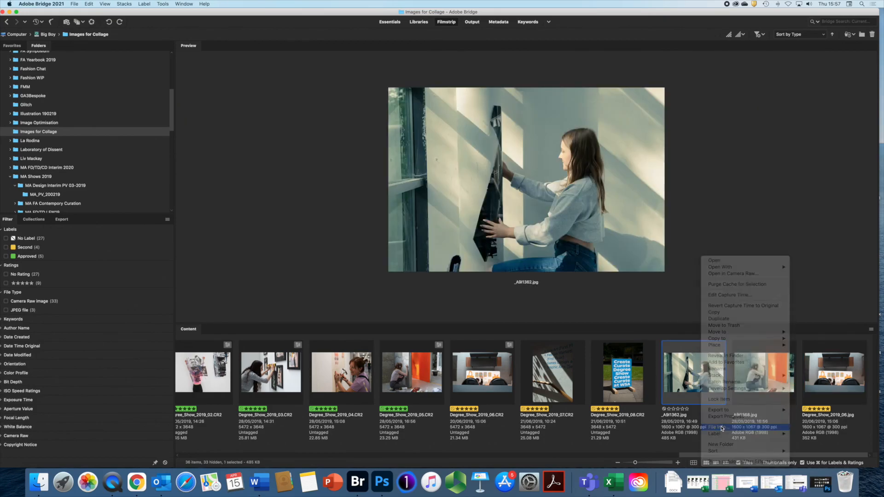
pyautogui.scroll(-5, 454, 206)
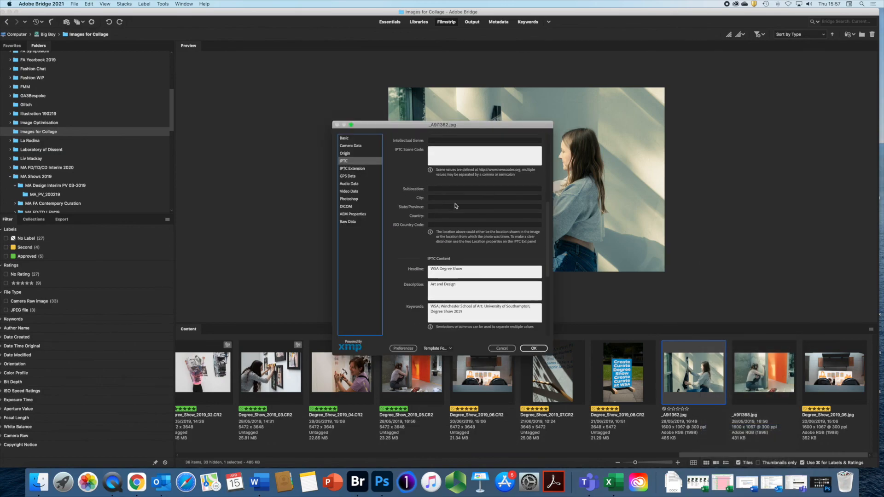
pyautogui.scroll(-5, 464, 300)
pyautogui.scroll(-6, 463, 299)
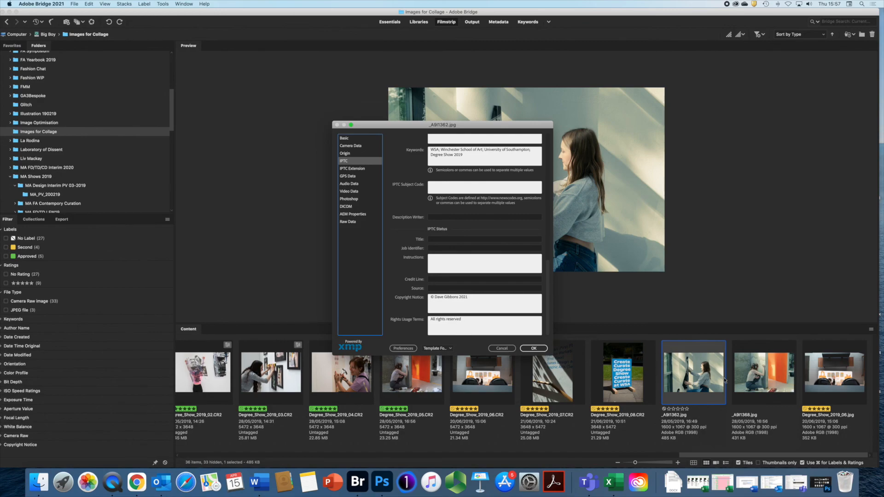
pyautogui.click(533, 348)
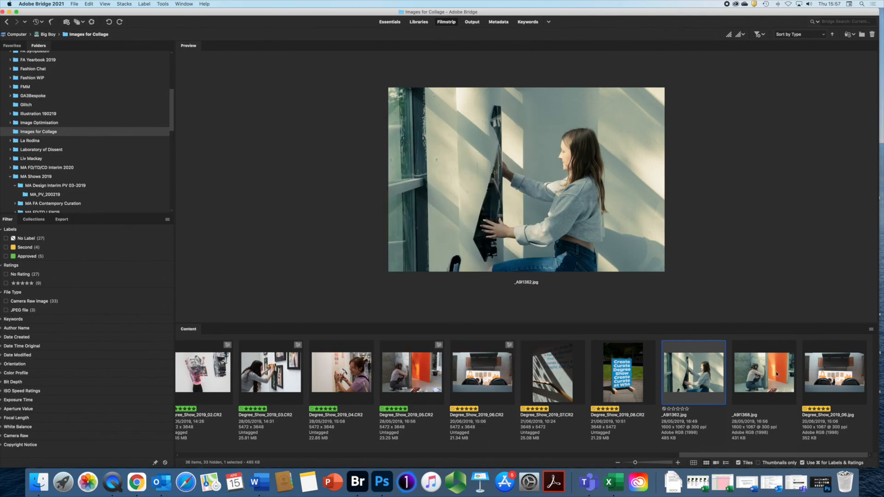